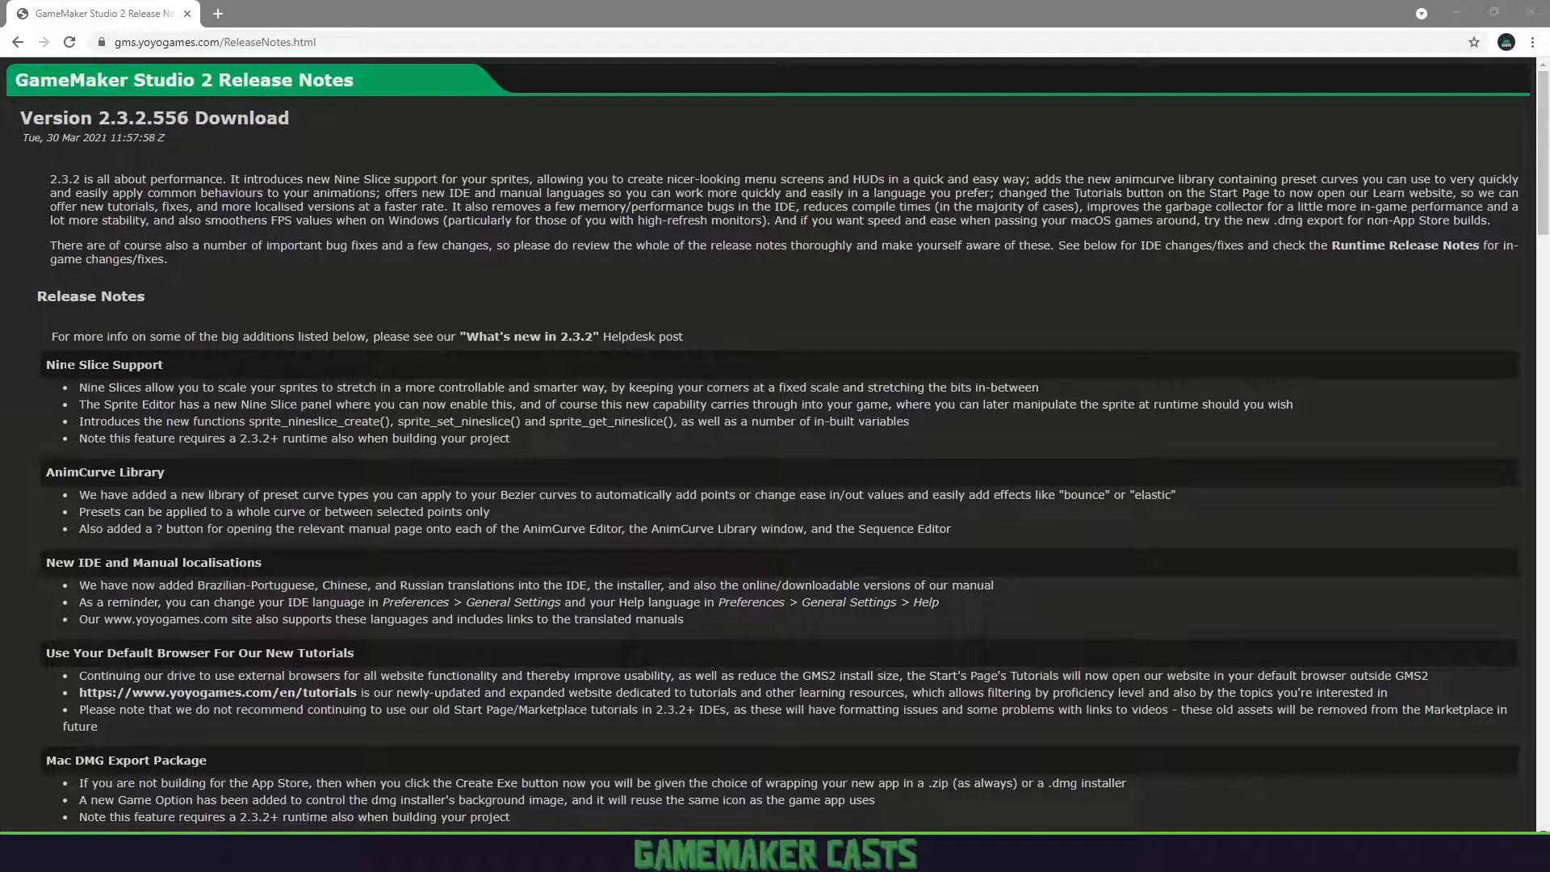
Highlight the Nine Slice Support and AnimCurve Library notes in the 2.3.2 release notes
left_click(57, 365)
left_click_drag(56, 364, 163, 365)
left_click_drag(85, 488, 151, 487)
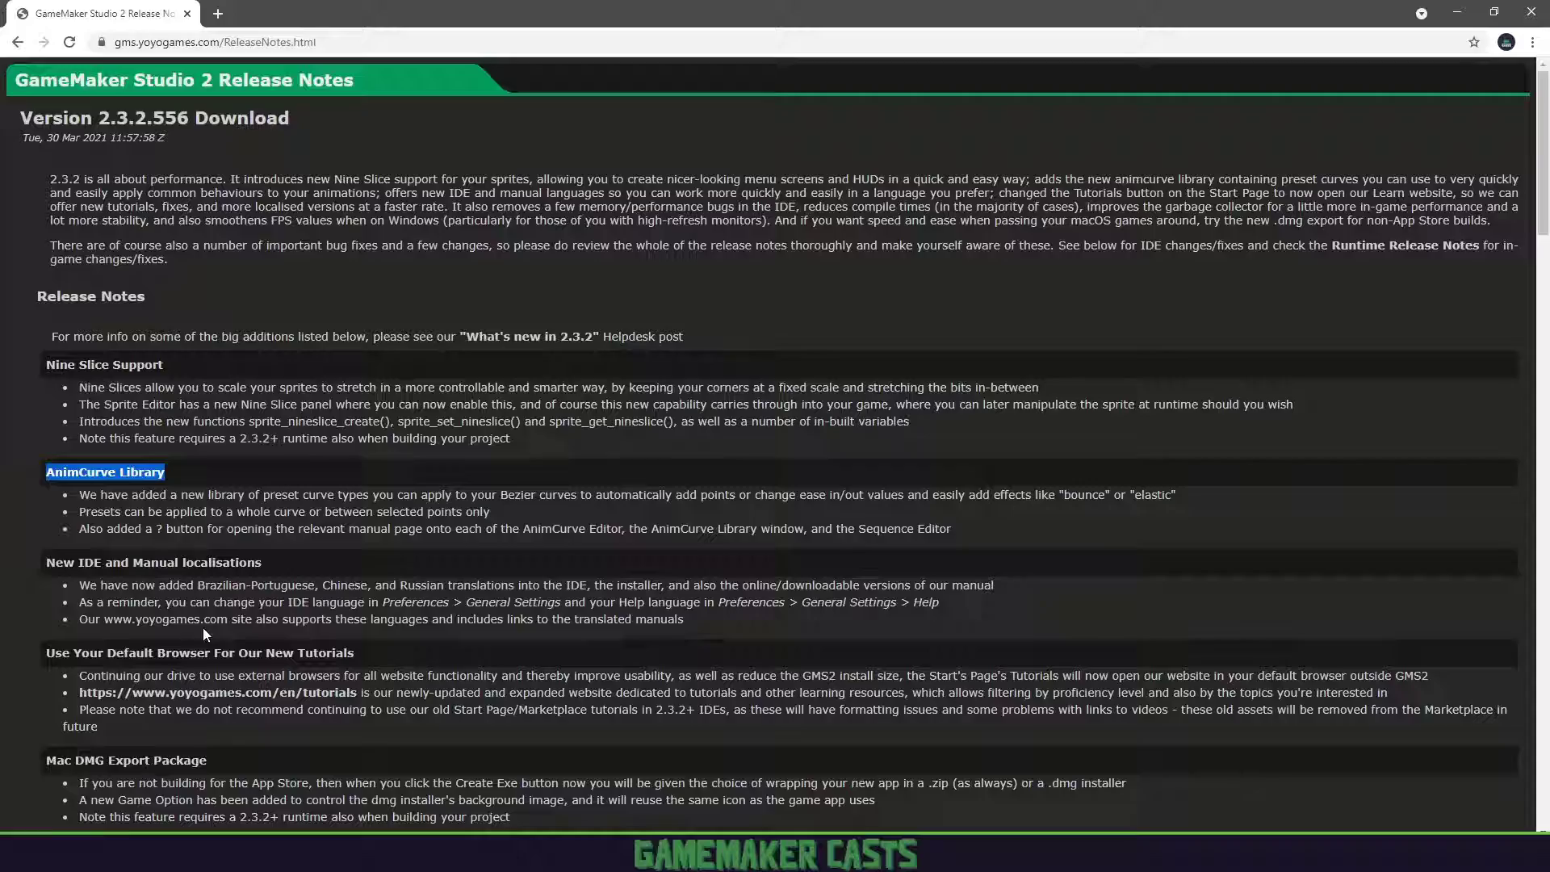
scroll(204, 634, "down", 20)
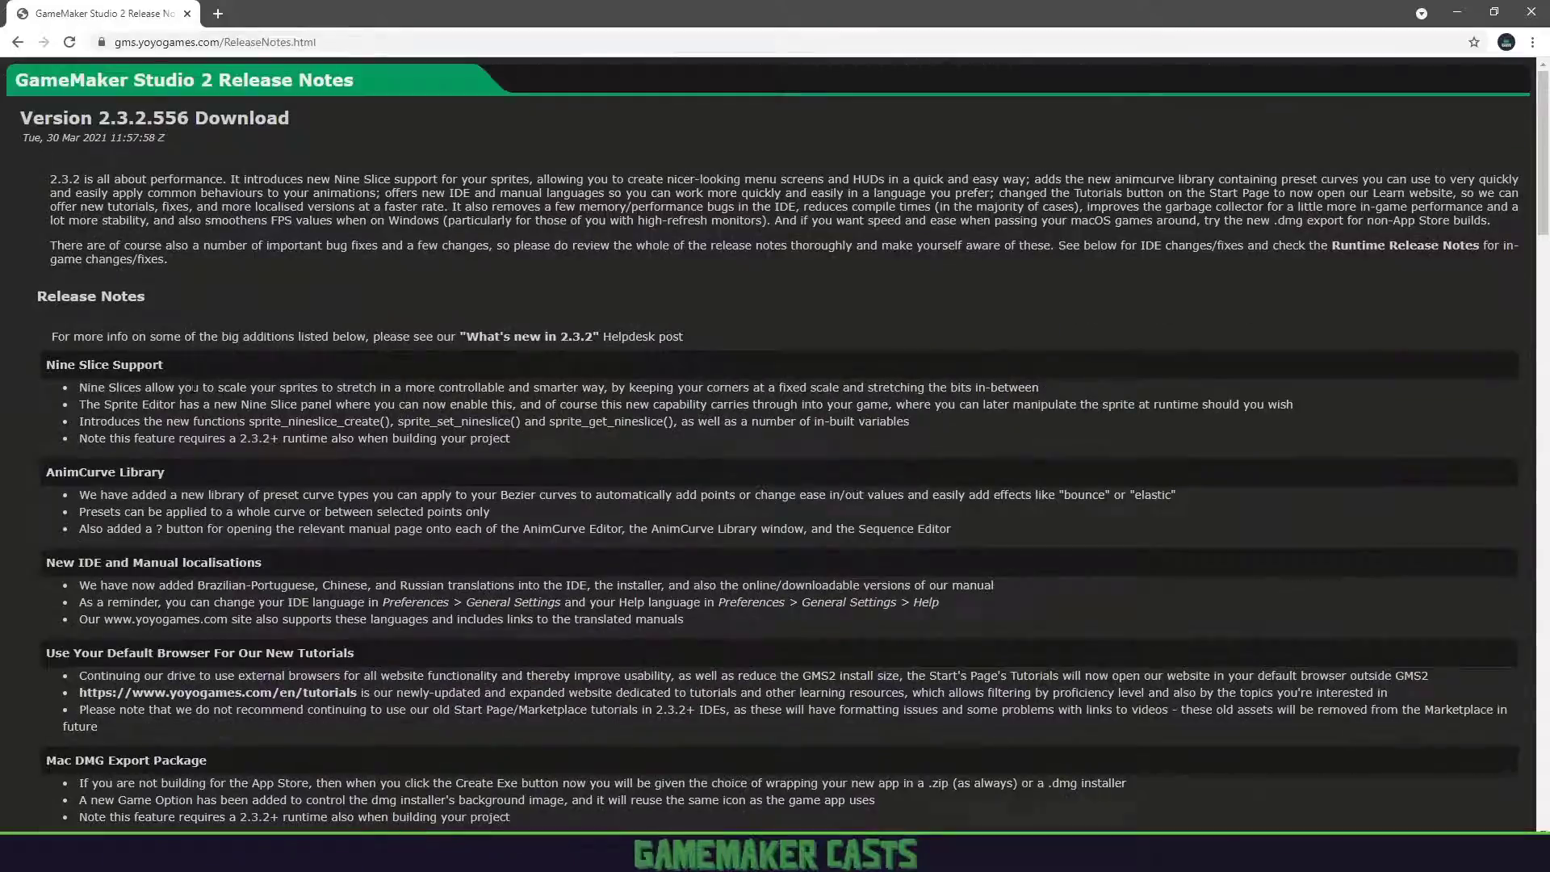
left_click_drag(46, 366, 1052, 540)
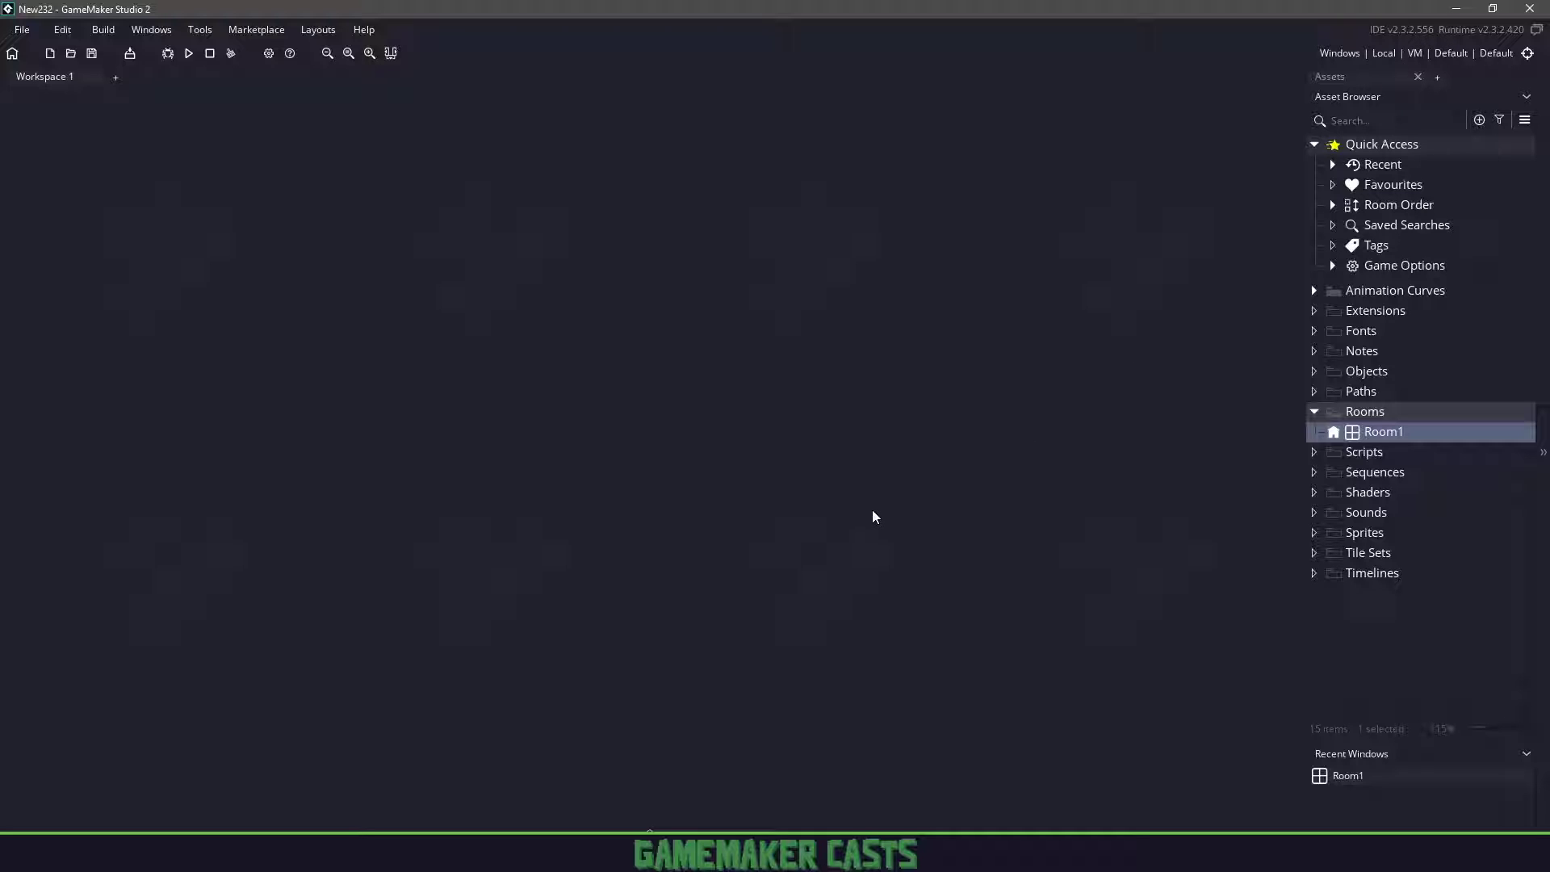
Create Sprite1 and pencil a white square outline on its canvas
left_click(1388, 537)
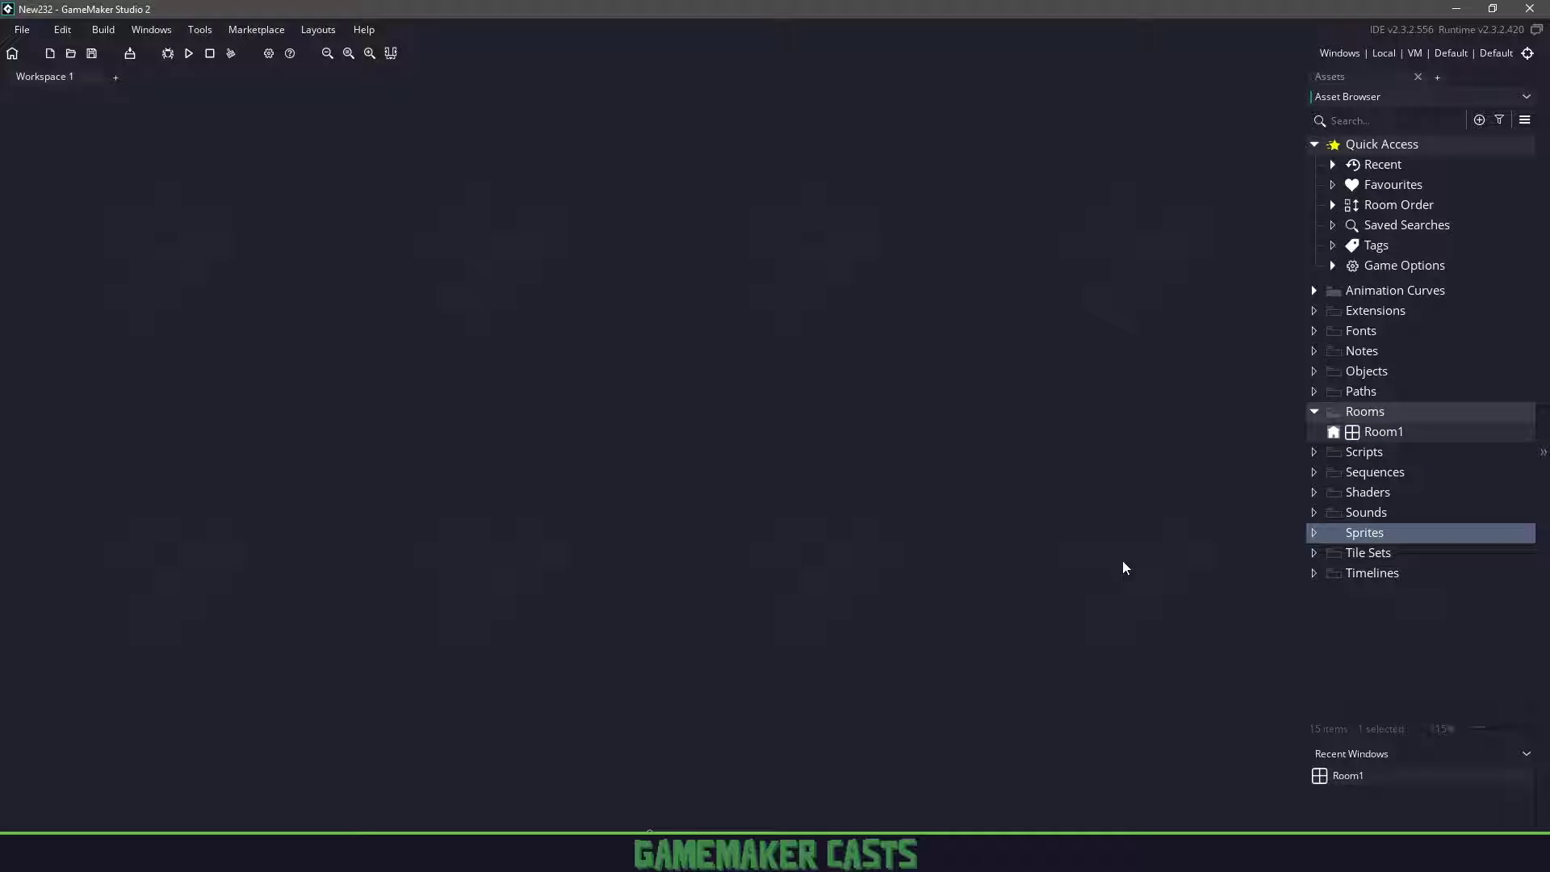
key("alt+s")
left_click(206, 288)
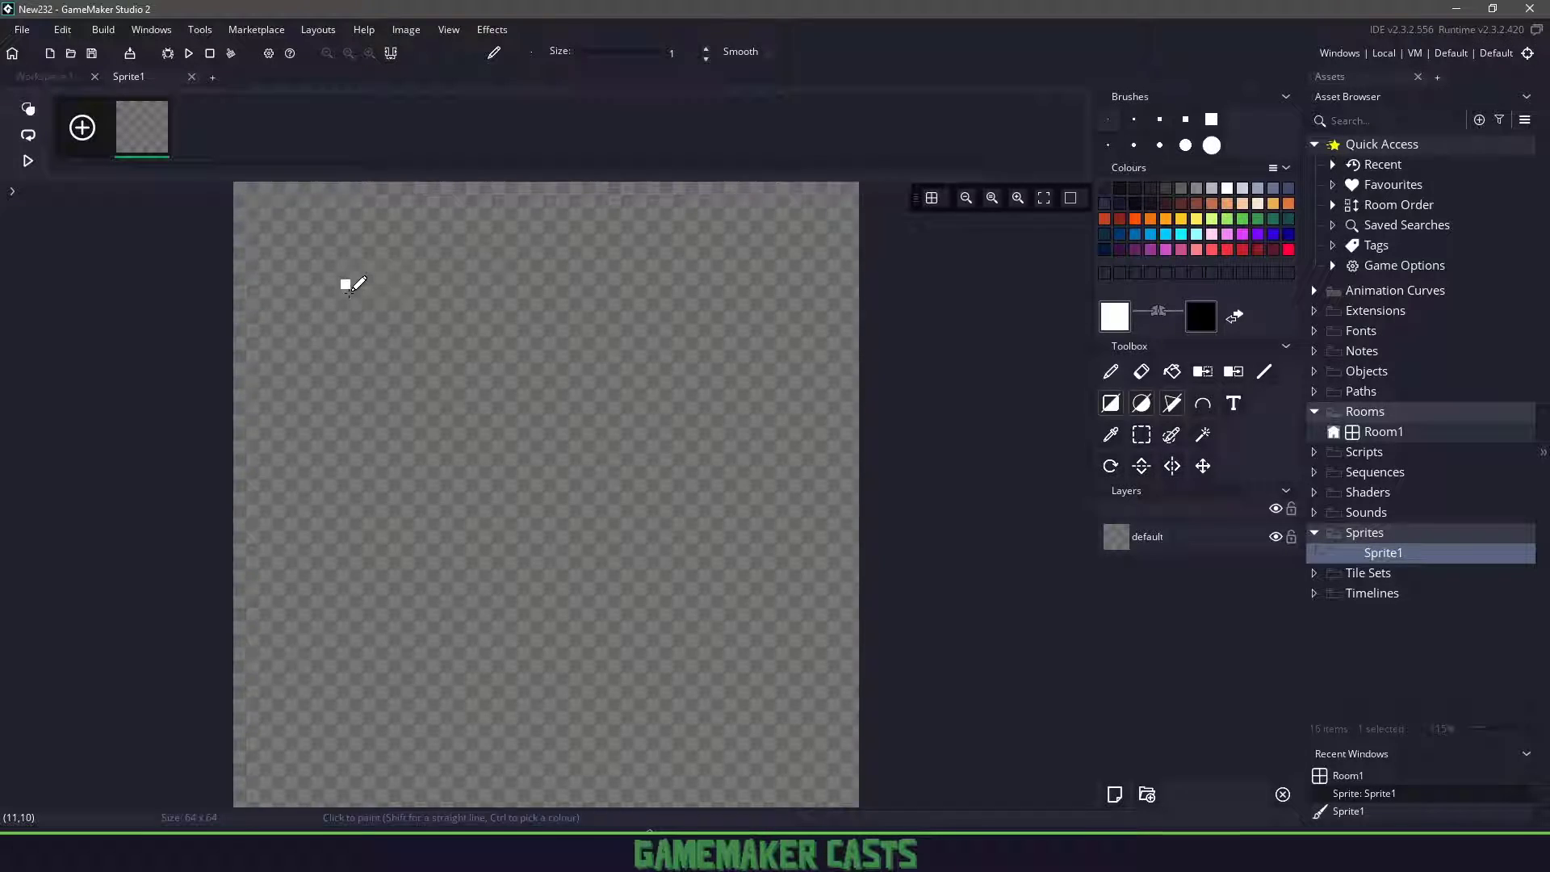
scroll(401, 343, "up", 1)
middle_click_drag(360, 288, 348, 383)
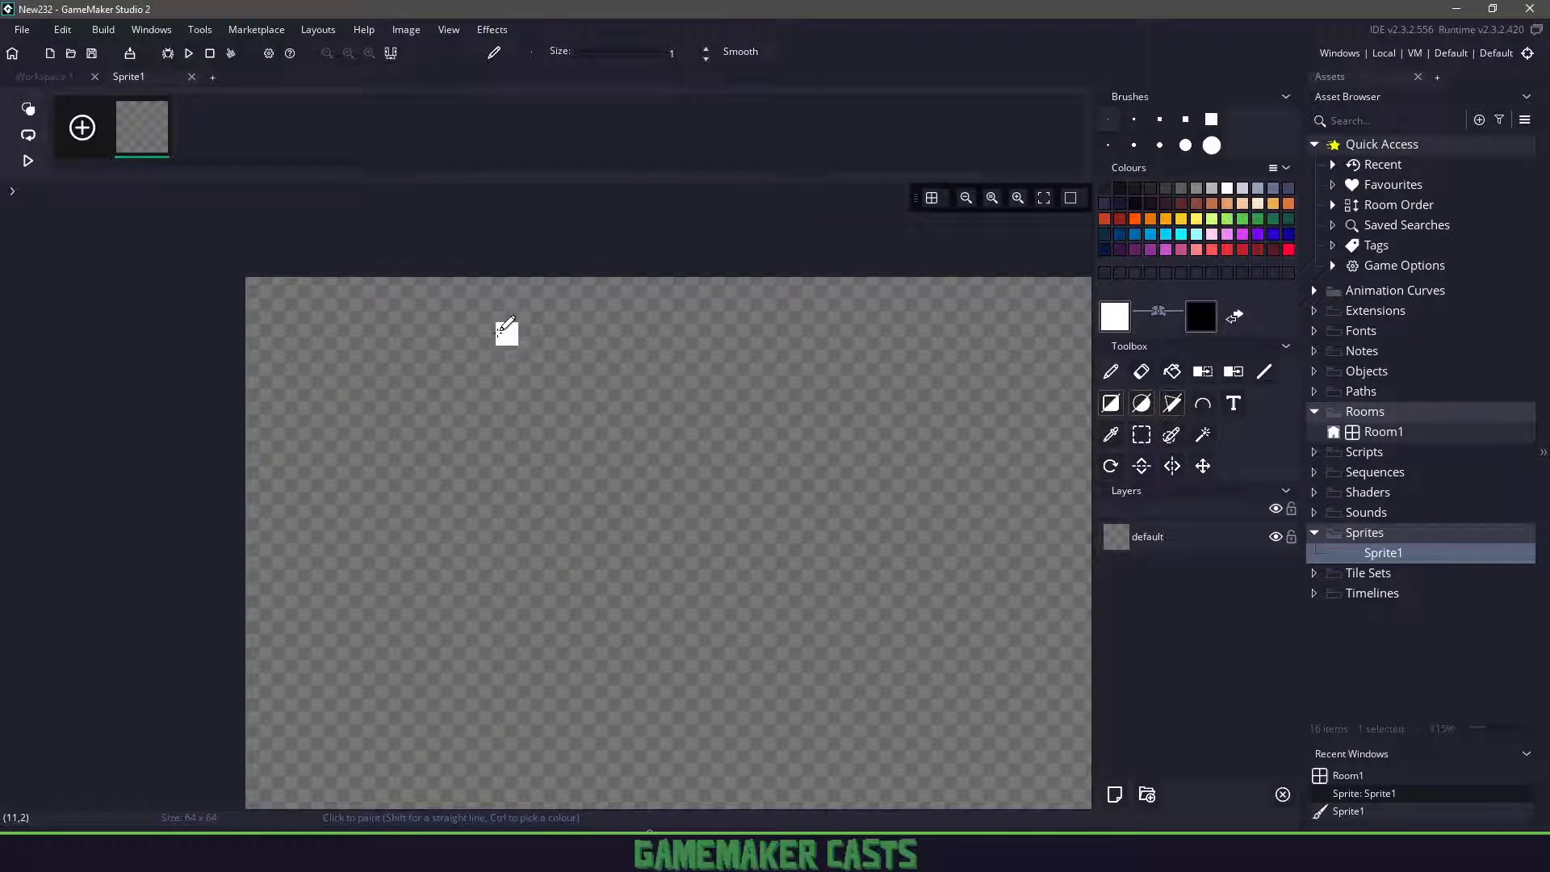
mouse_move(281, 289)
left_mouse_down()
mouse_move(262, 288)
mouse_move(259, 312)
mouse_move(280, 424)
left_mouse_up()
key("ctrl+z")
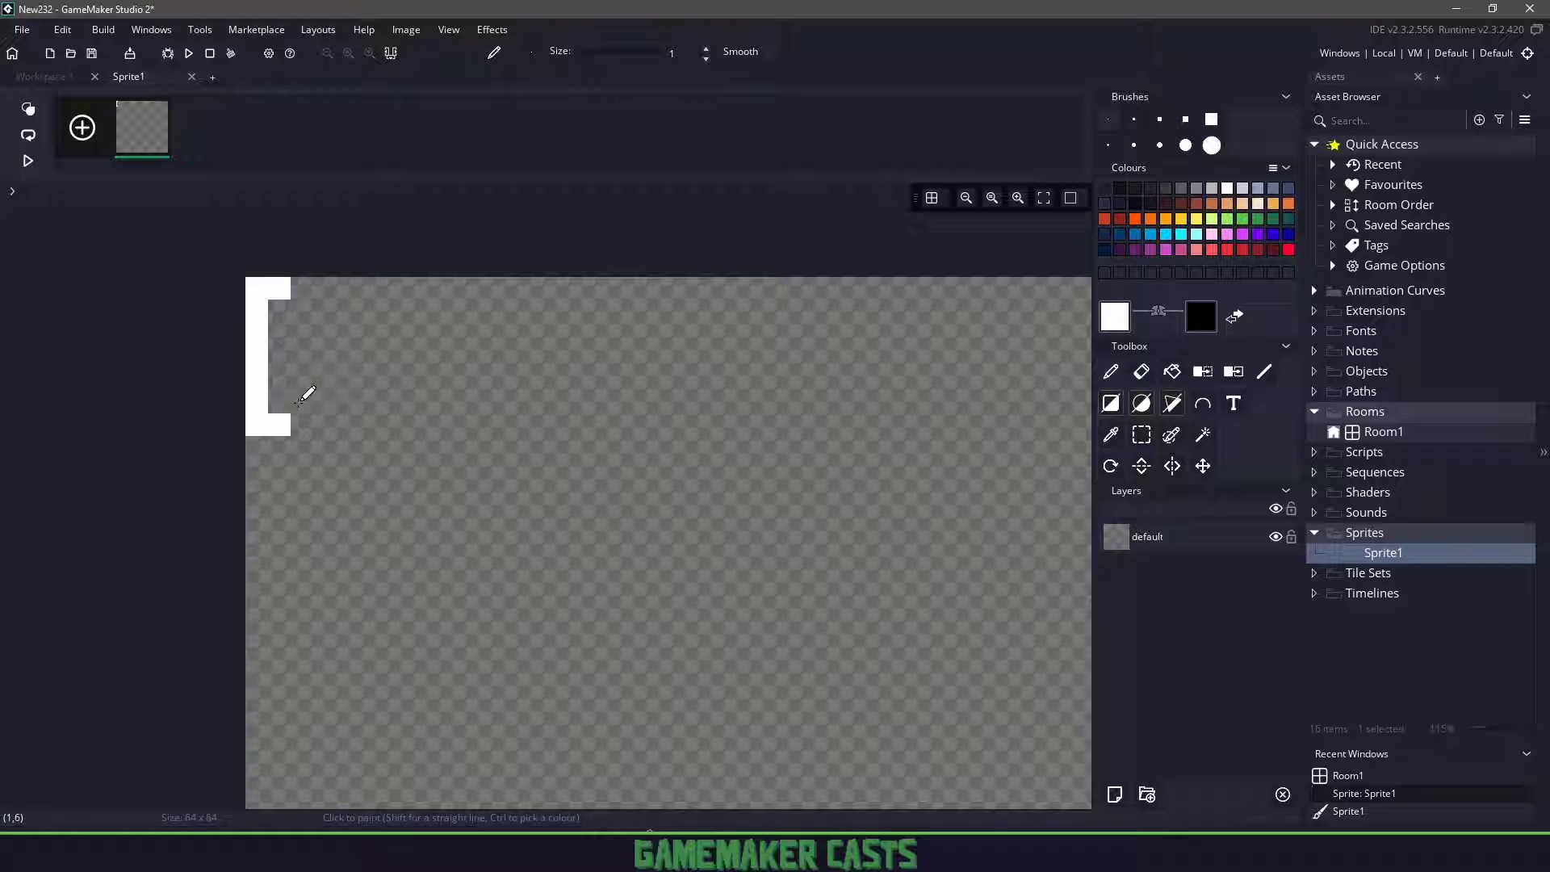
mouse_move(305, 287)
left_mouse_down()
mouse_move(397, 286)
mouse_move(392, 421)
mouse_move(300, 423)
left_mouse_up()
Bucket-fill the inside light cyan and auto-trim the sprite to 7×7
left_click(1197, 235)
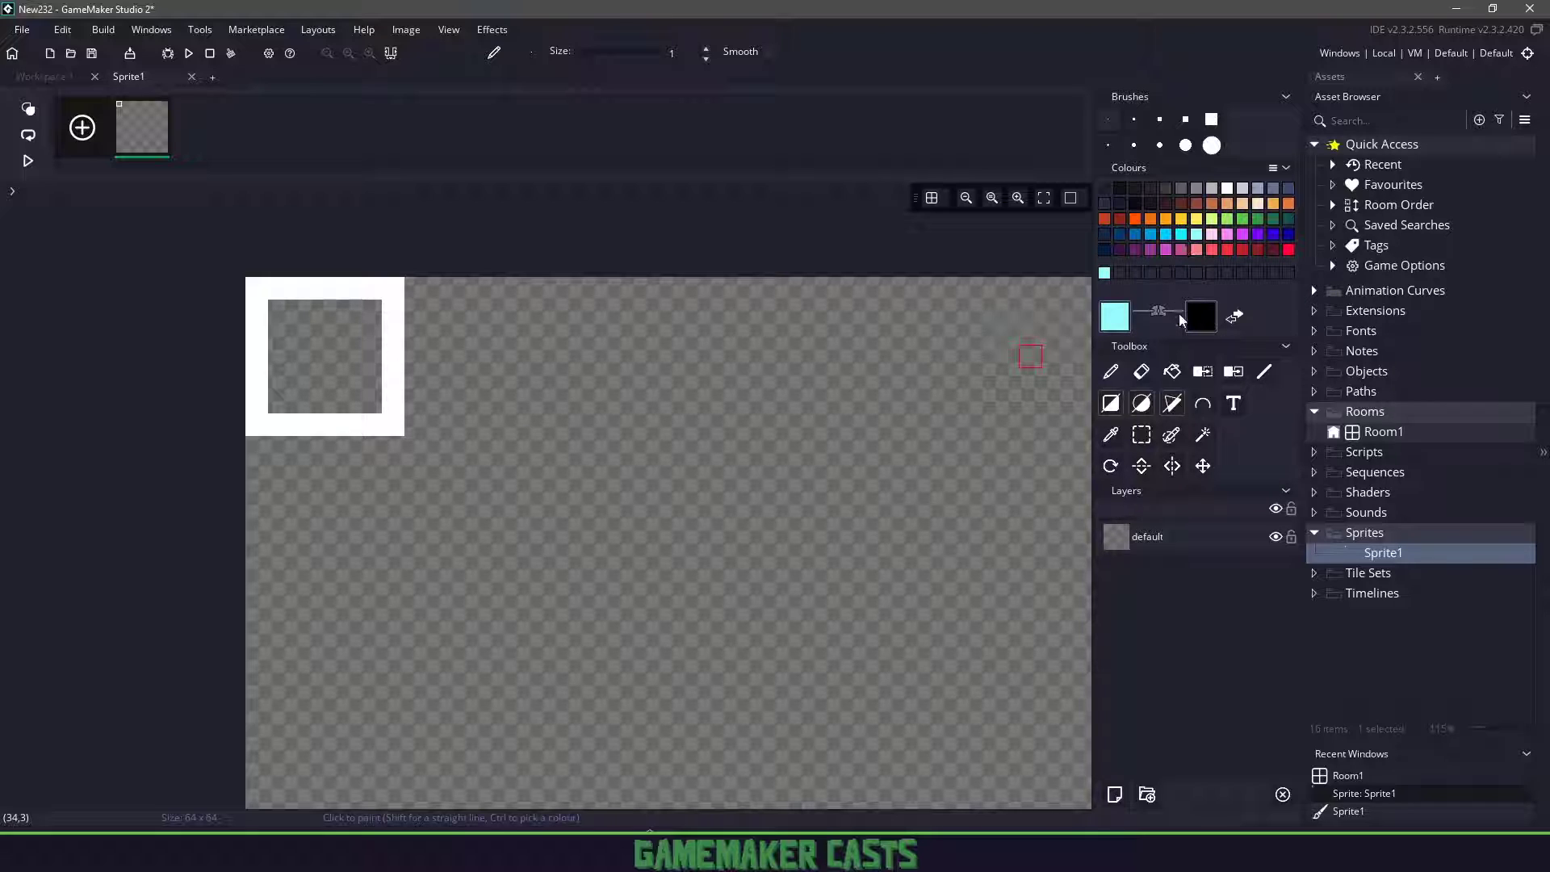
left_click(1171, 371)
left_click(355, 339)
left_click(406, 29)
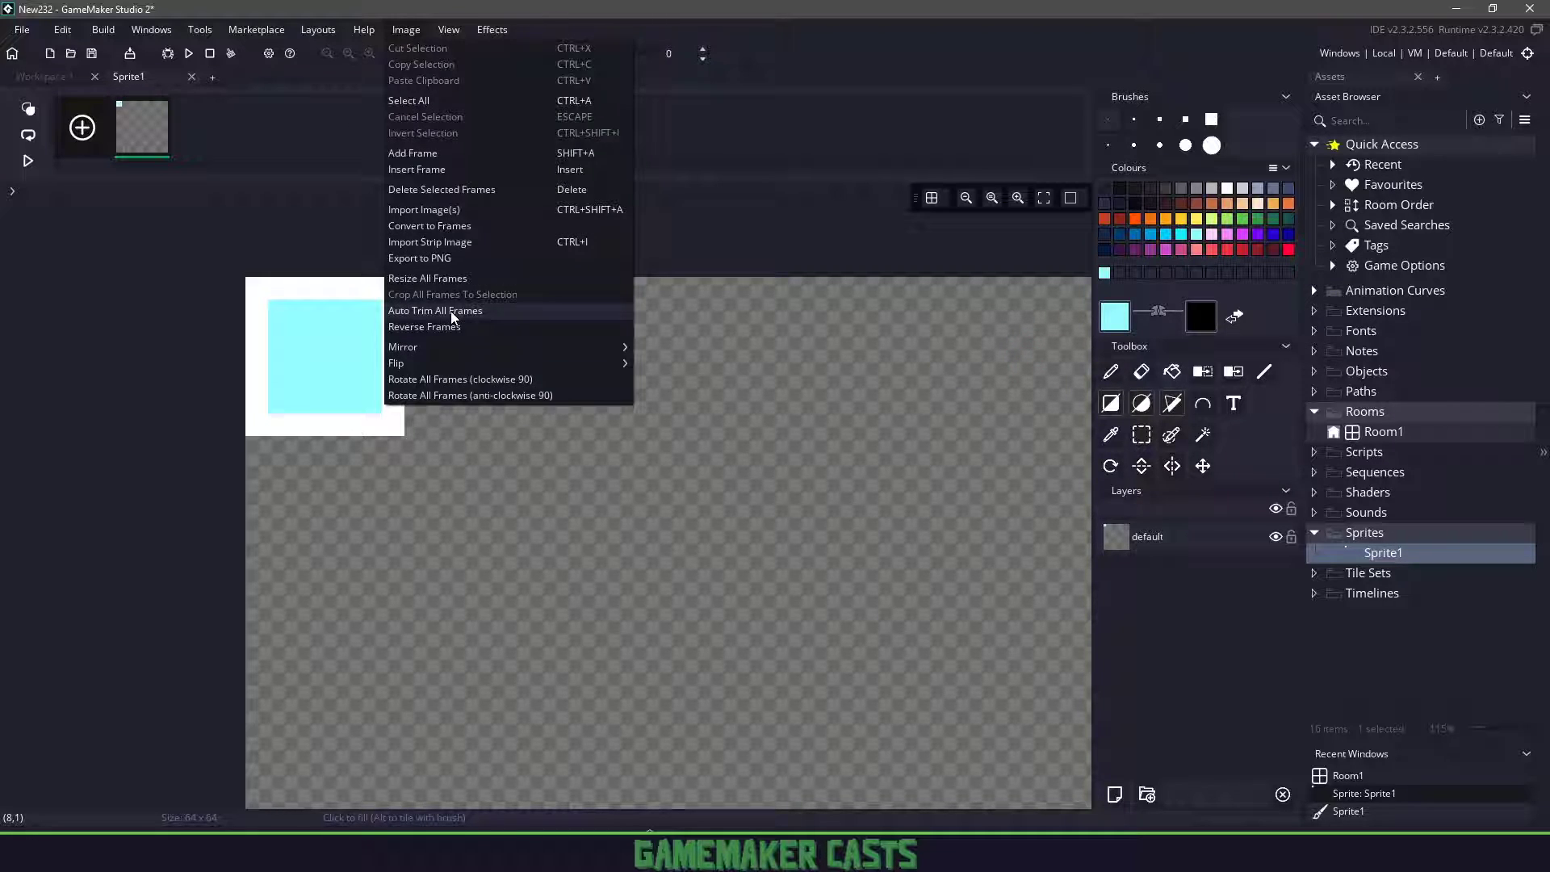
left_click(453, 314)
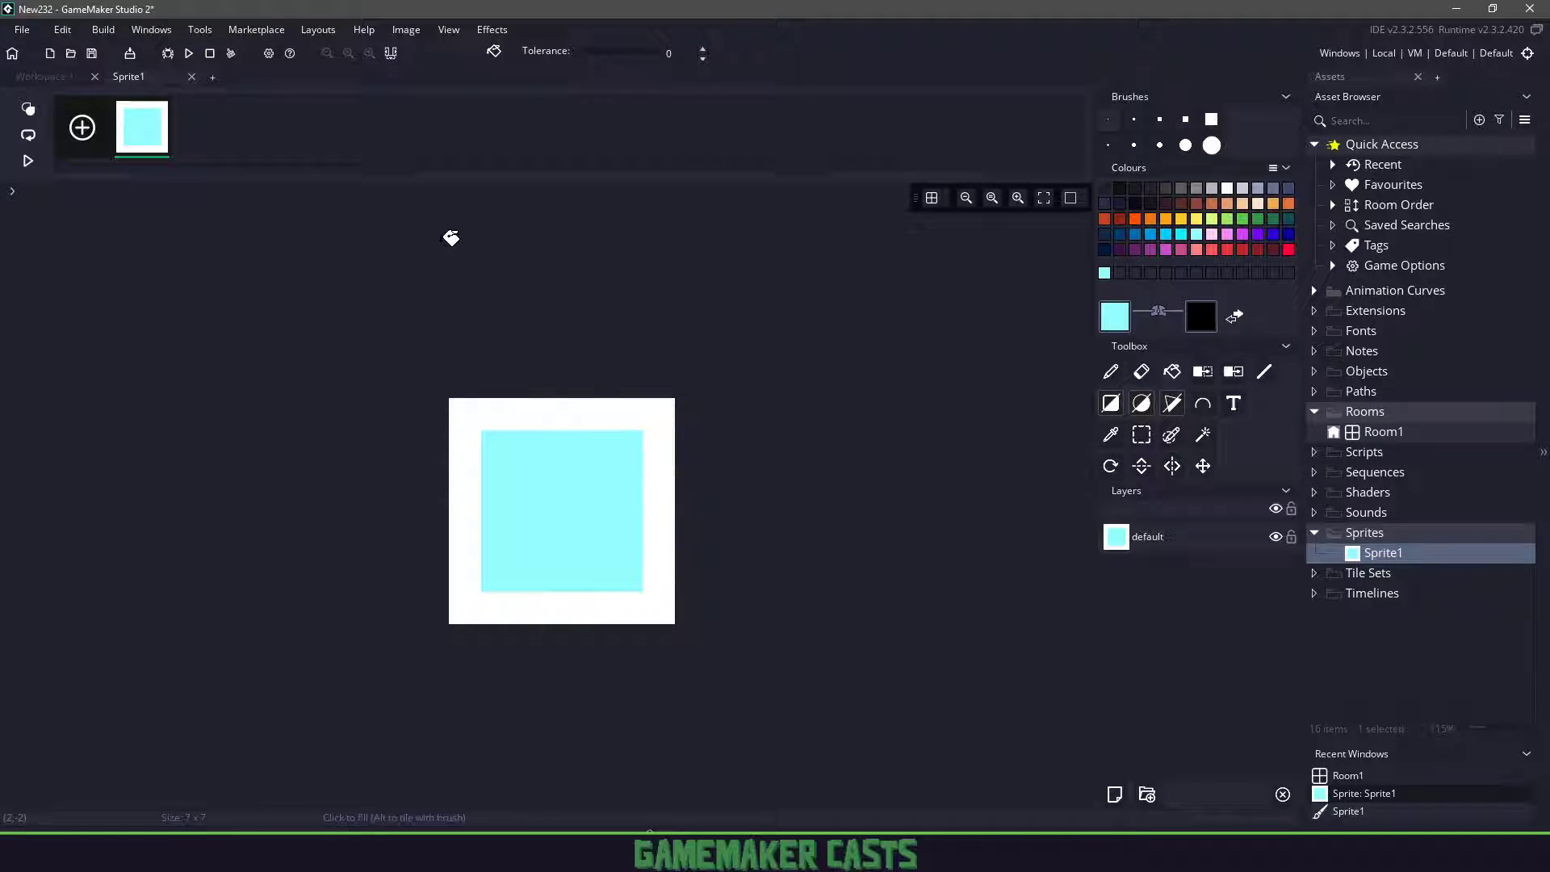
middle_click(160, 73)
Expand the Nine Slice section in Sprite1's editor after peeking at texture and collision settings
middle_click_drag(433, 331, 549, 428)
scroll(517, 411, "up", 4)
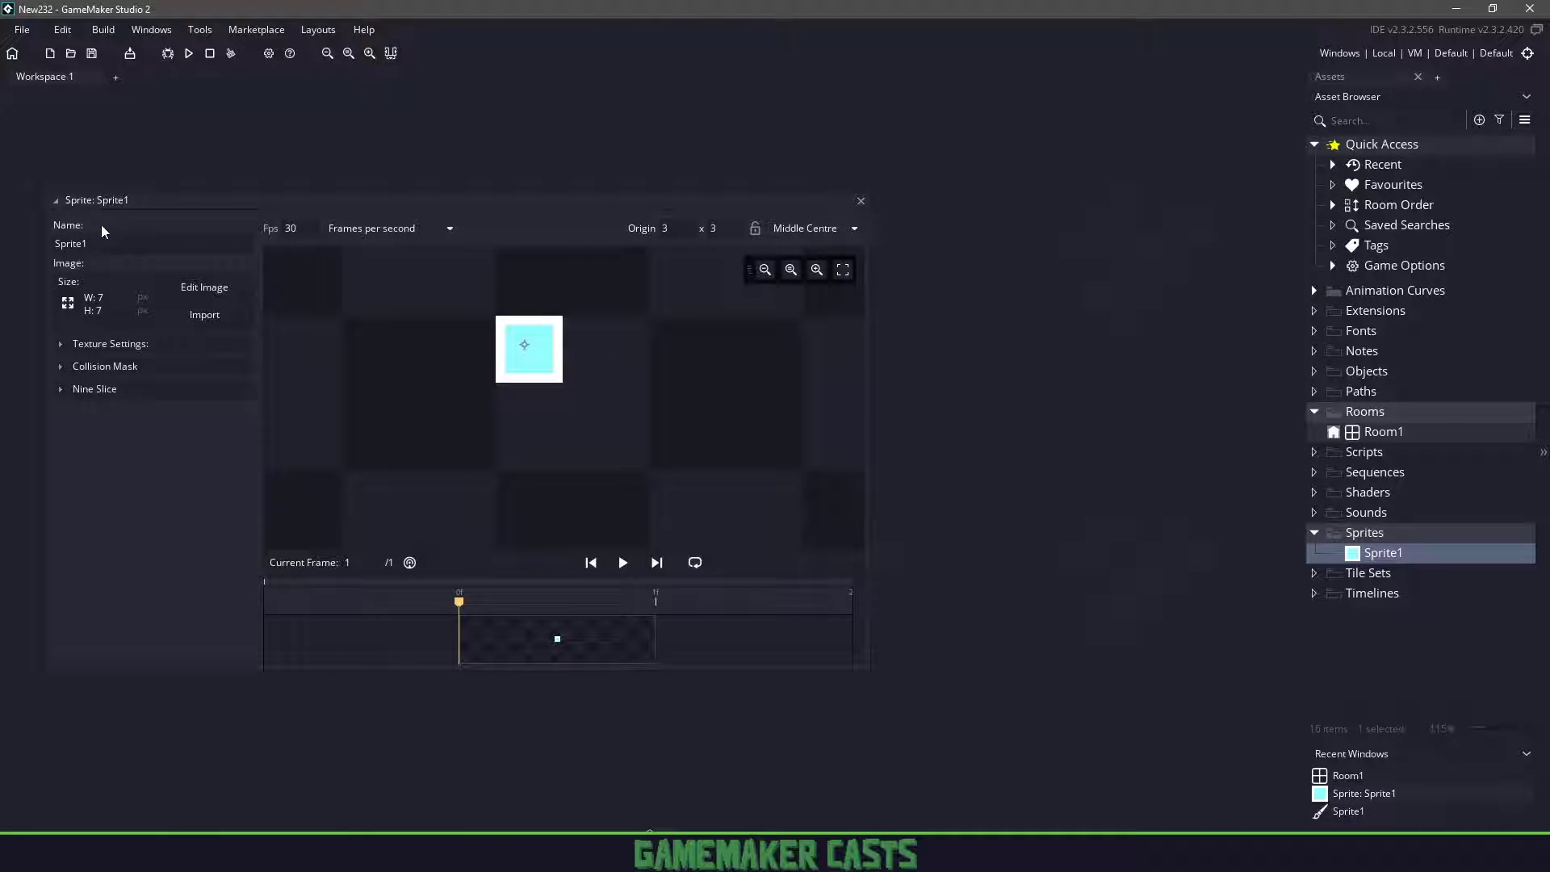
left_click(63, 340)
left_click(63, 346)
left_click(56, 368)
left_click(56, 369)
left_click(61, 389)
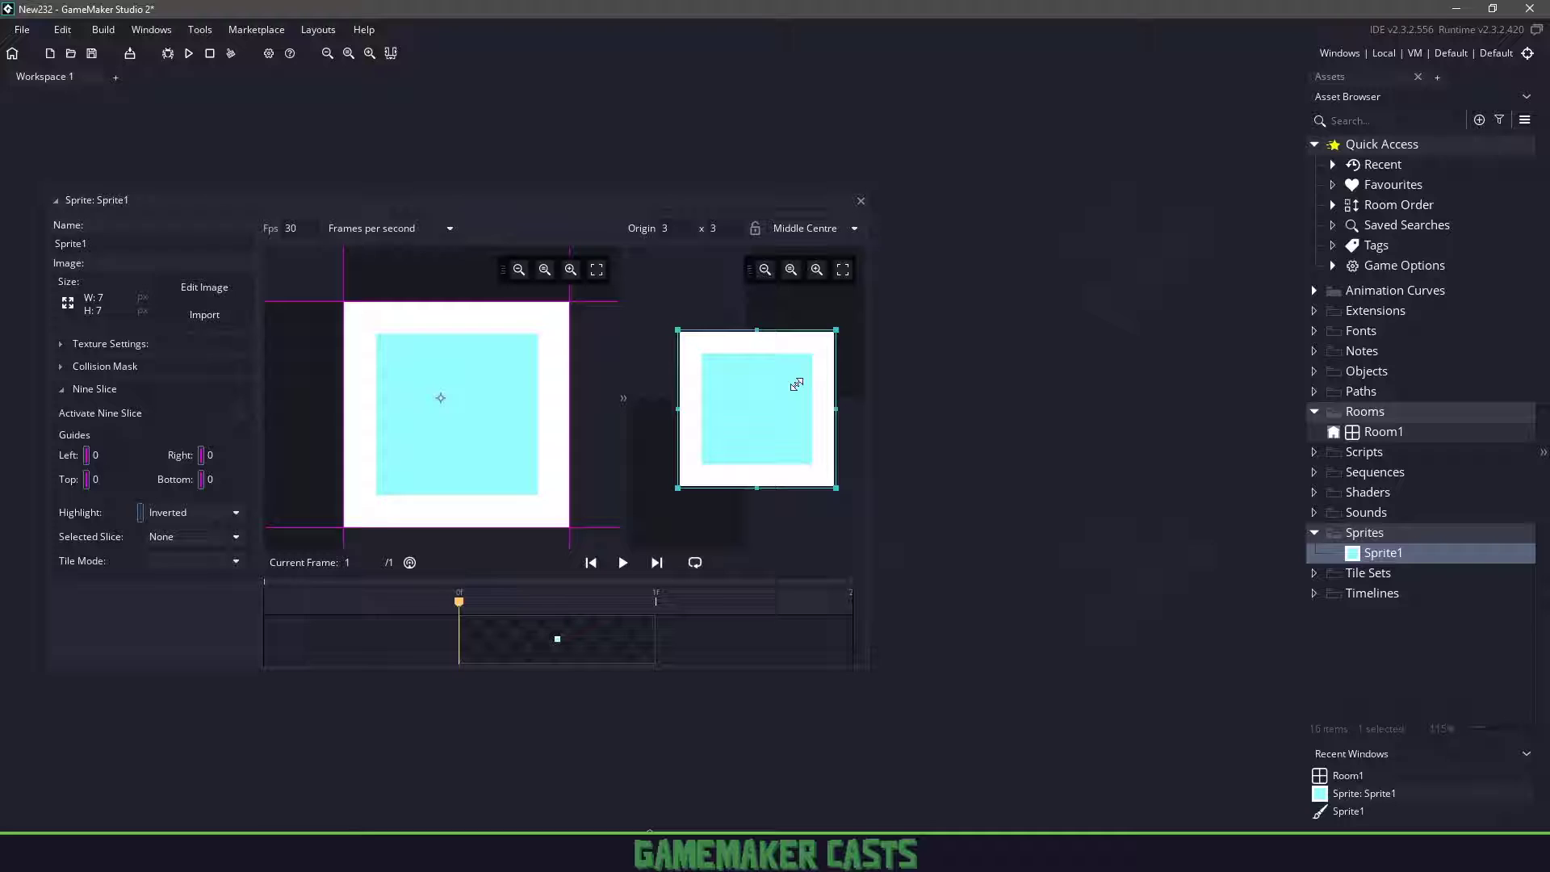
Widen the editor and stretch preview, then activate Nine Slice for Sprite1
left_click_drag(864, 519, 1239, 525)
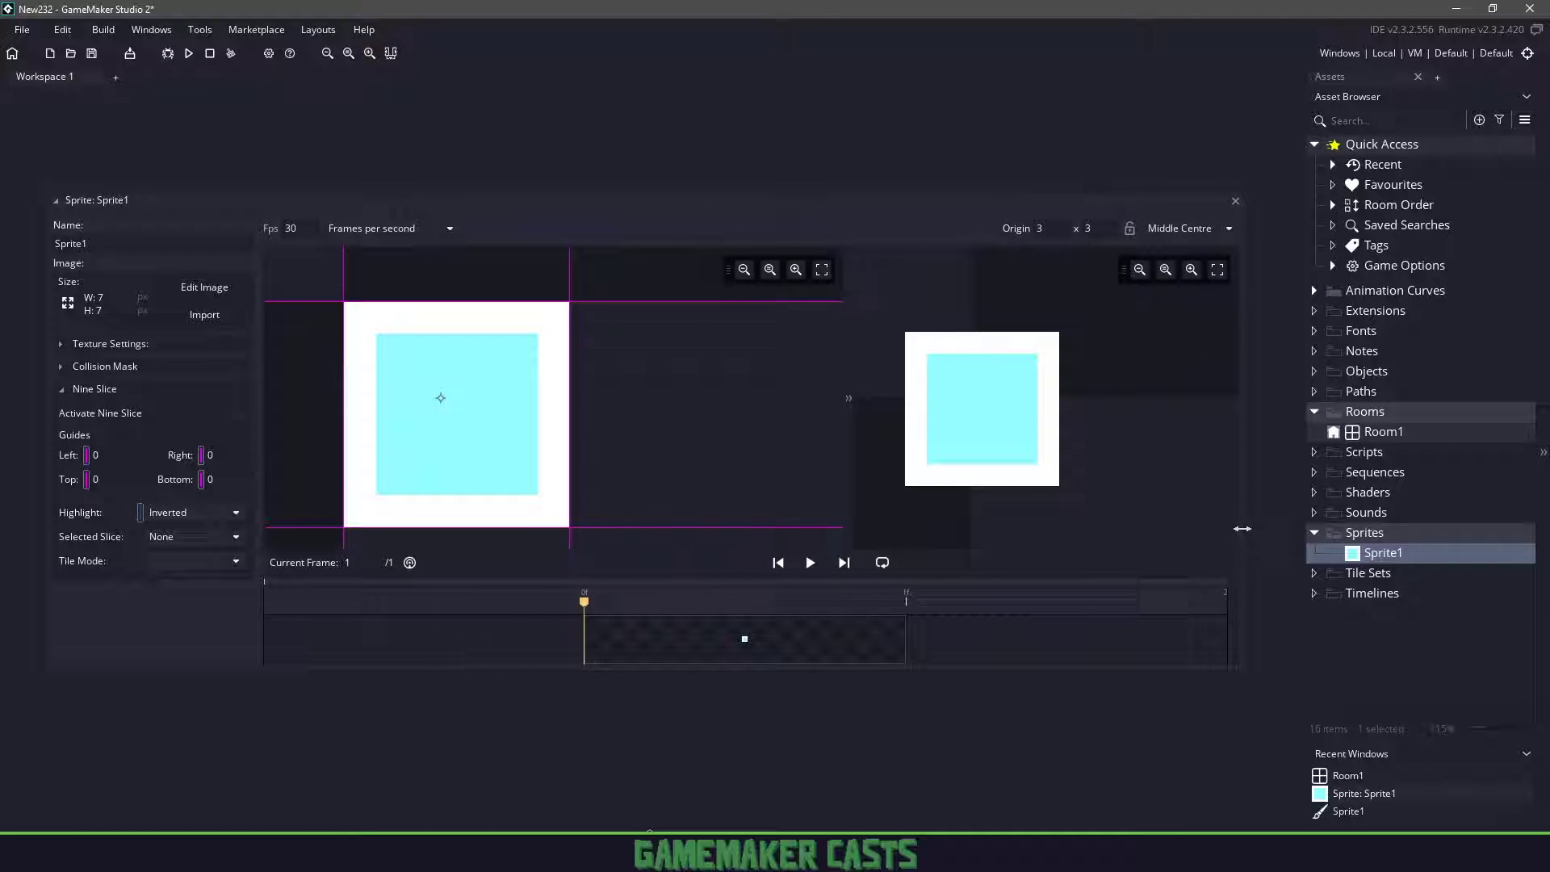
left_click_drag(851, 438, 665, 444)
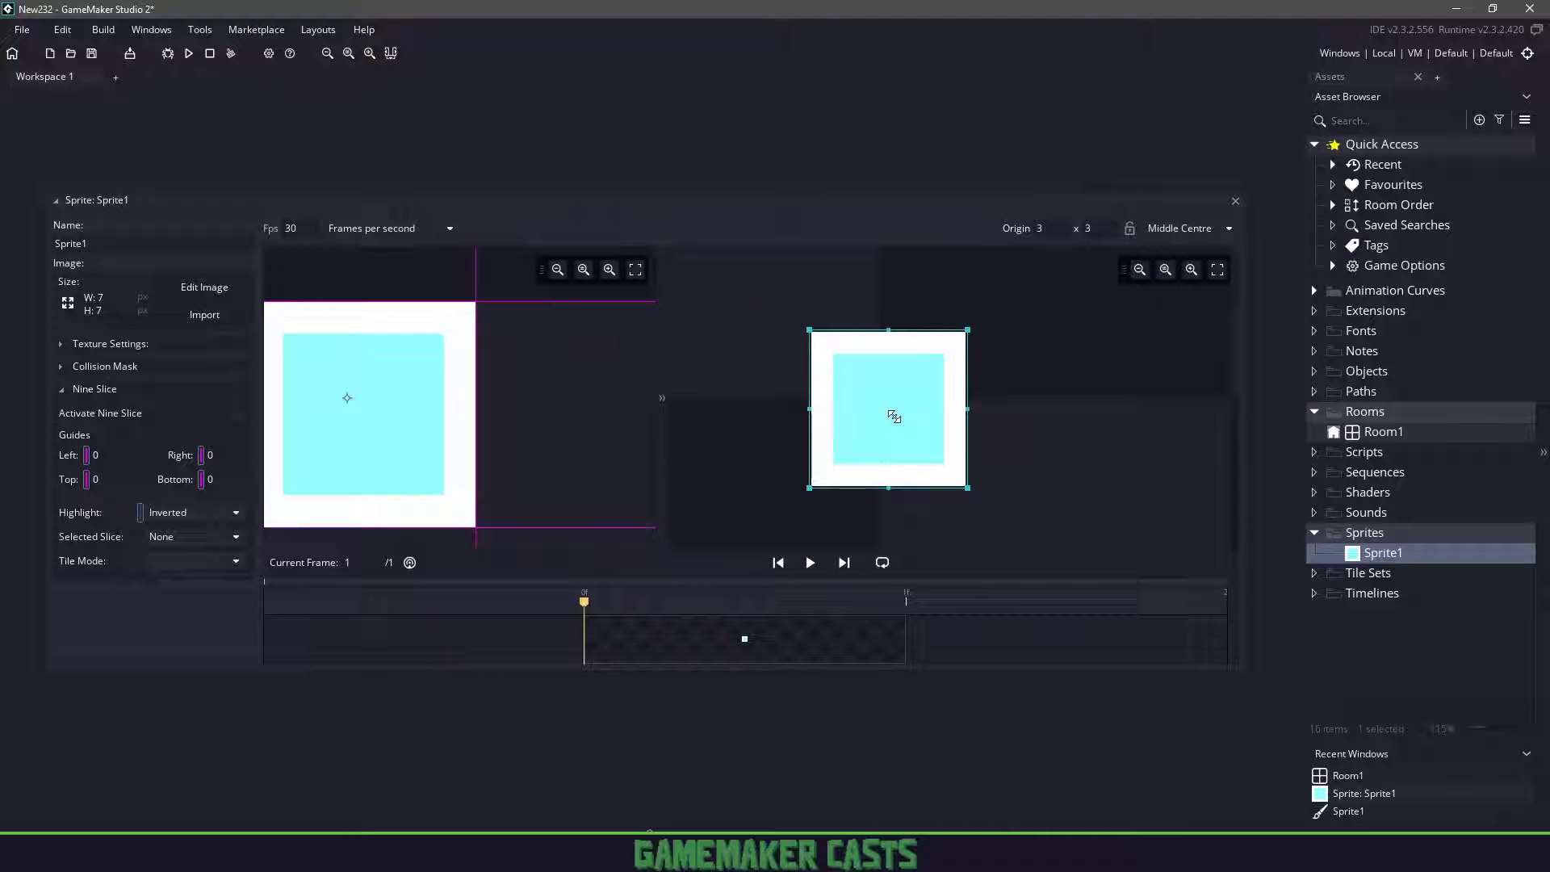
mouse_move(893, 417)
left_mouse_down()
mouse_move(1004, 509)
mouse_move(910, 291)
mouse_move(925, 426)
mouse_move(913, 409)
mouse_move(789, 473)
mouse_move(906, 391)
left_mouse_up()
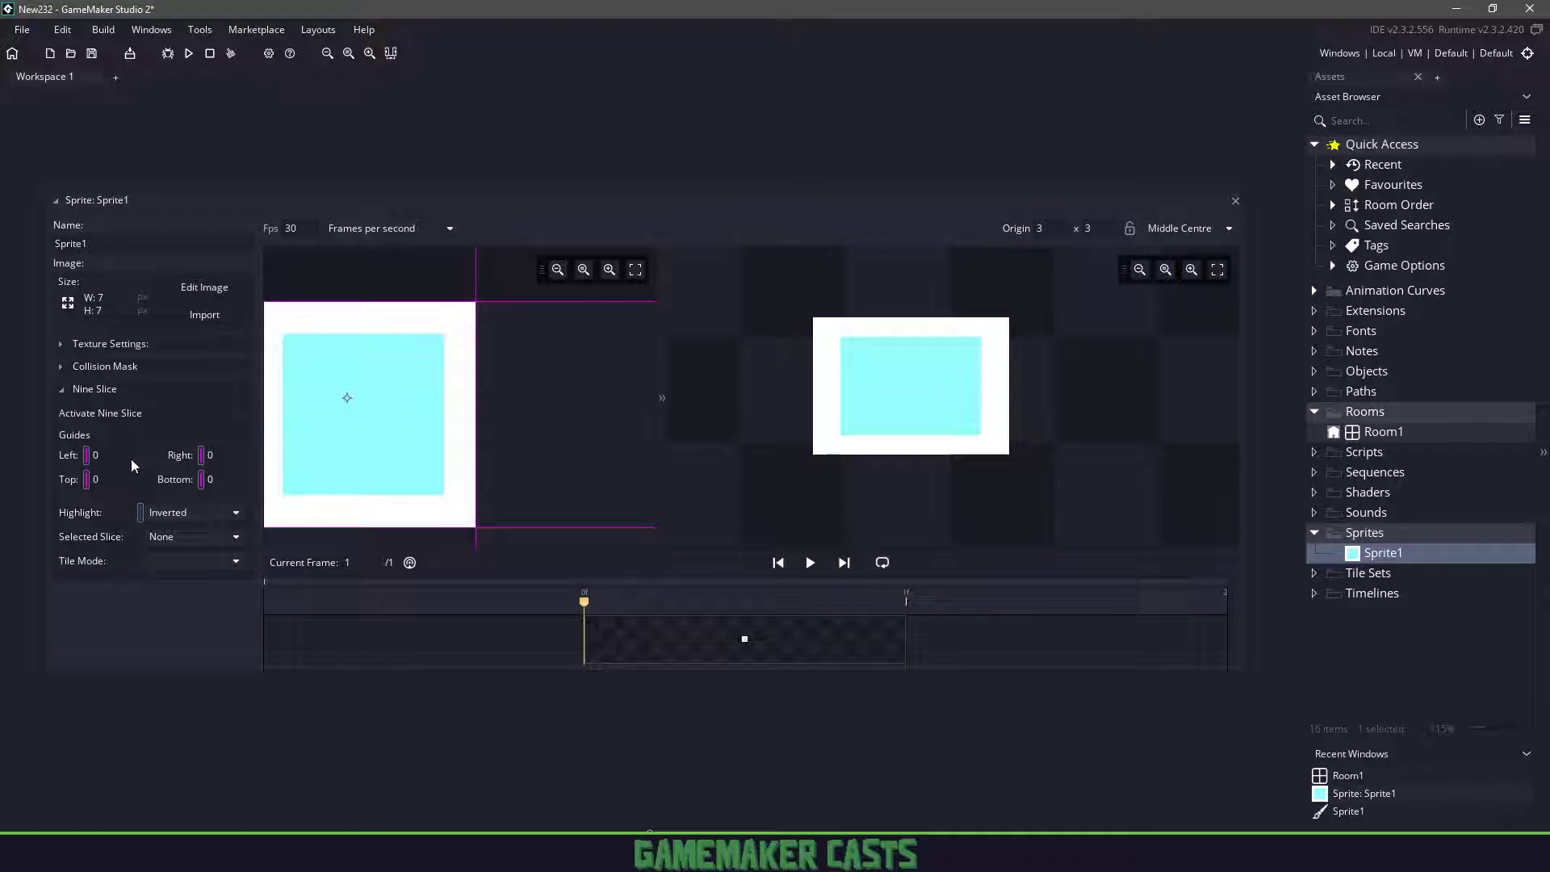
left_click(239, 415)
left_click(239, 415)
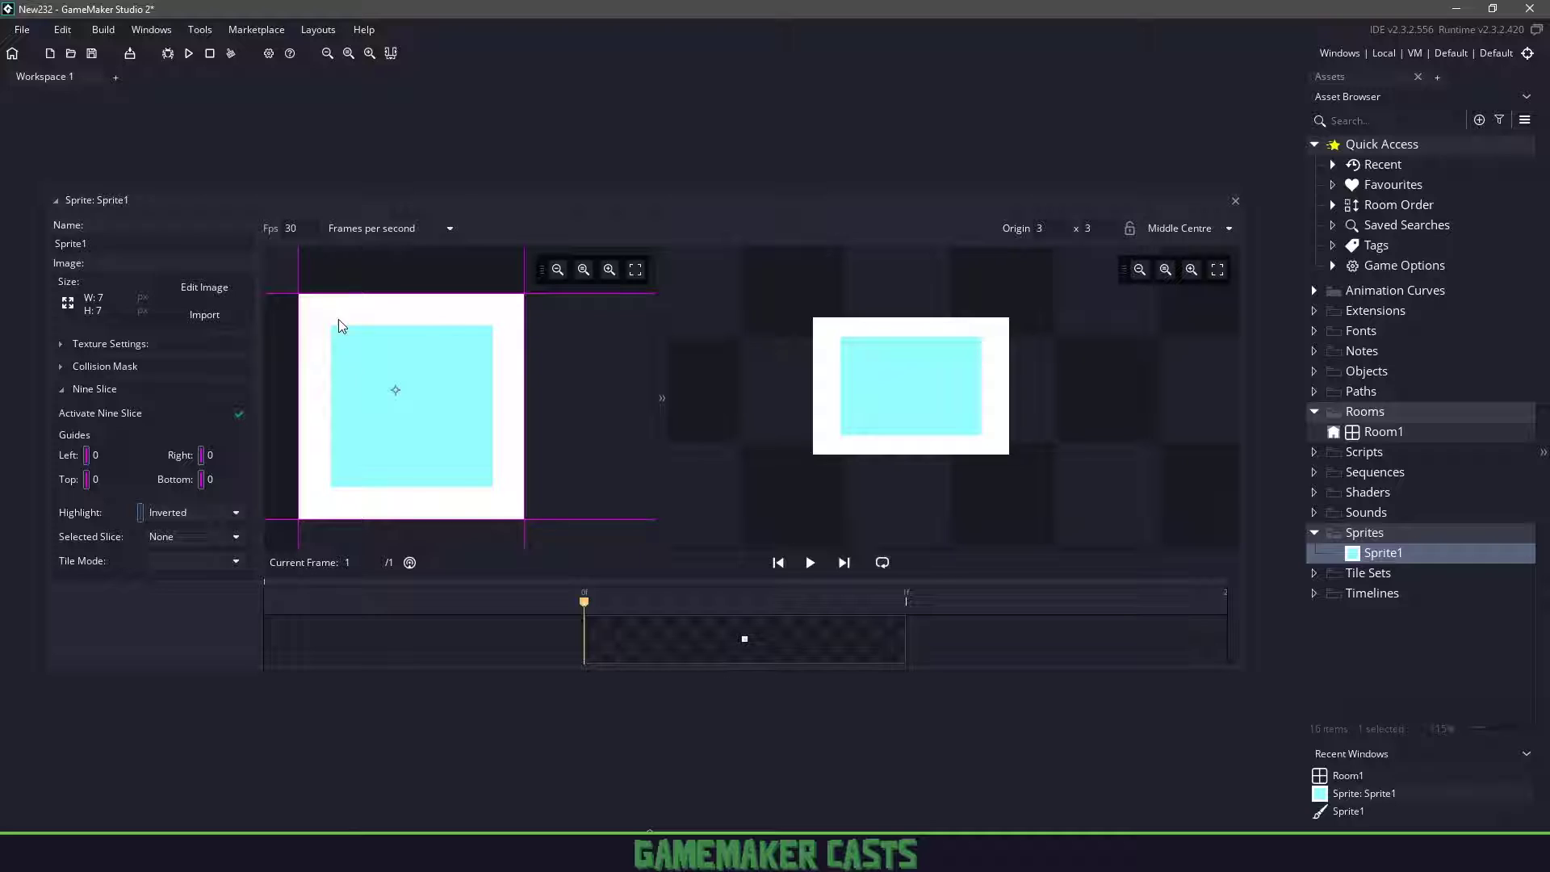
Set the Left guide to 1 and move the top and bottom guides in one pixel
left_click(95, 455)
type("1")
key("Tab")
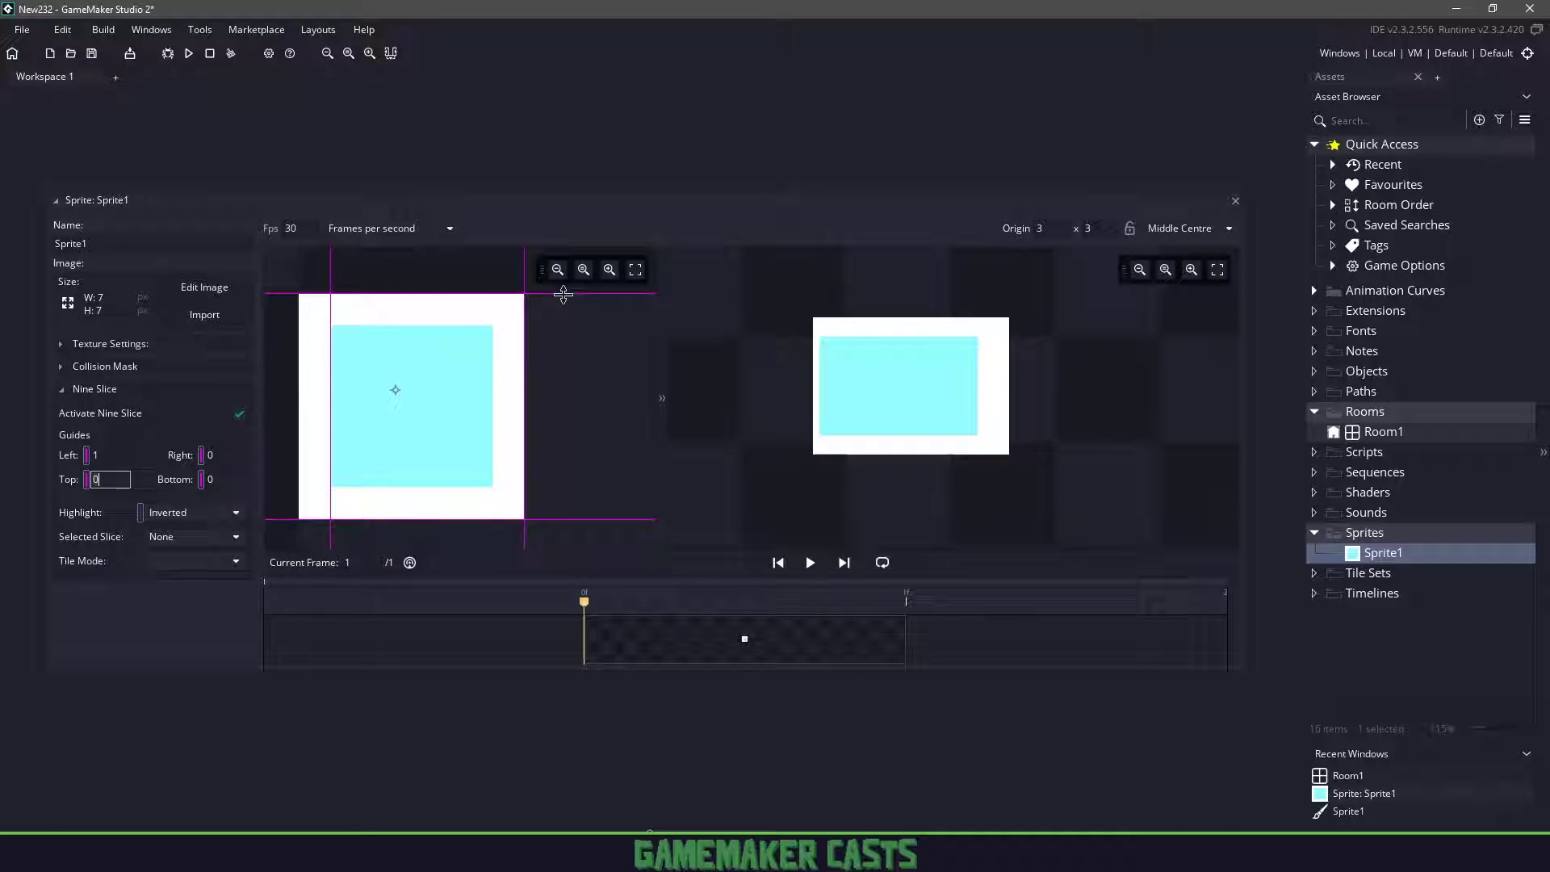
left_click_drag(560, 293, 498, 342)
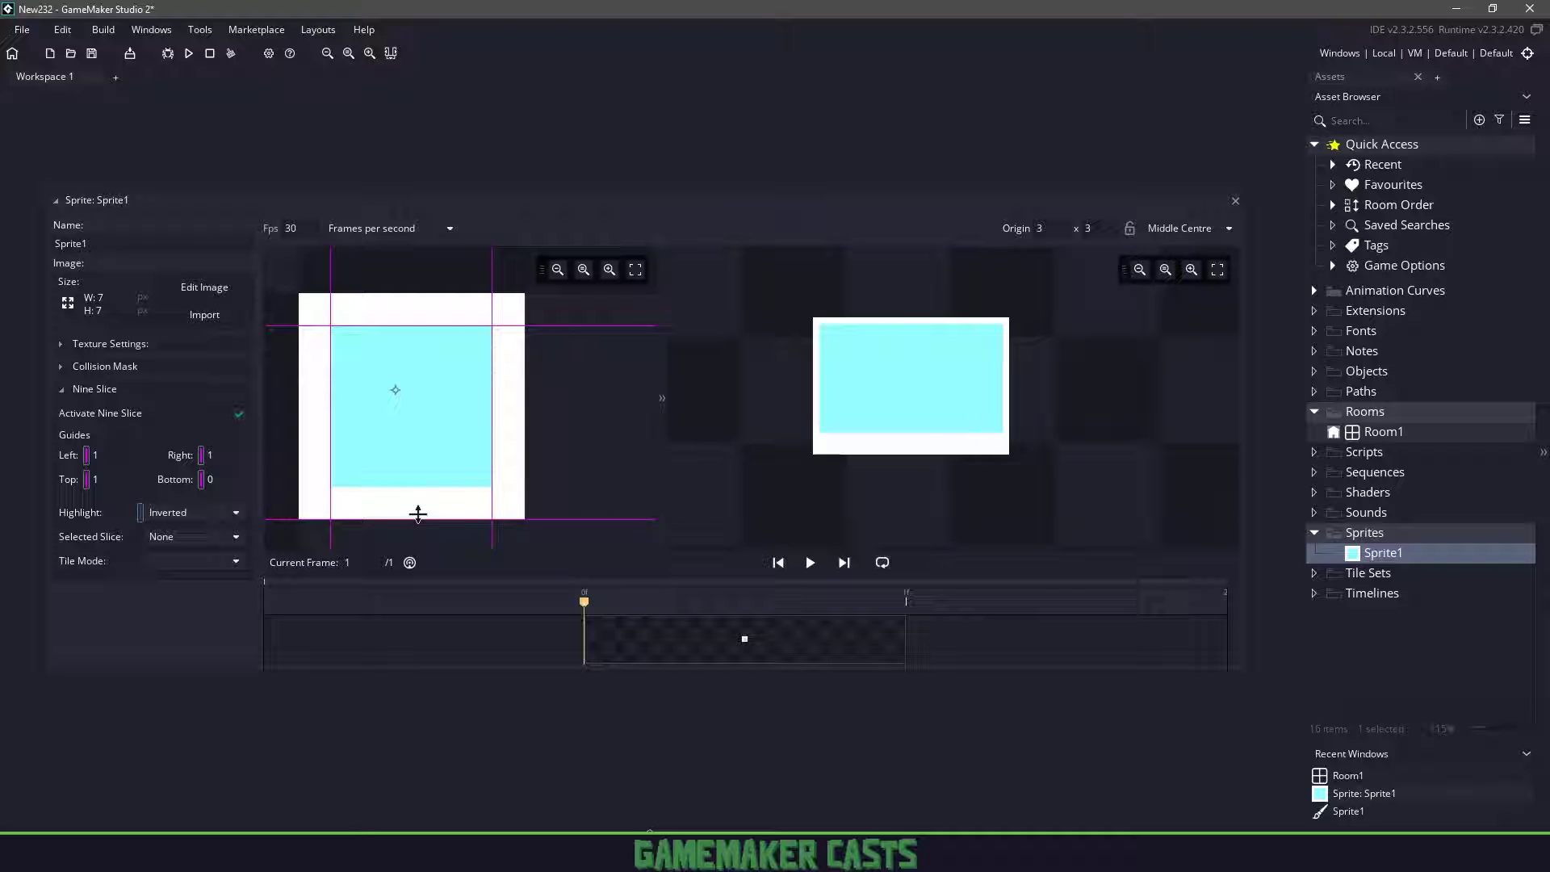
left_click_drag(417, 514, 419, 486)
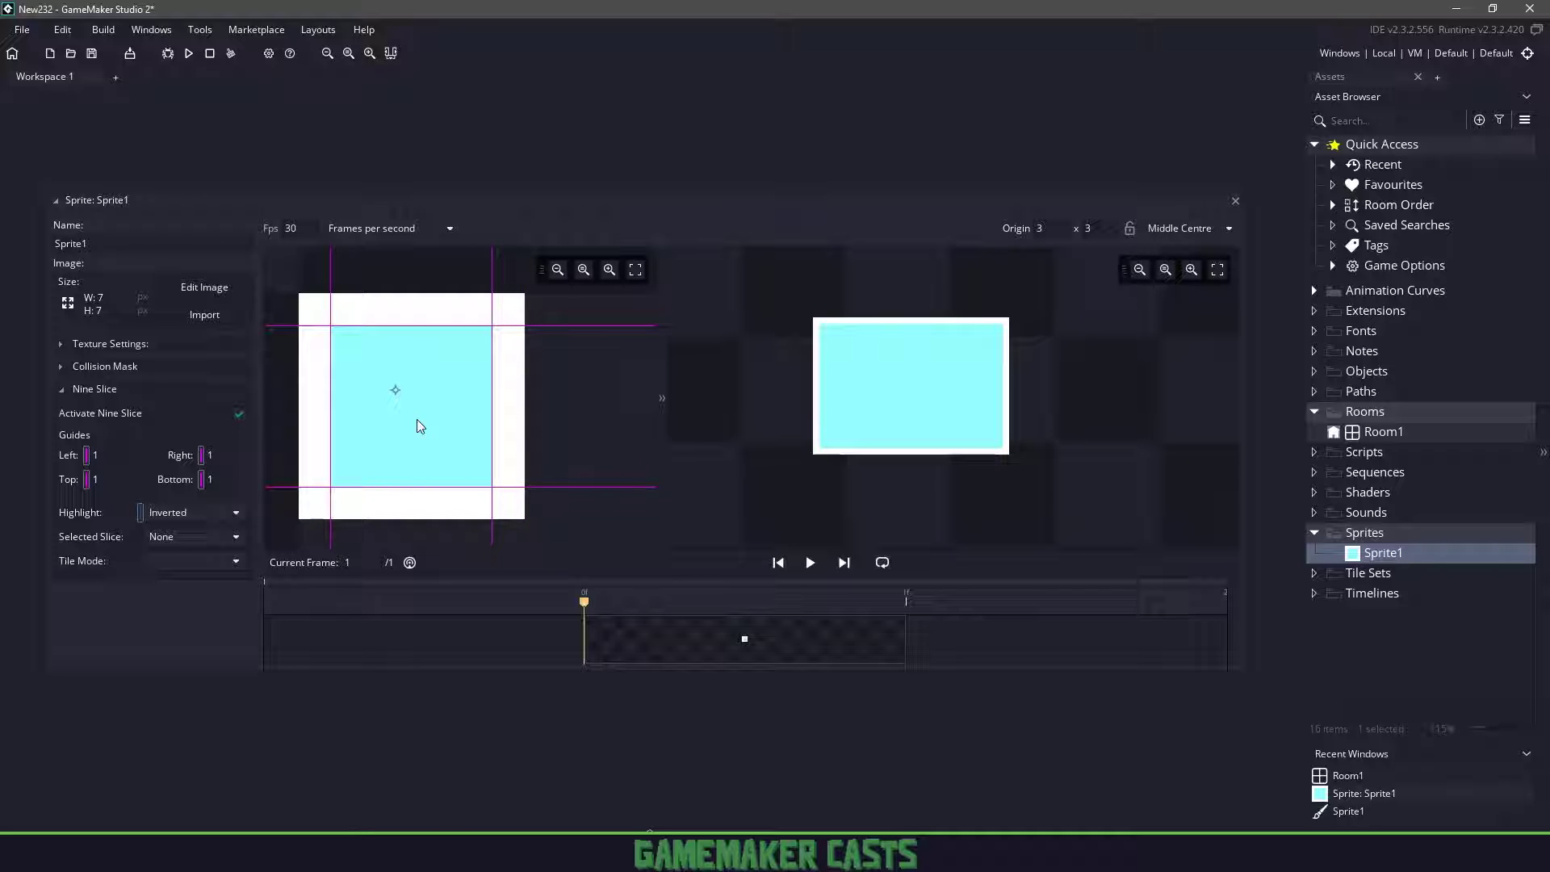
Stretch the preview box larger to check the border stays fixed
left_click(870, 380)
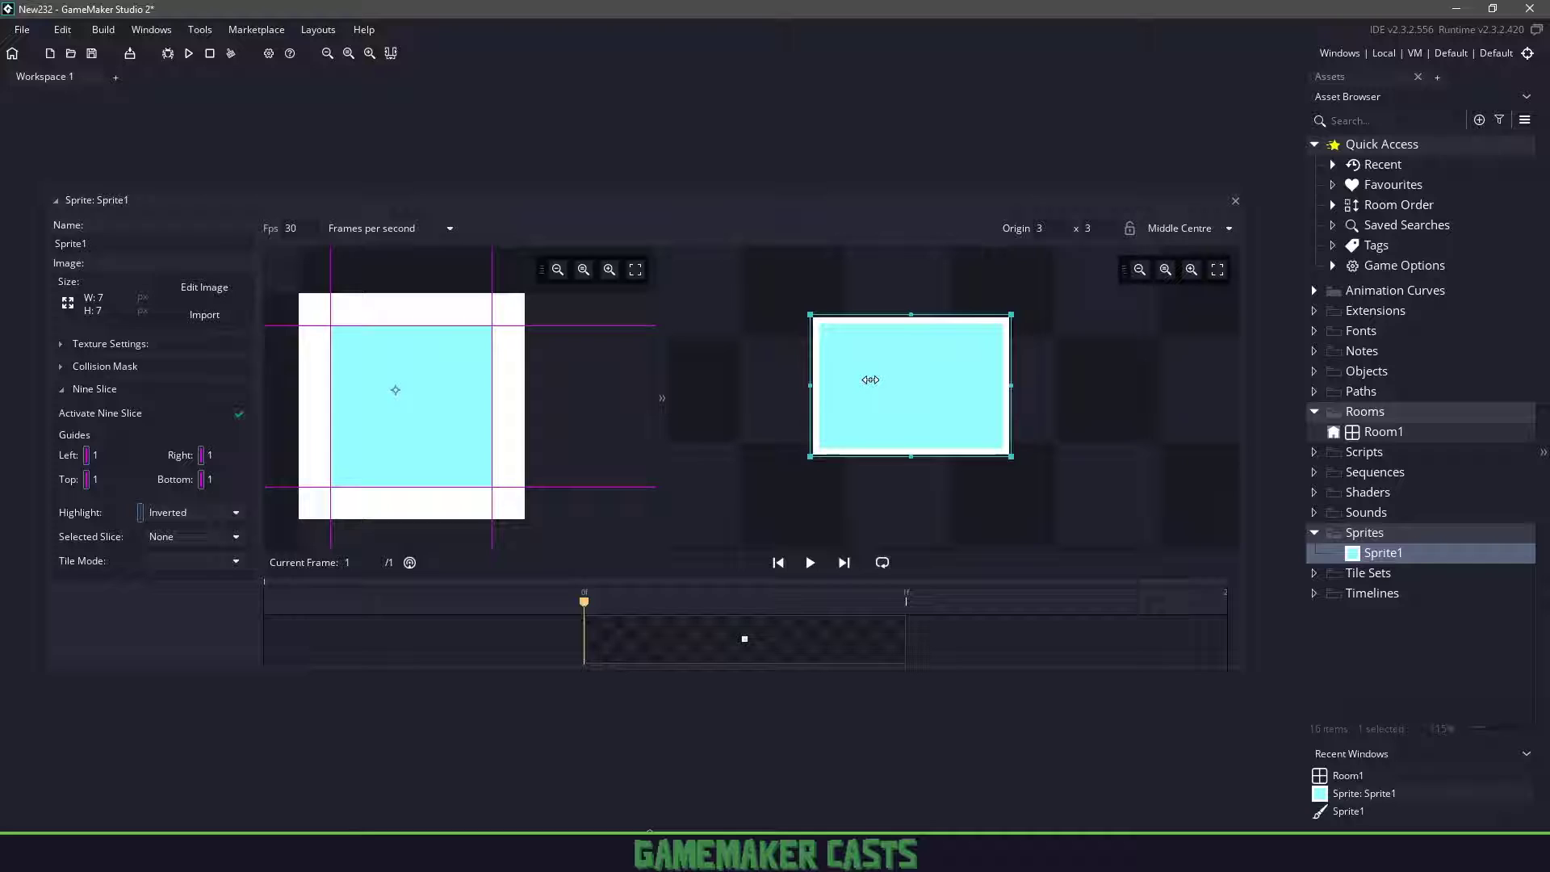
left_click_drag(877, 395, 914, 404)
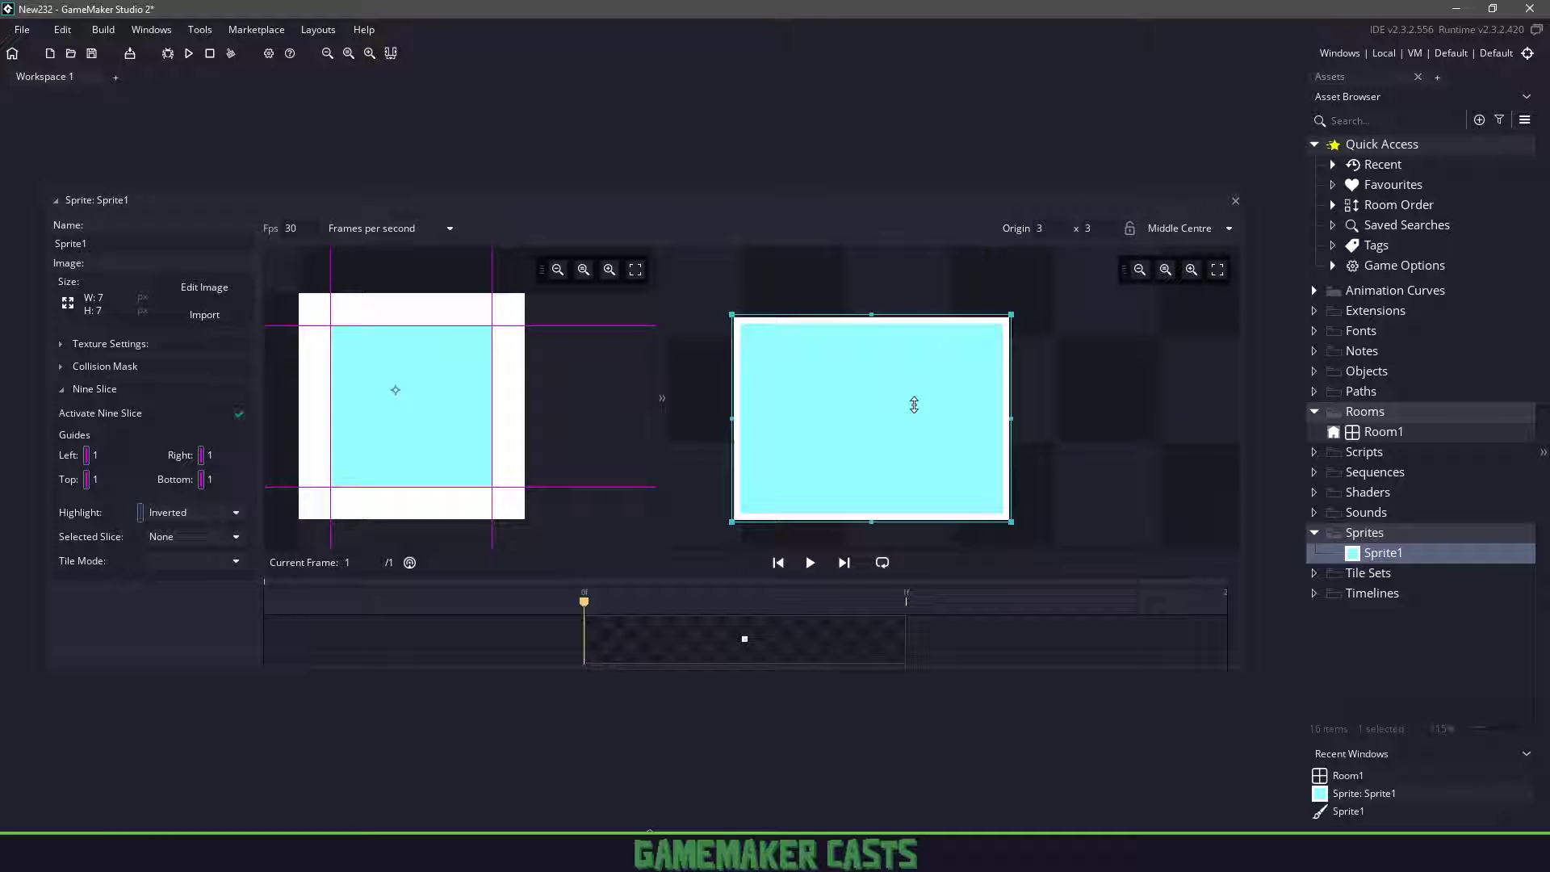
left_click_drag(977, 346, 1012, 314)
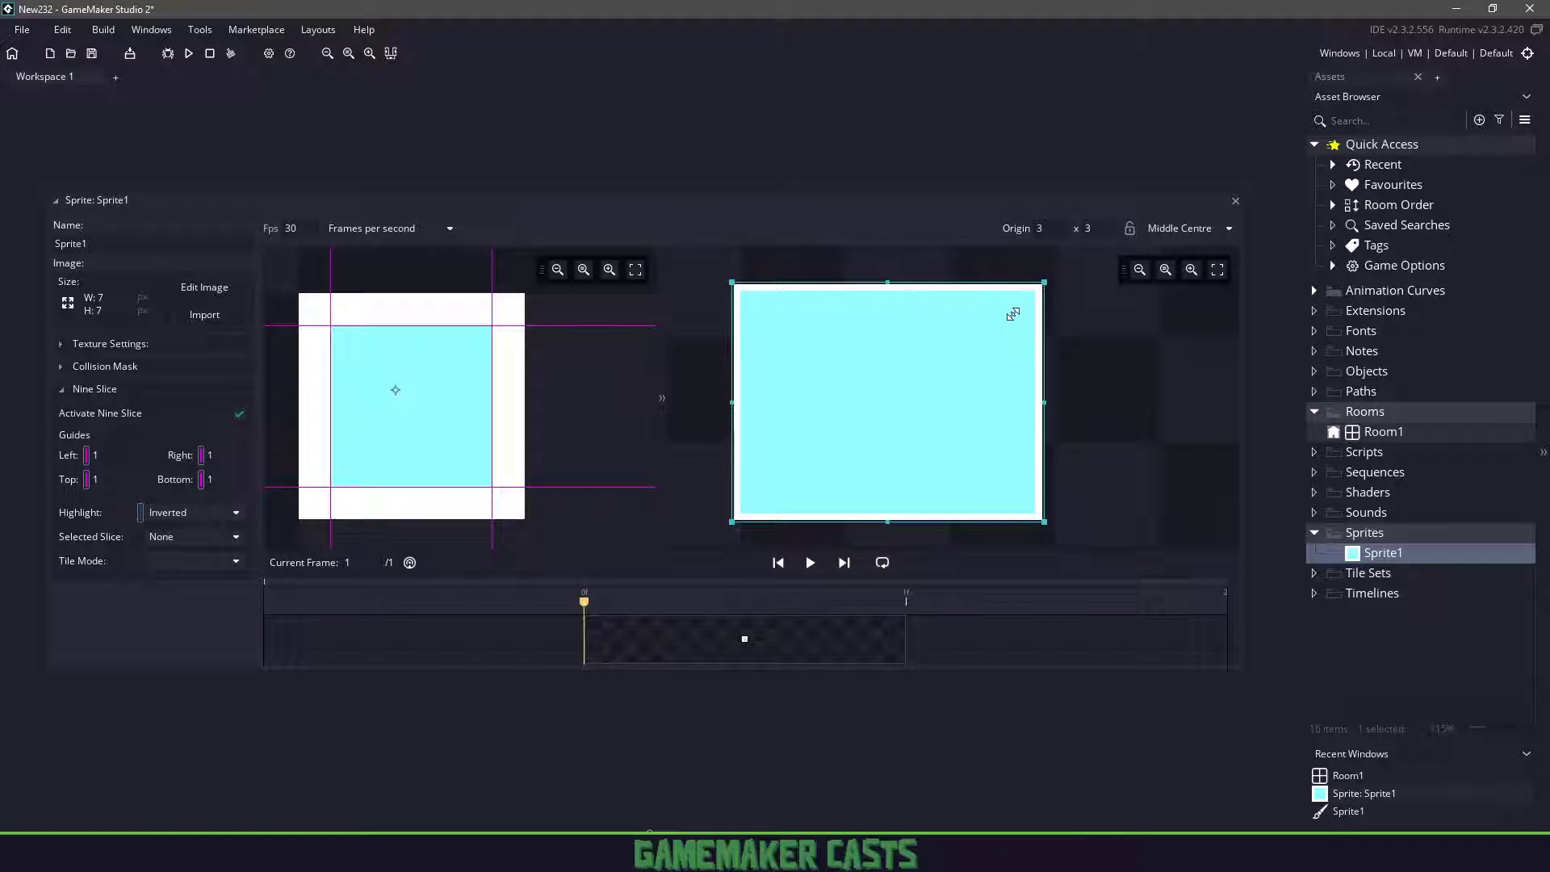
Darken the cyan paint colour and pencil two darker cyan blocks inside Sprite1
left_click(194, 289)
left_click(533, 472, "ctrl")
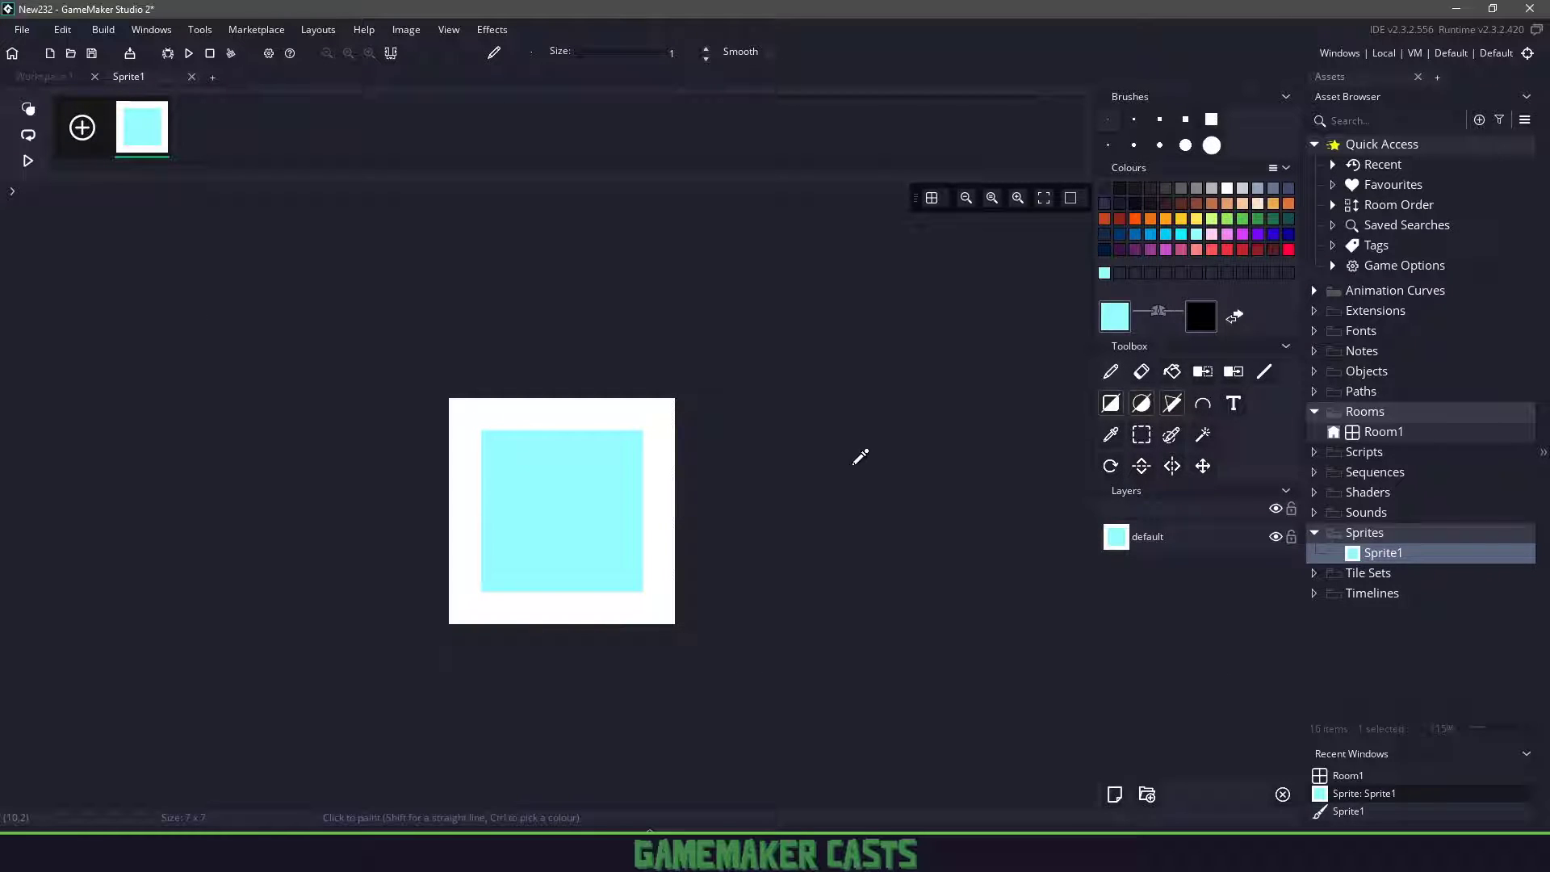
left_click(1120, 323)
left_click_drag(412, 352, 399, 352)
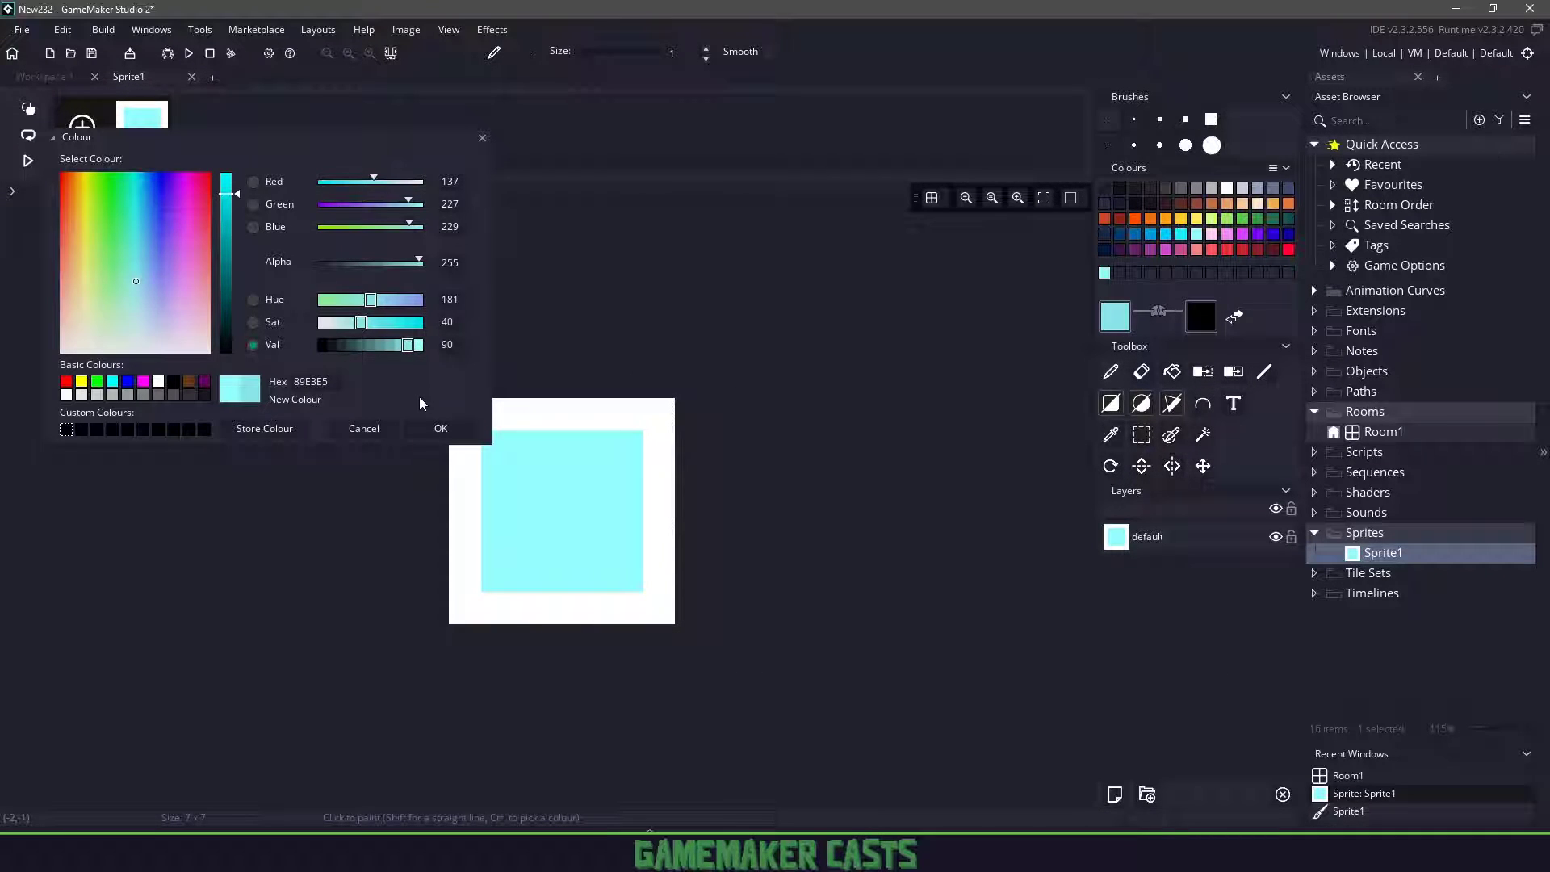
left_click(439, 428)
left_click(498, 457)
left_click(530, 478)
left_click(558, 478)
left_click(620, 543)
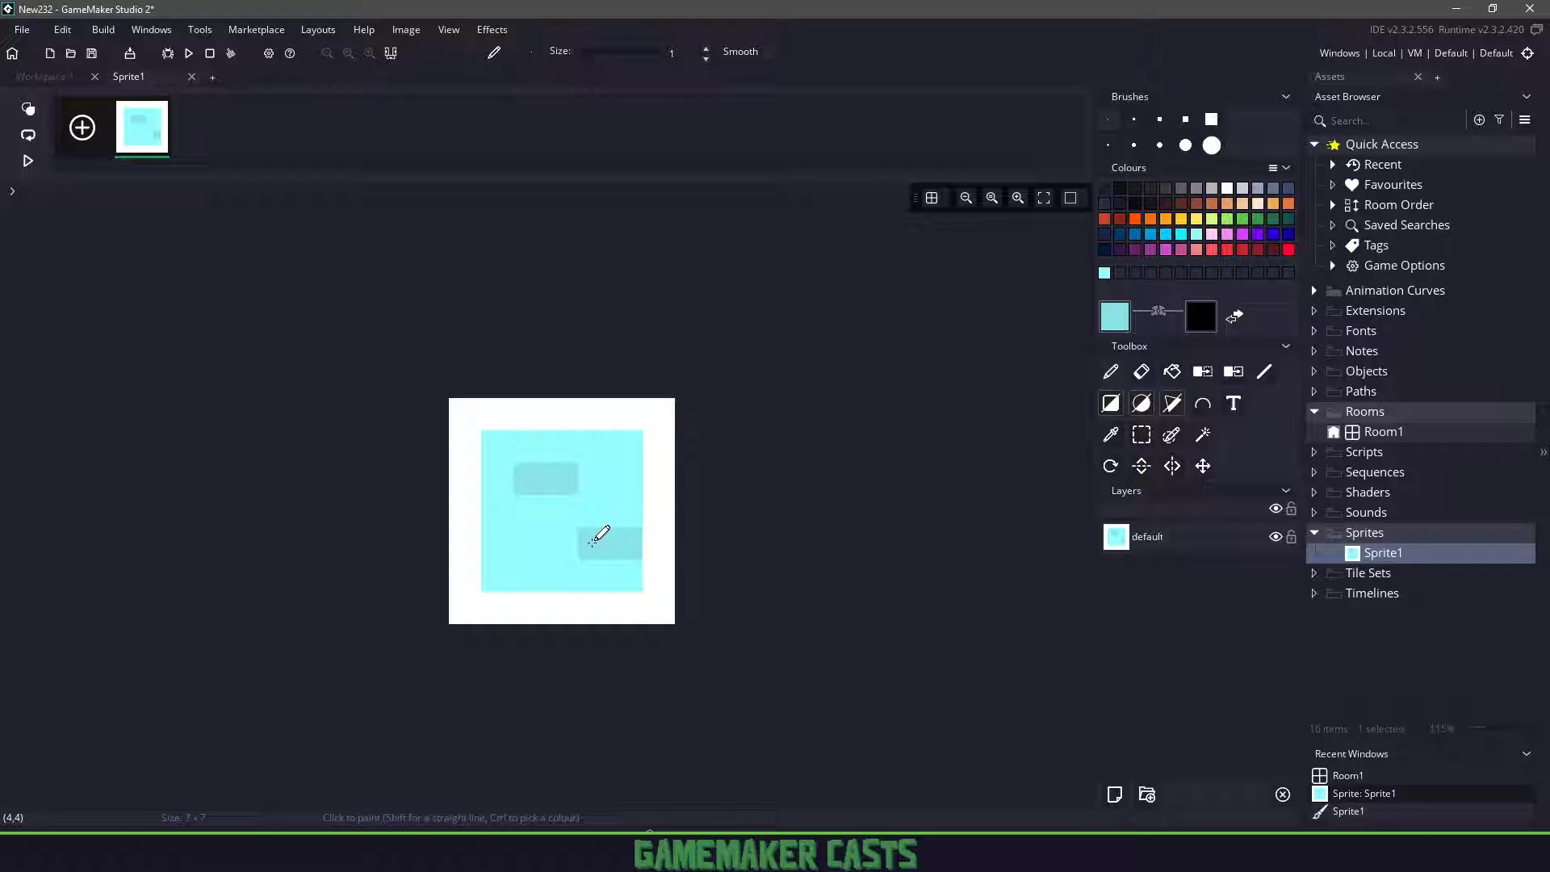
left_click(593, 544)
left_click(620, 572, "ctrl")
left_click(622, 546)
left_click(596, 545, "ctrl")
left_click(570, 545)
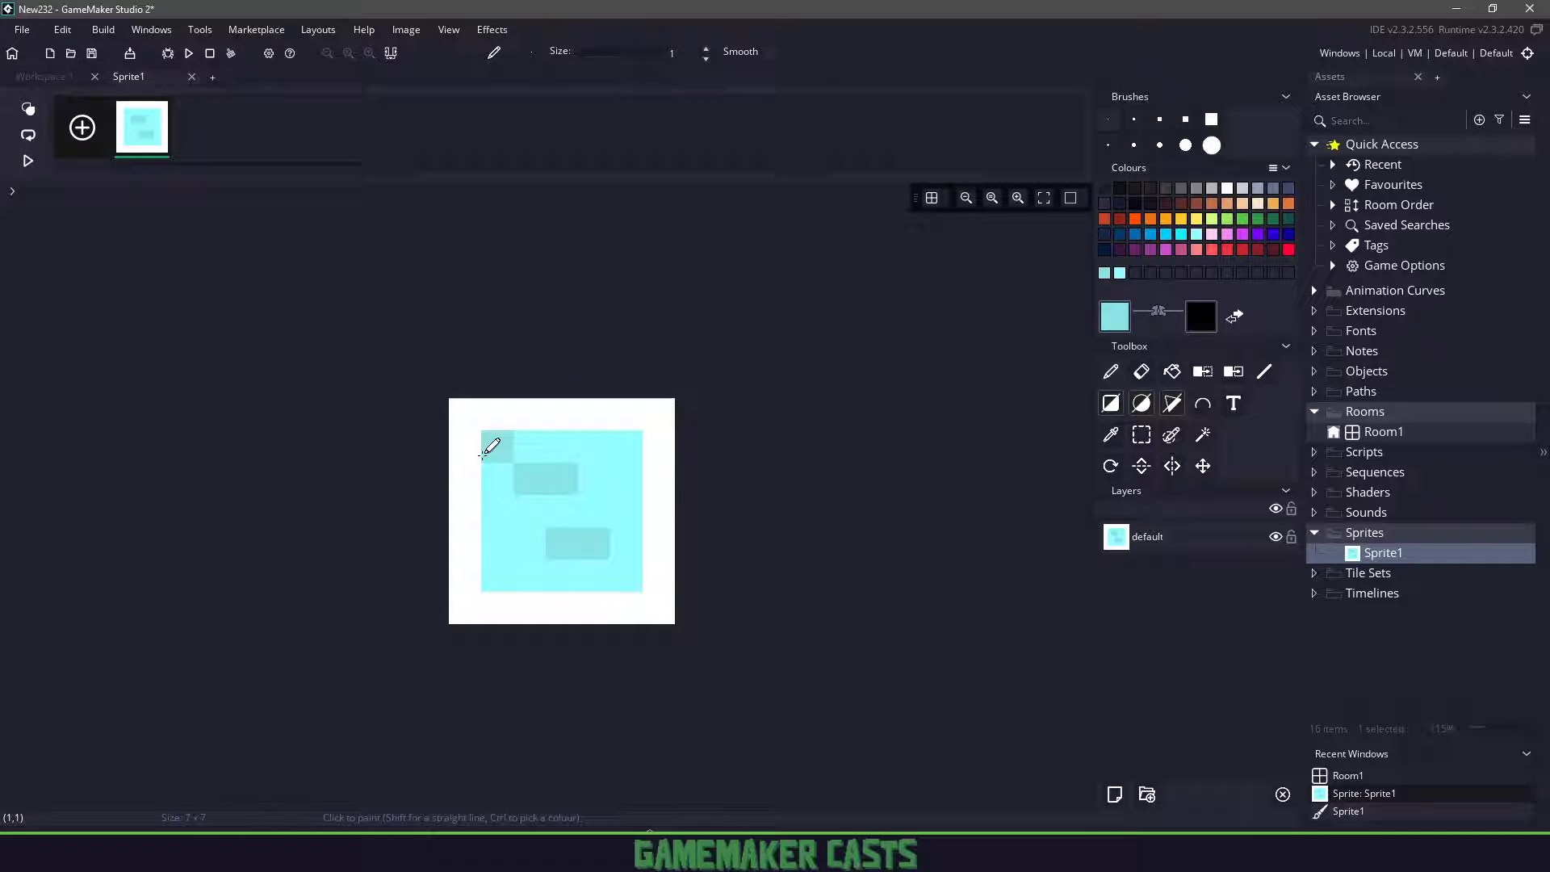
Paint light grey strips along the middle of the left, right, top and bottom edges
left_click(466, 478, "ctrl")
left_click(1242, 189)
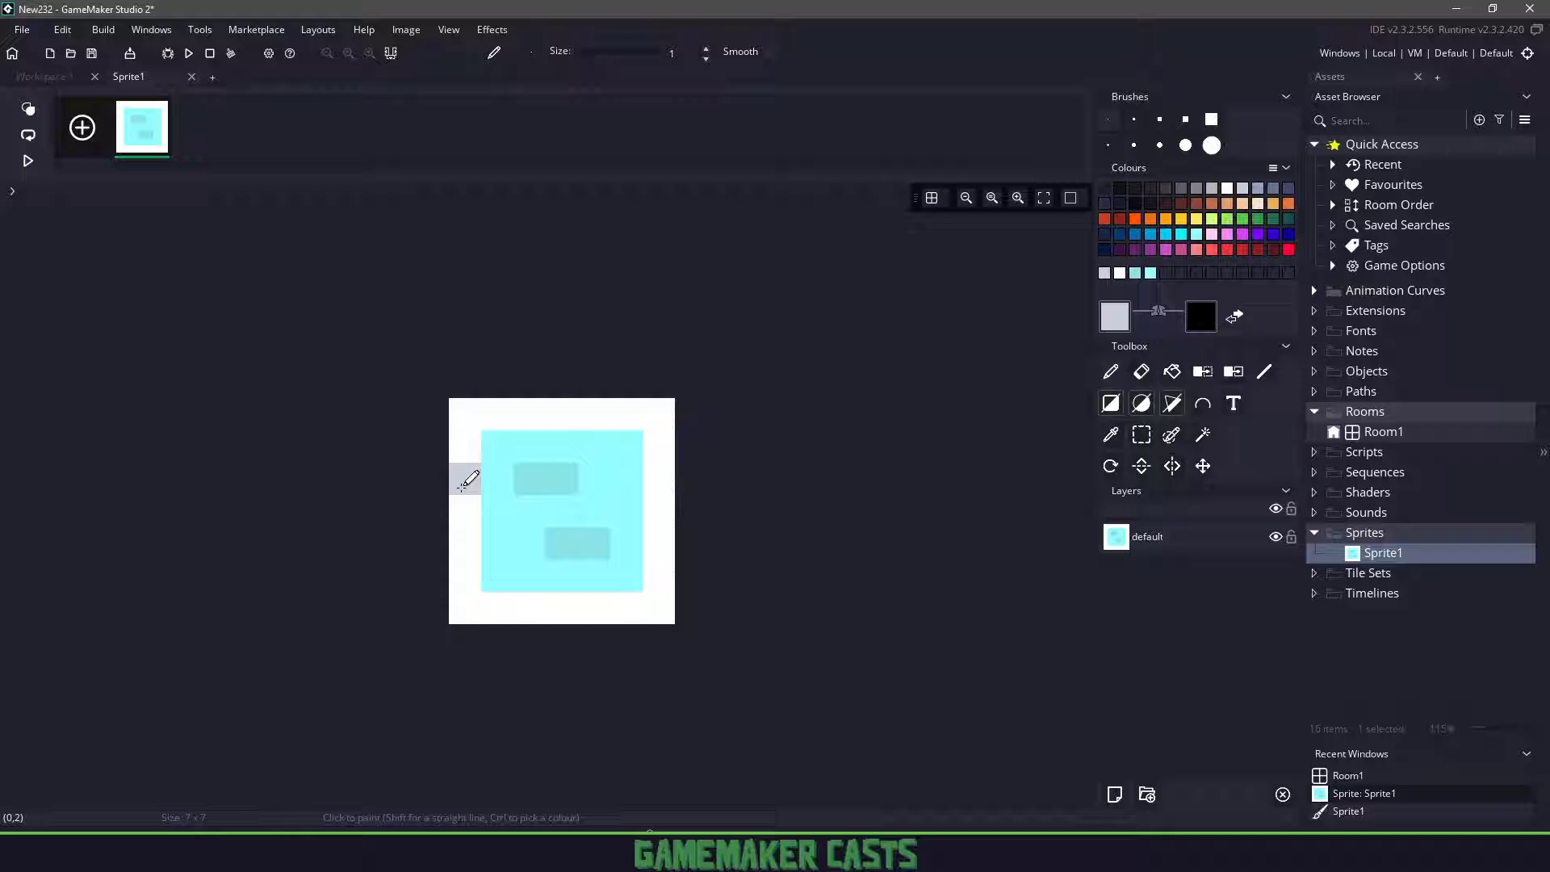
left_click_drag(466, 486, 467, 512)
left_click(464, 540)
left_click(658, 485)
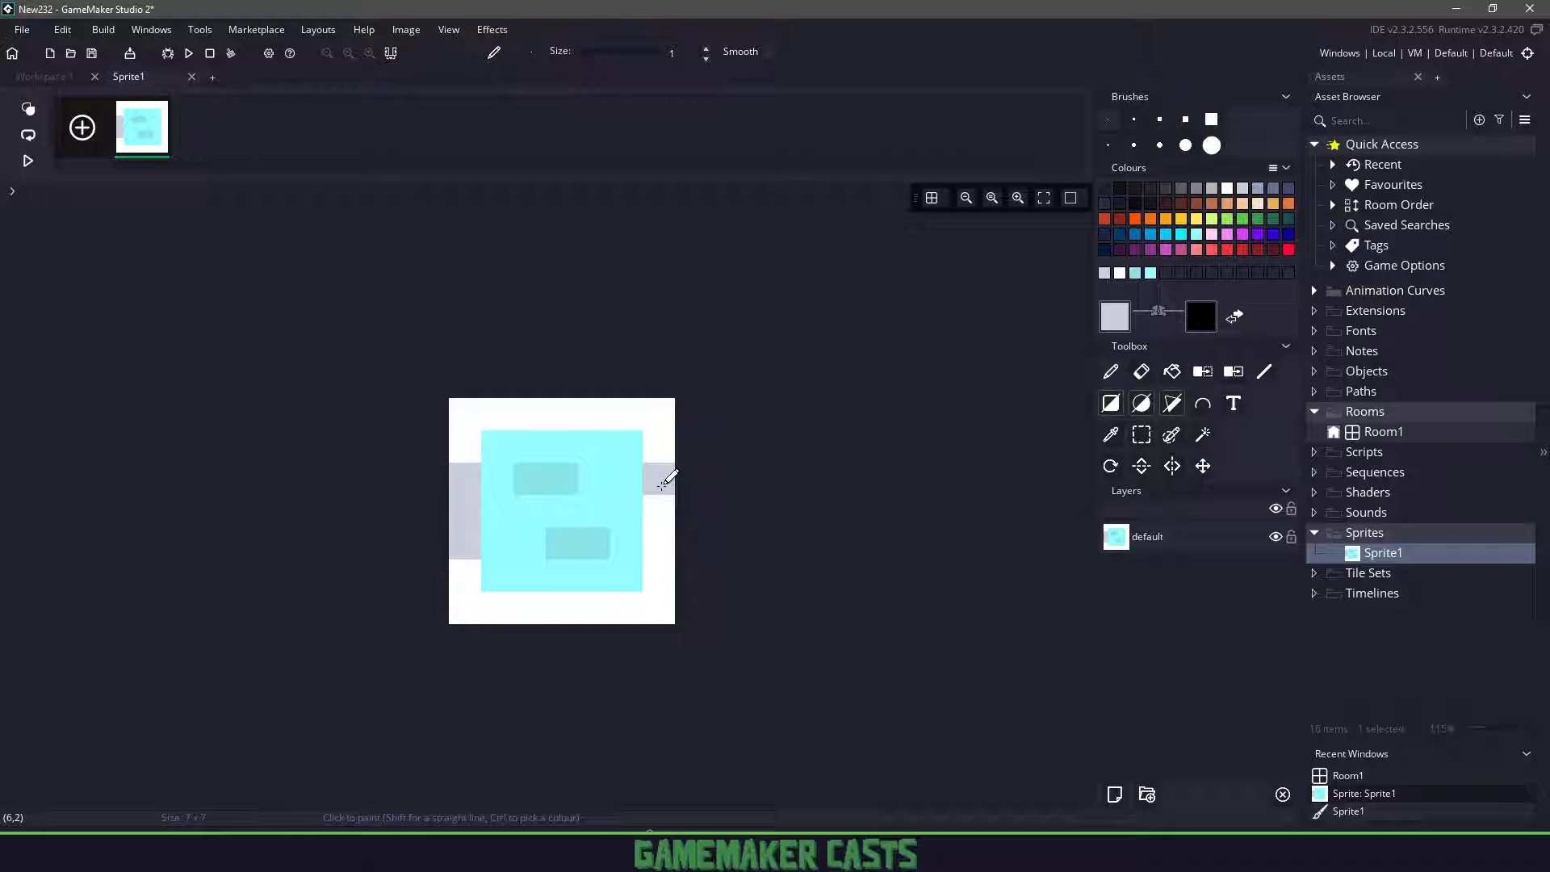
left_click_drag(656, 511, 648, 536)
left_click_drag(530, 414, 595, 412)
left_click_drag(530, 608, 585, 602)
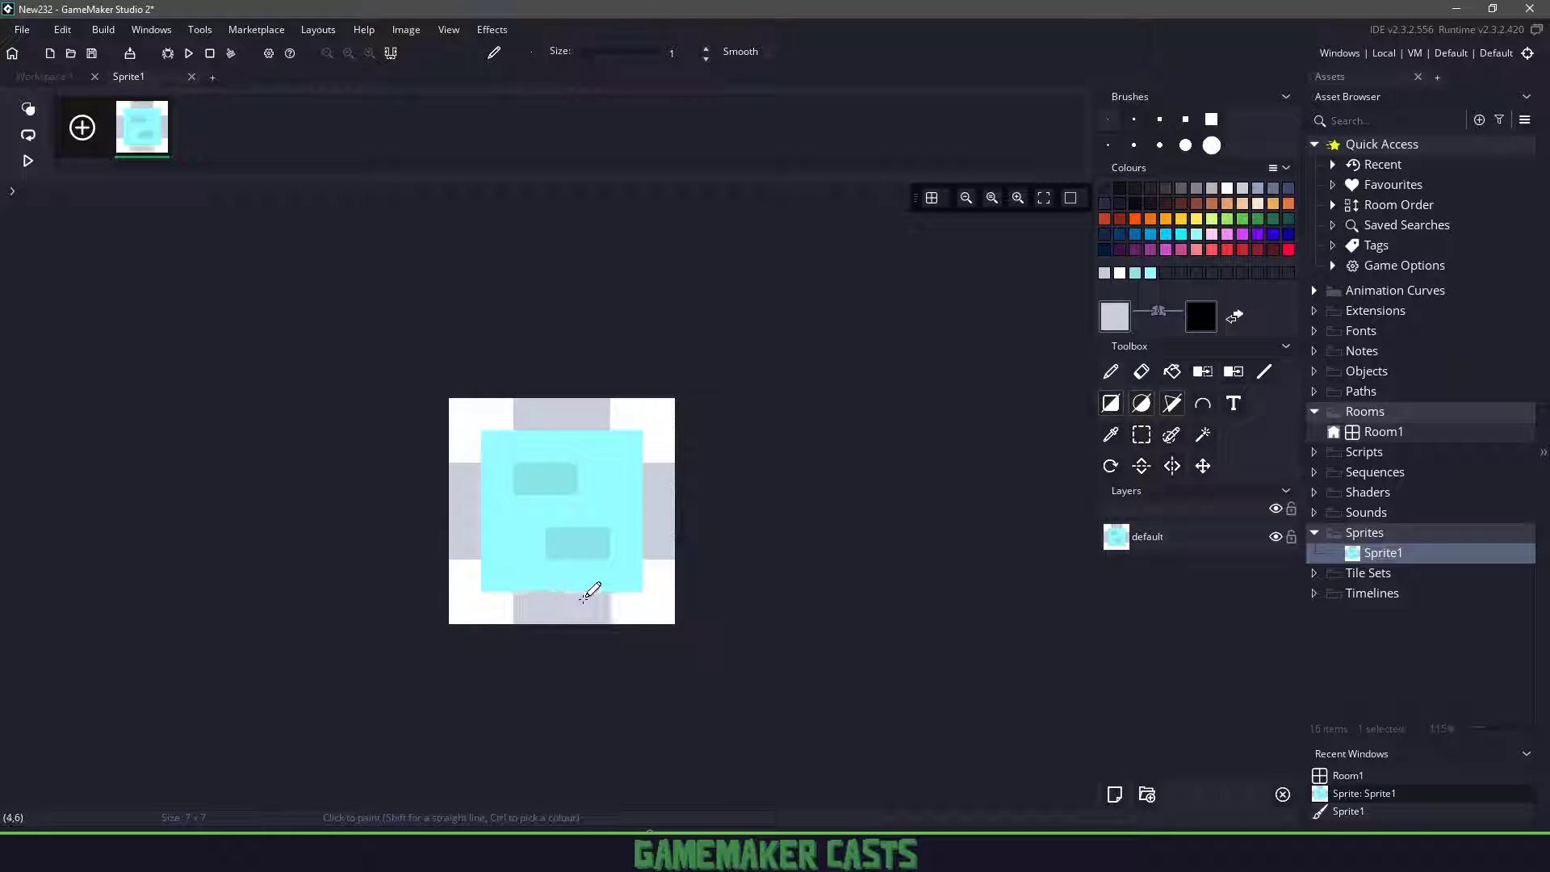
Set the Centre slice's tile mode to Repeat
middle_click(158, 81)
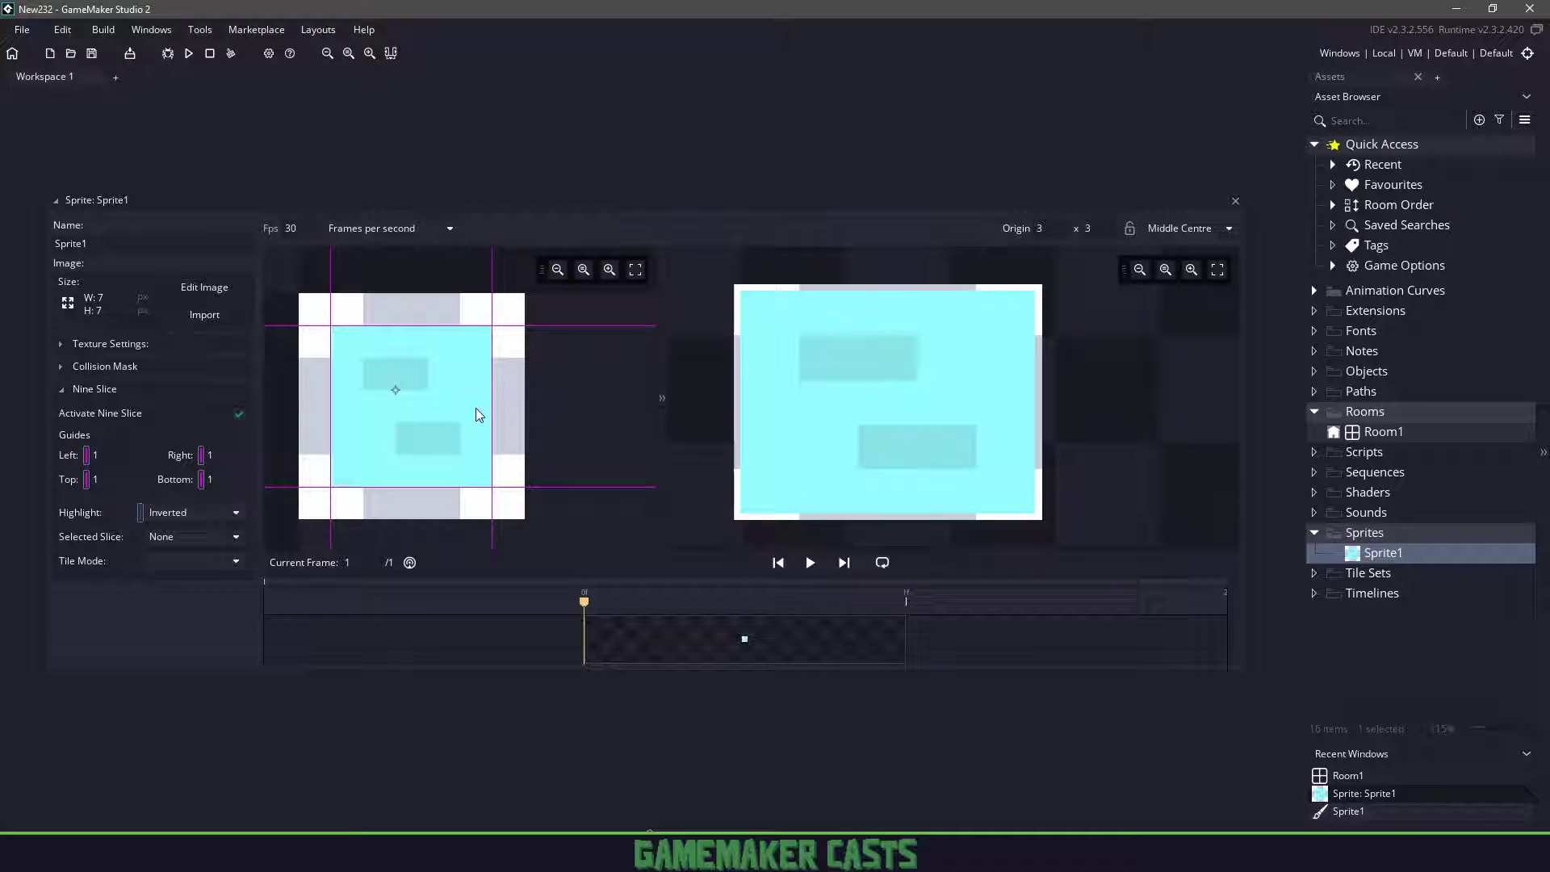
left_click(448, 506)
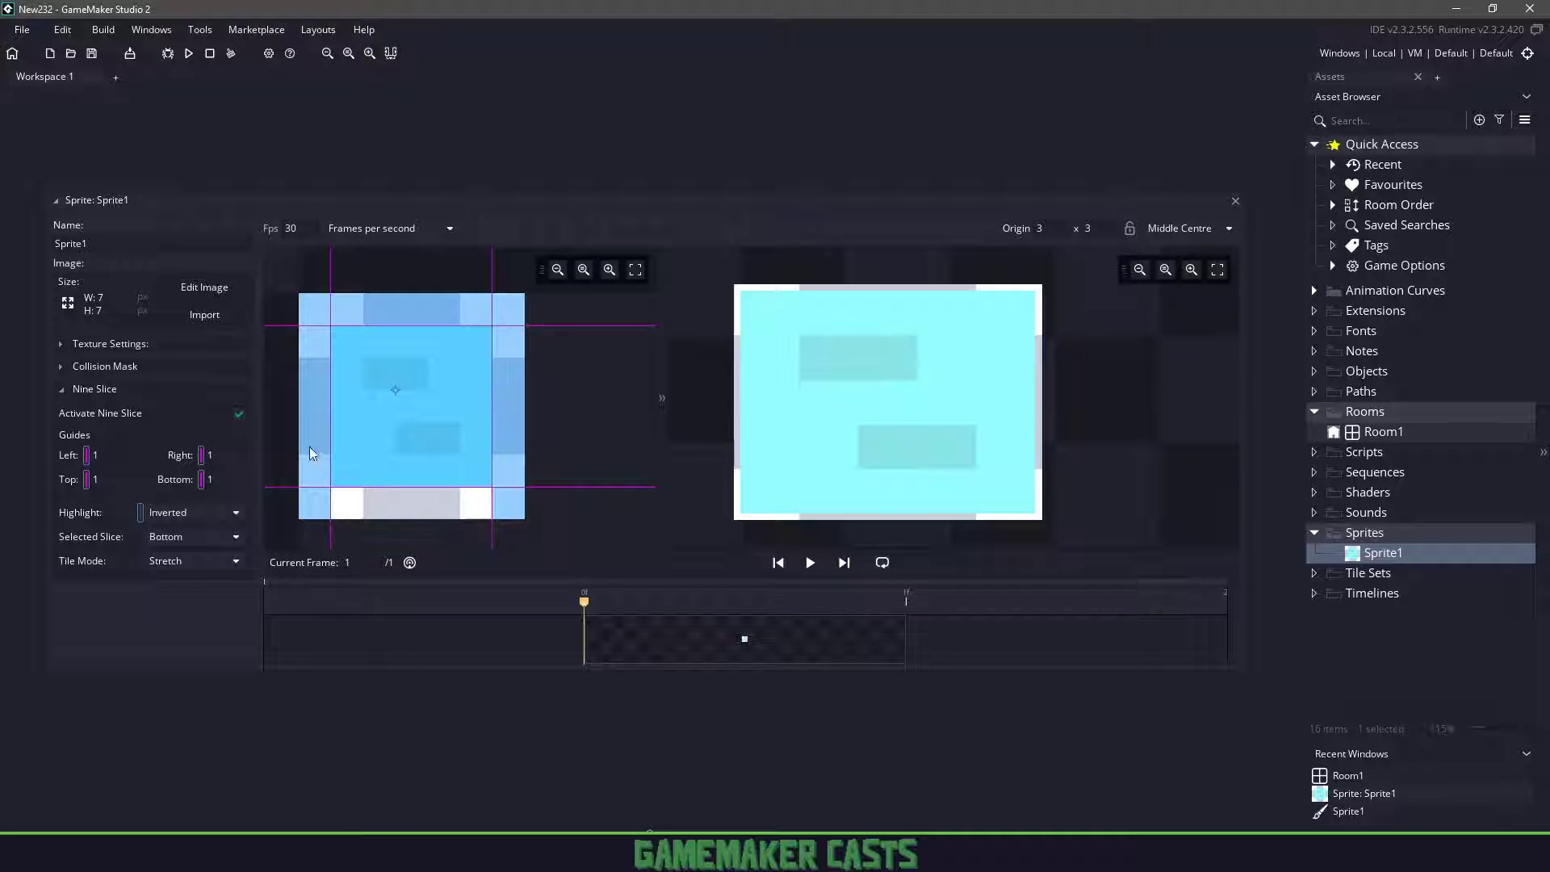
left_click(405, 400)
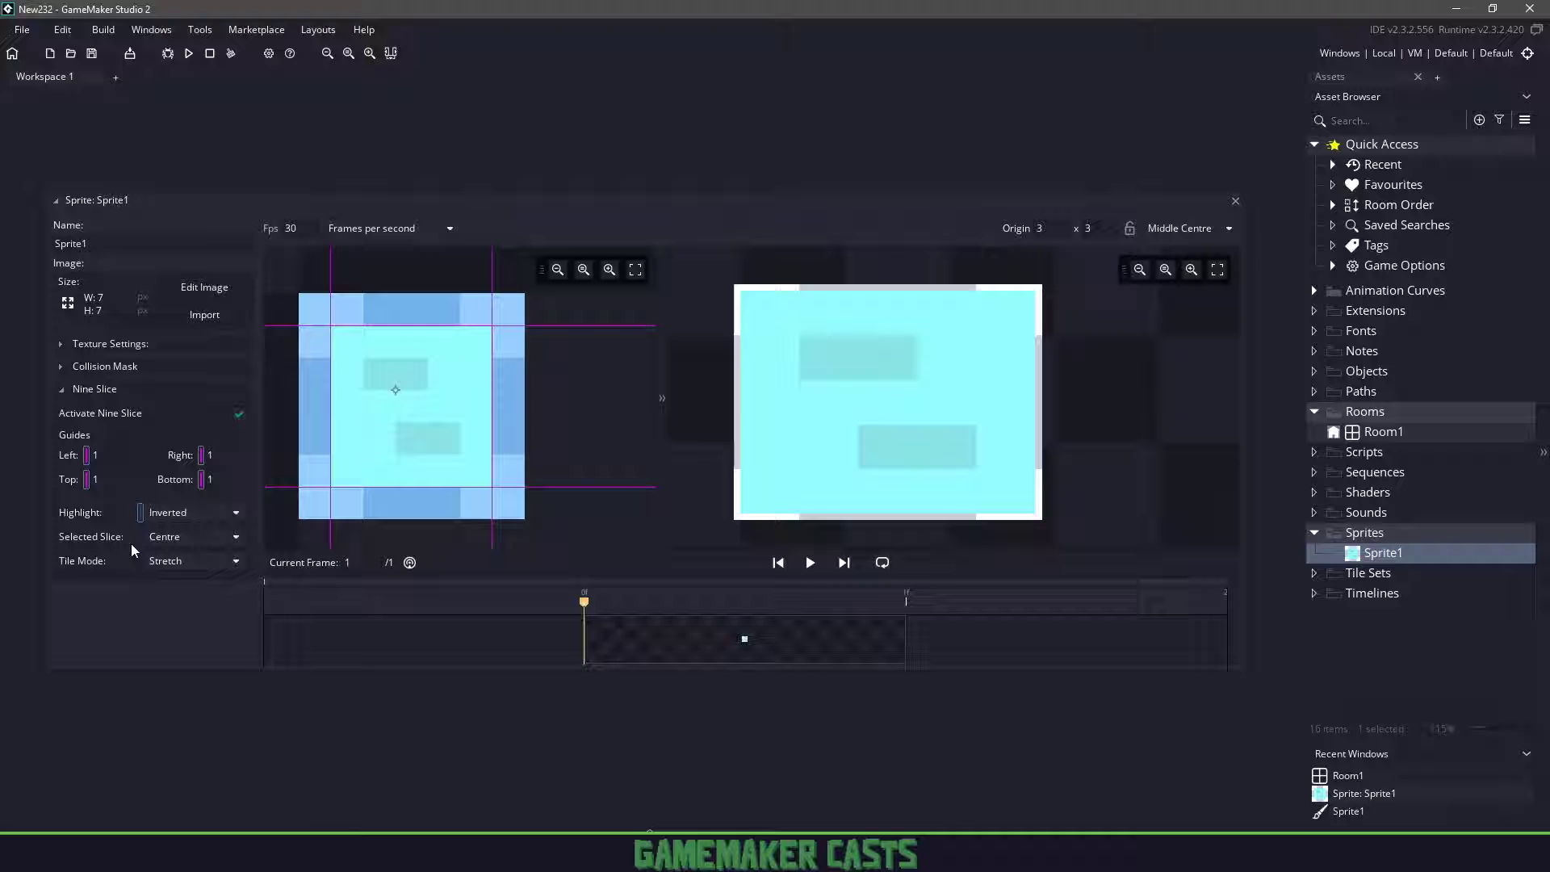
left_click(208, 537)
left_click(189, 535)
left_click(225, 562)
left_click(178, 596)
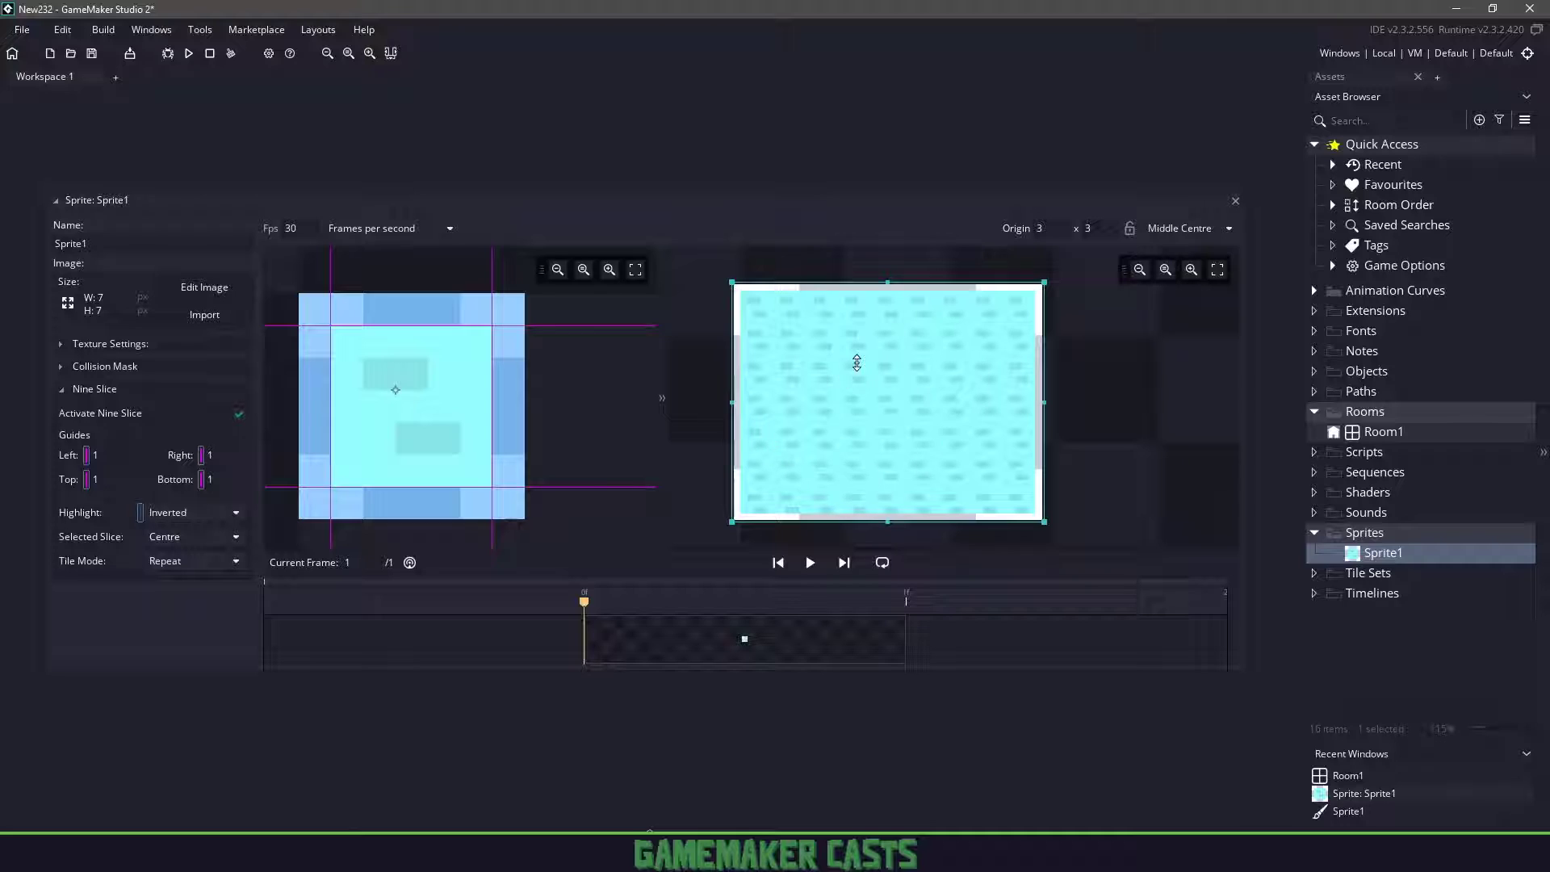
Set the Left and Bottom edge slices' tile mode to Repeat
left_click(515, 395)
left_click(410, 517)
left_click(304, 418)
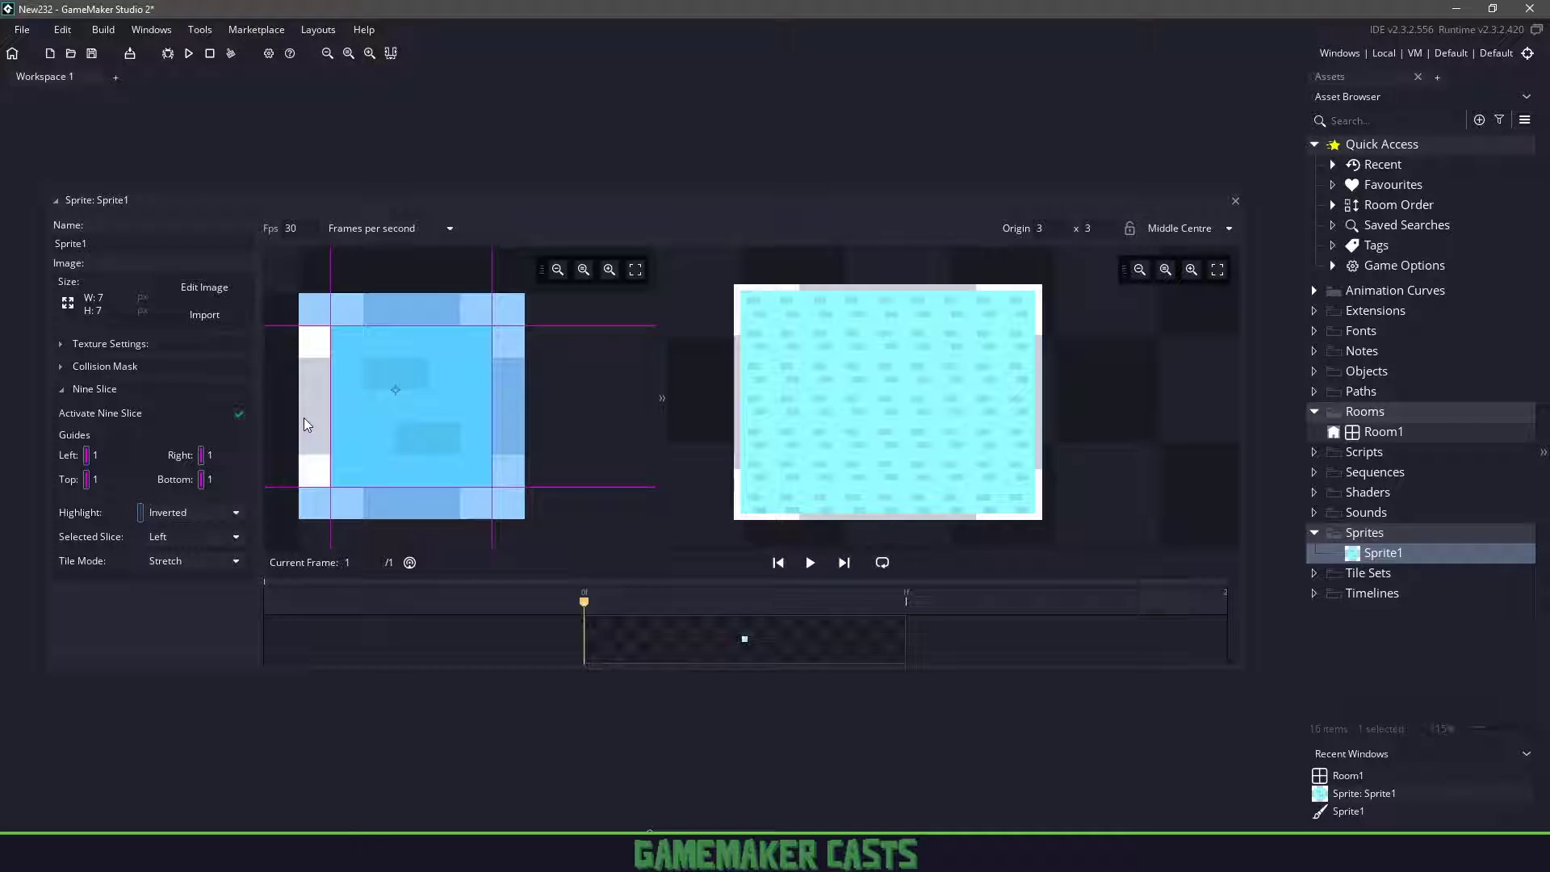
left_click(216, 558)
left_click(170, 598)
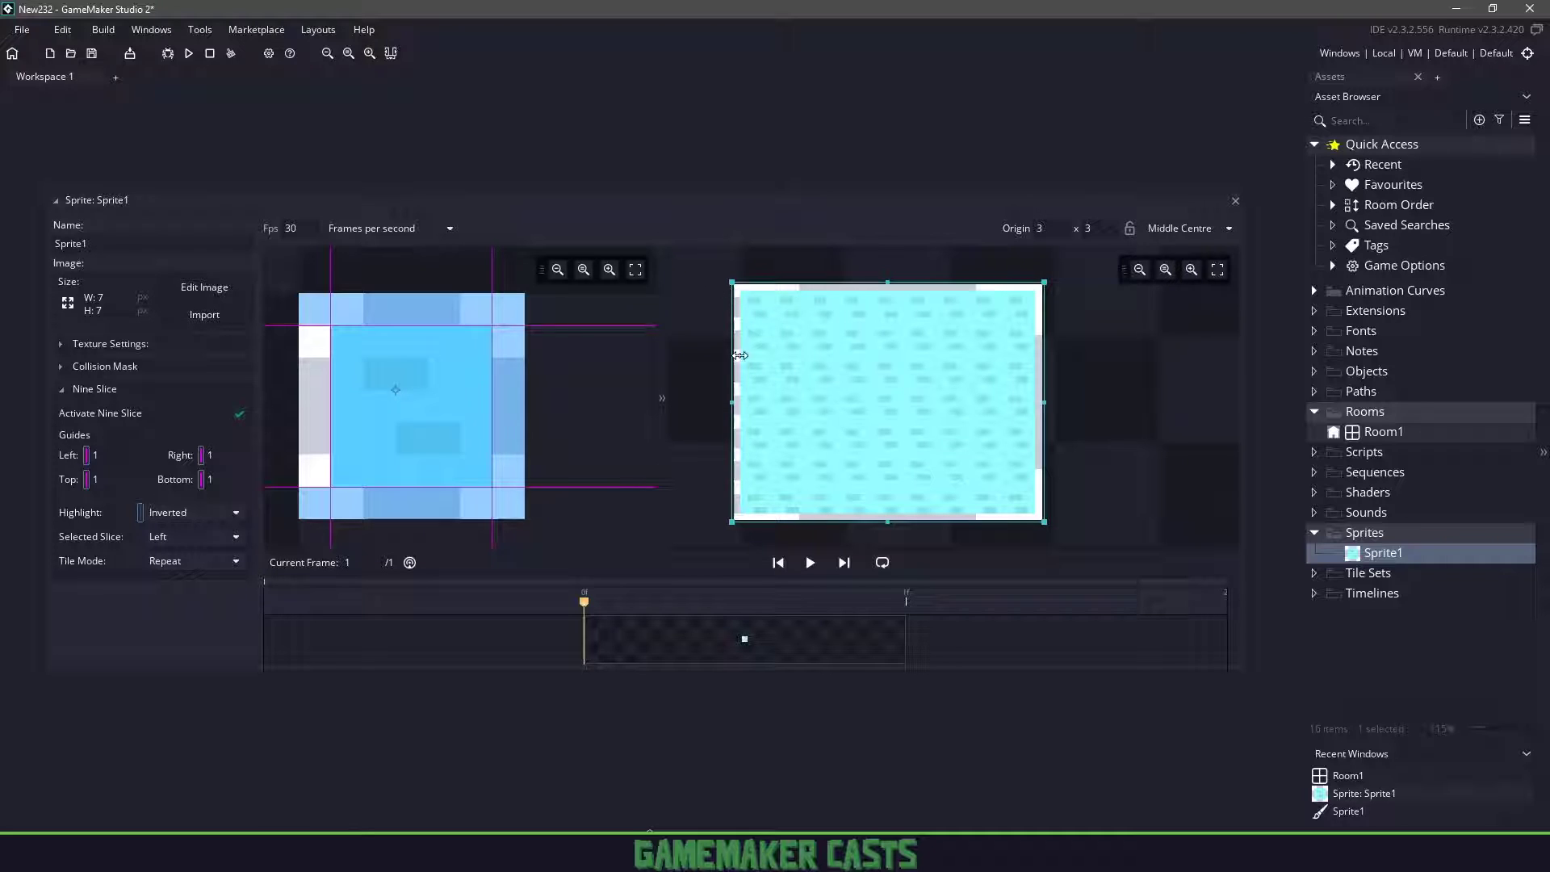
left_click(483, 502)
left_click(189, 560)
left_click(178, 598)
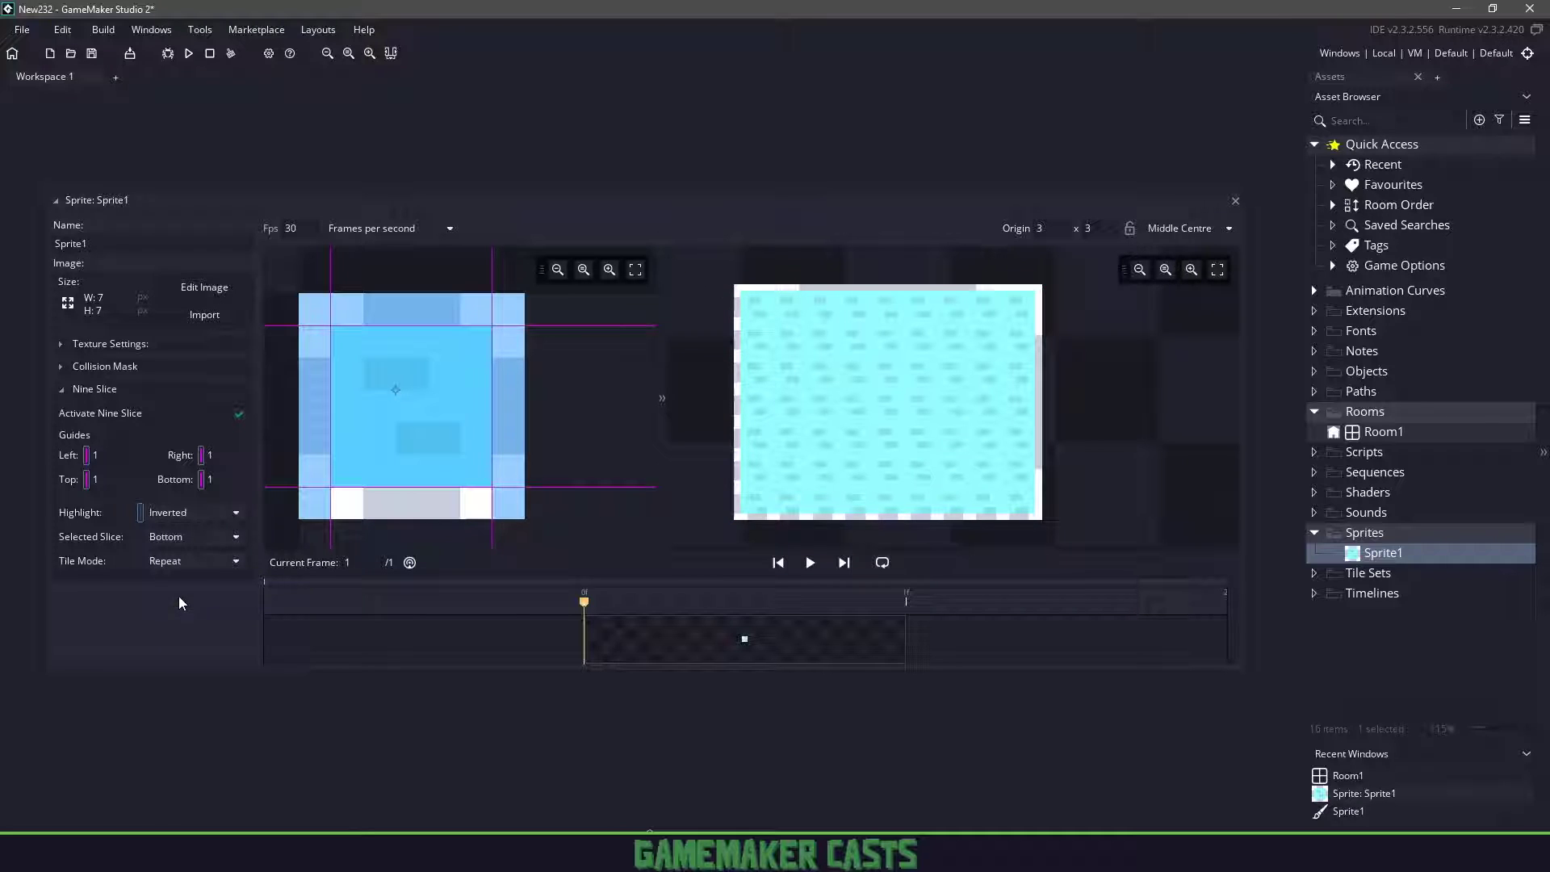
Set the Right and Top slices to Repeat and resize the preview to check tiling
left_click(505, 453)
left_click(226, 561)
left_click(201, 594)
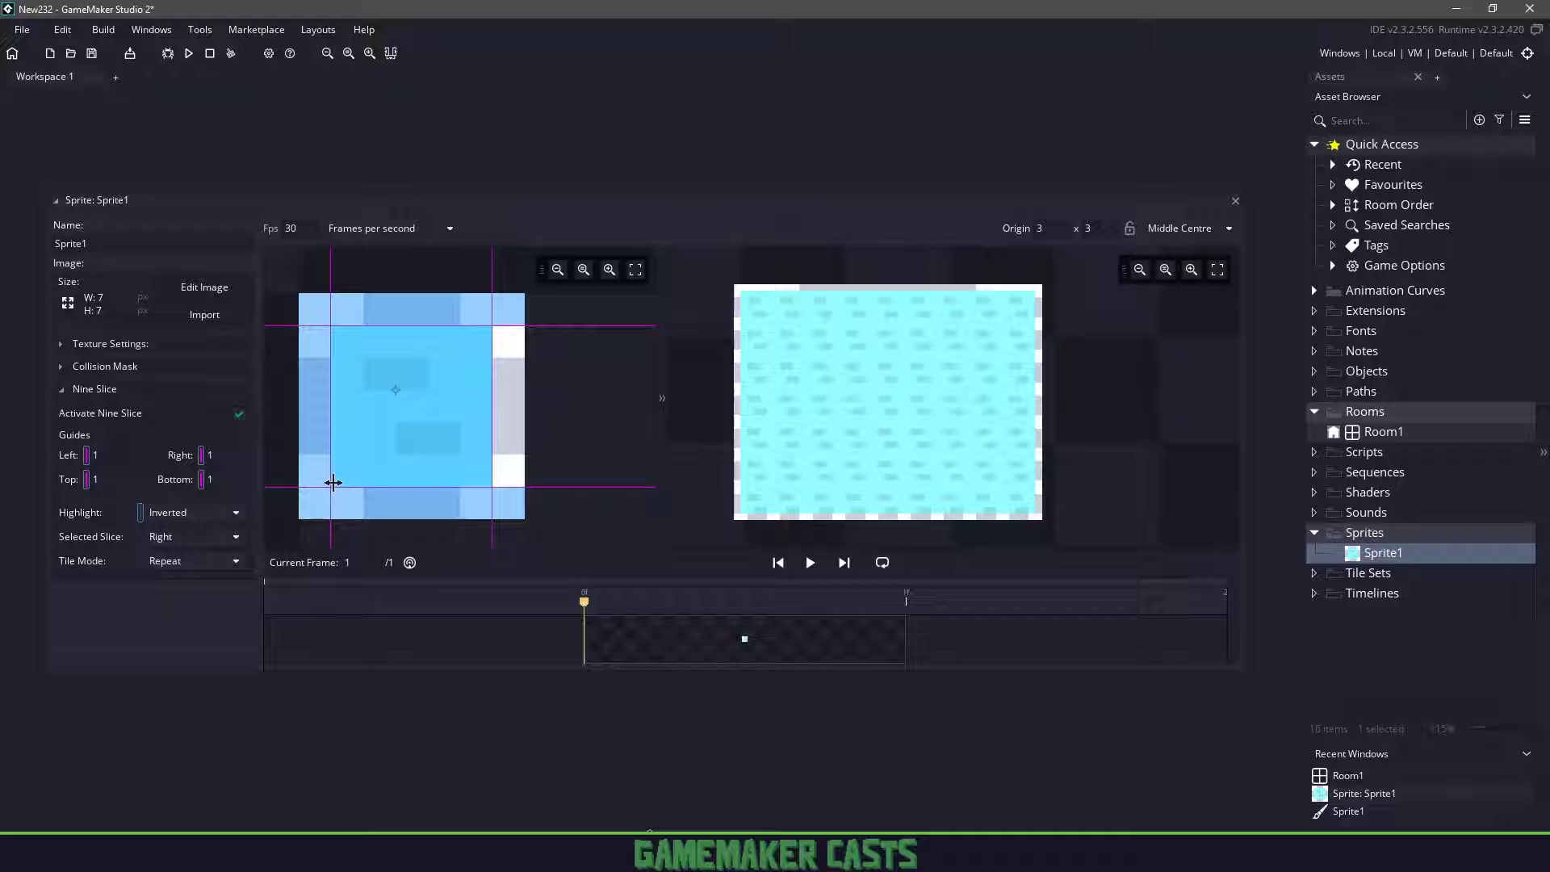
left_click(434, 307)
left_click(200, 558)
left_click(181, 596)
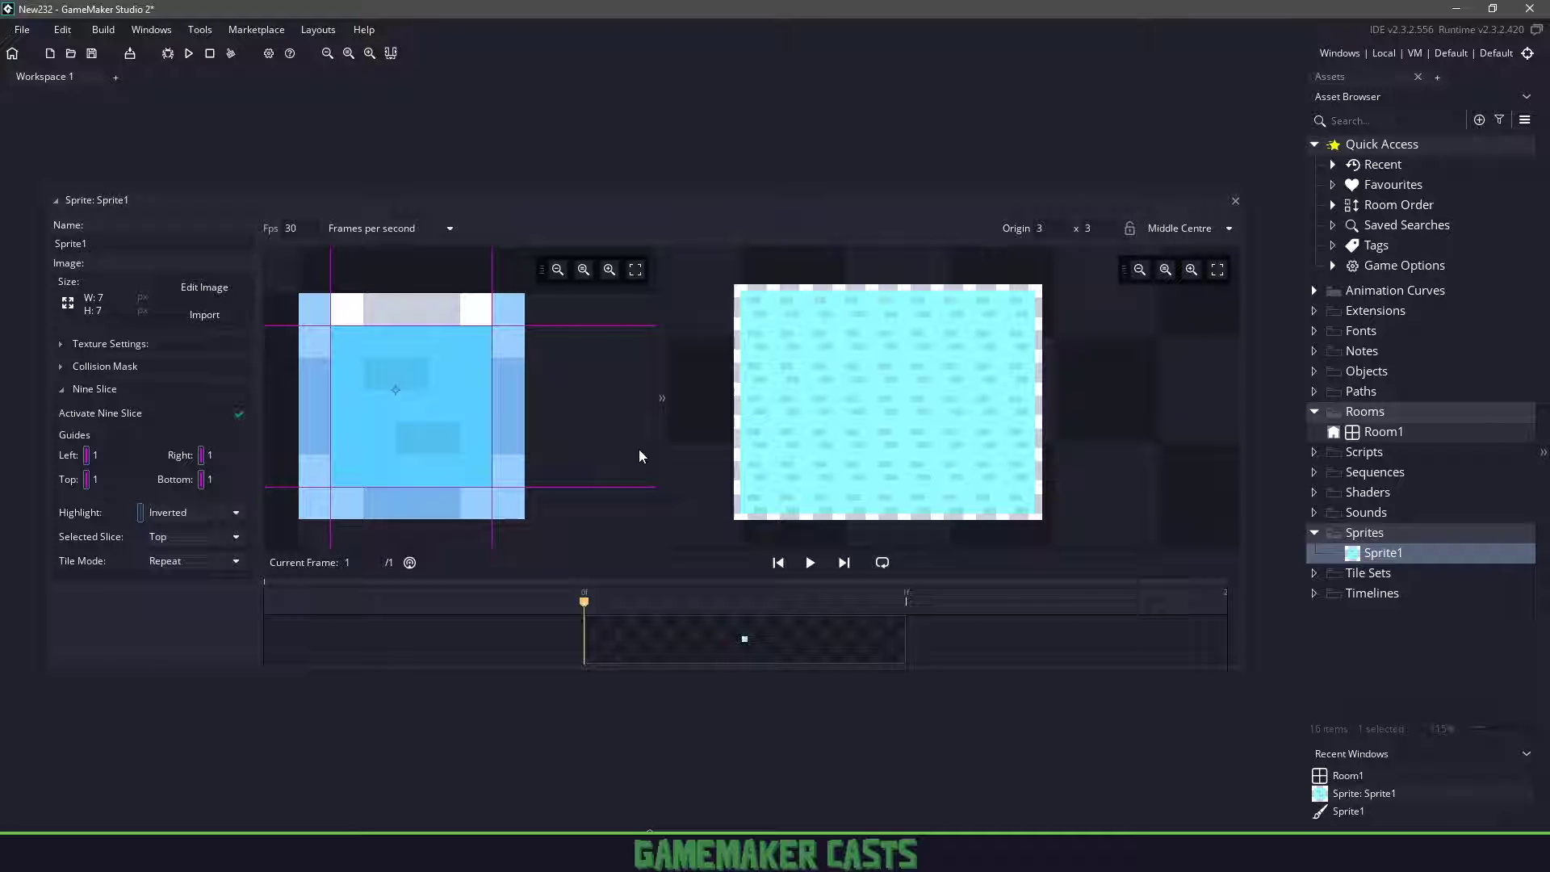
mouse_move(815, 368)
left_mouse_down()
mouse_move(844, 382)
mouse_move(830, 368)
left_mouse_up()
left_click_drag(782, 308, 780, 300)
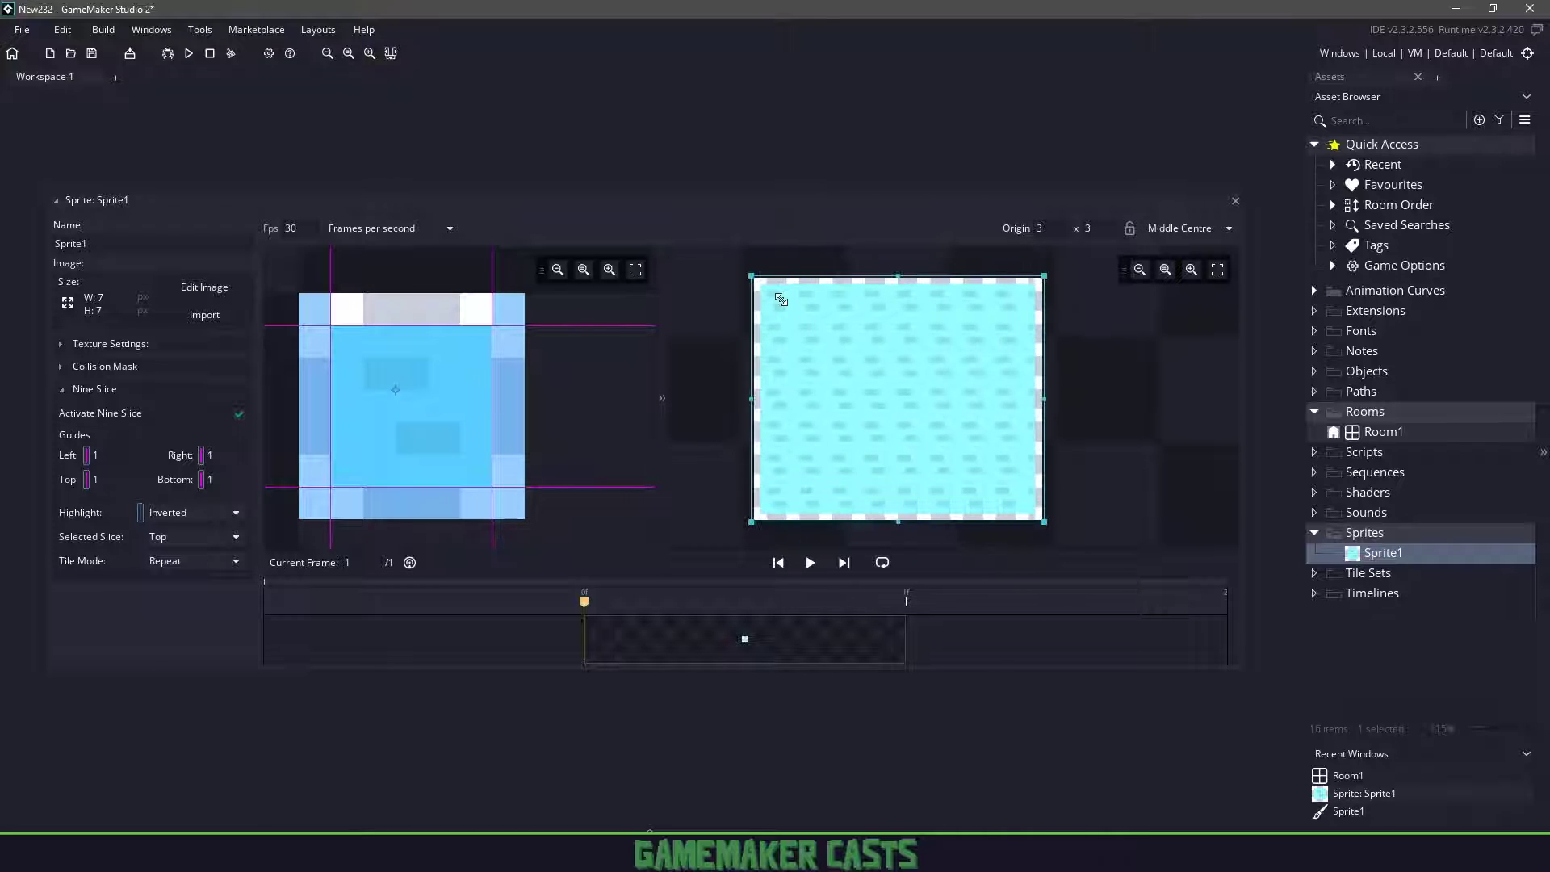
Add an Assets_1 layer to Room1, place Sprite1 on it and stretch it much taller
double_click(1384, 431)
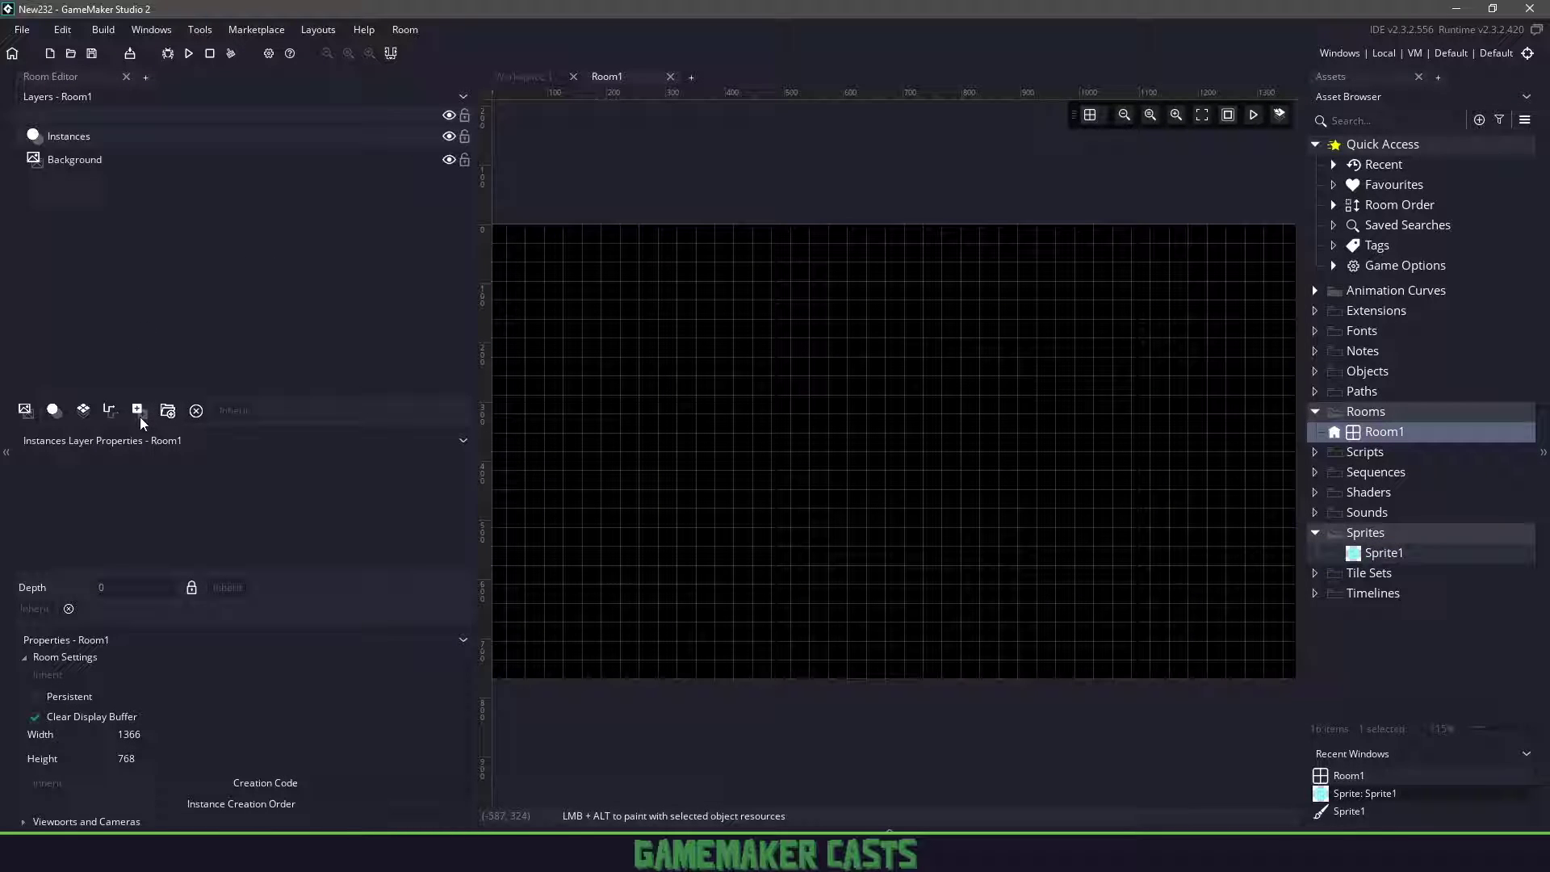
left_click(139, 416)
left_click(1384, 552)
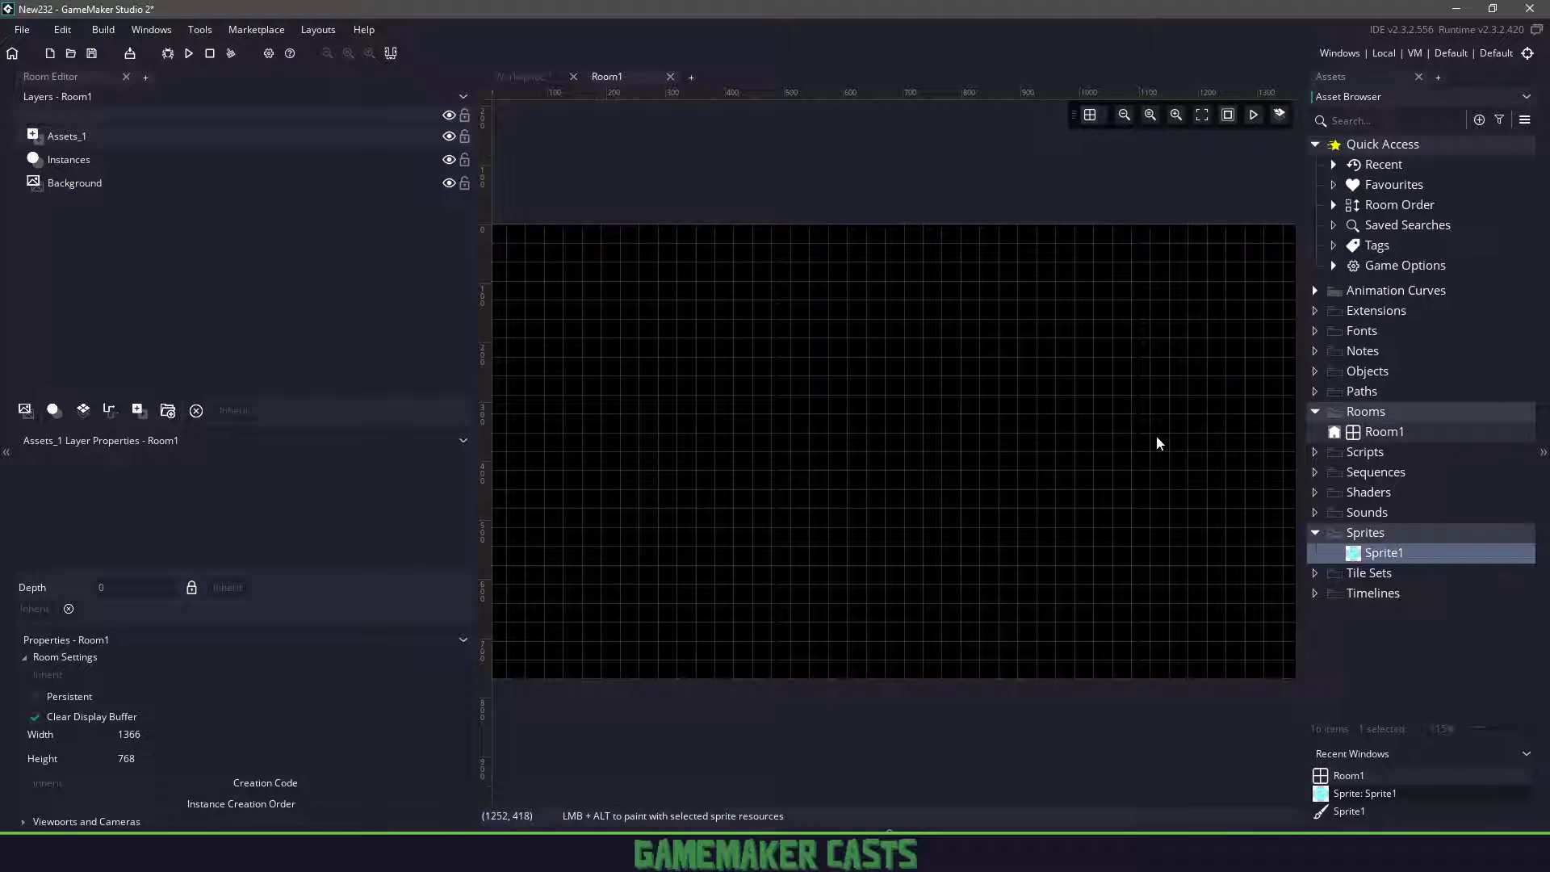
scroll(653, 292, "up", 8, "ctrl")
left_click_drag(654, 292, 1193, 323)
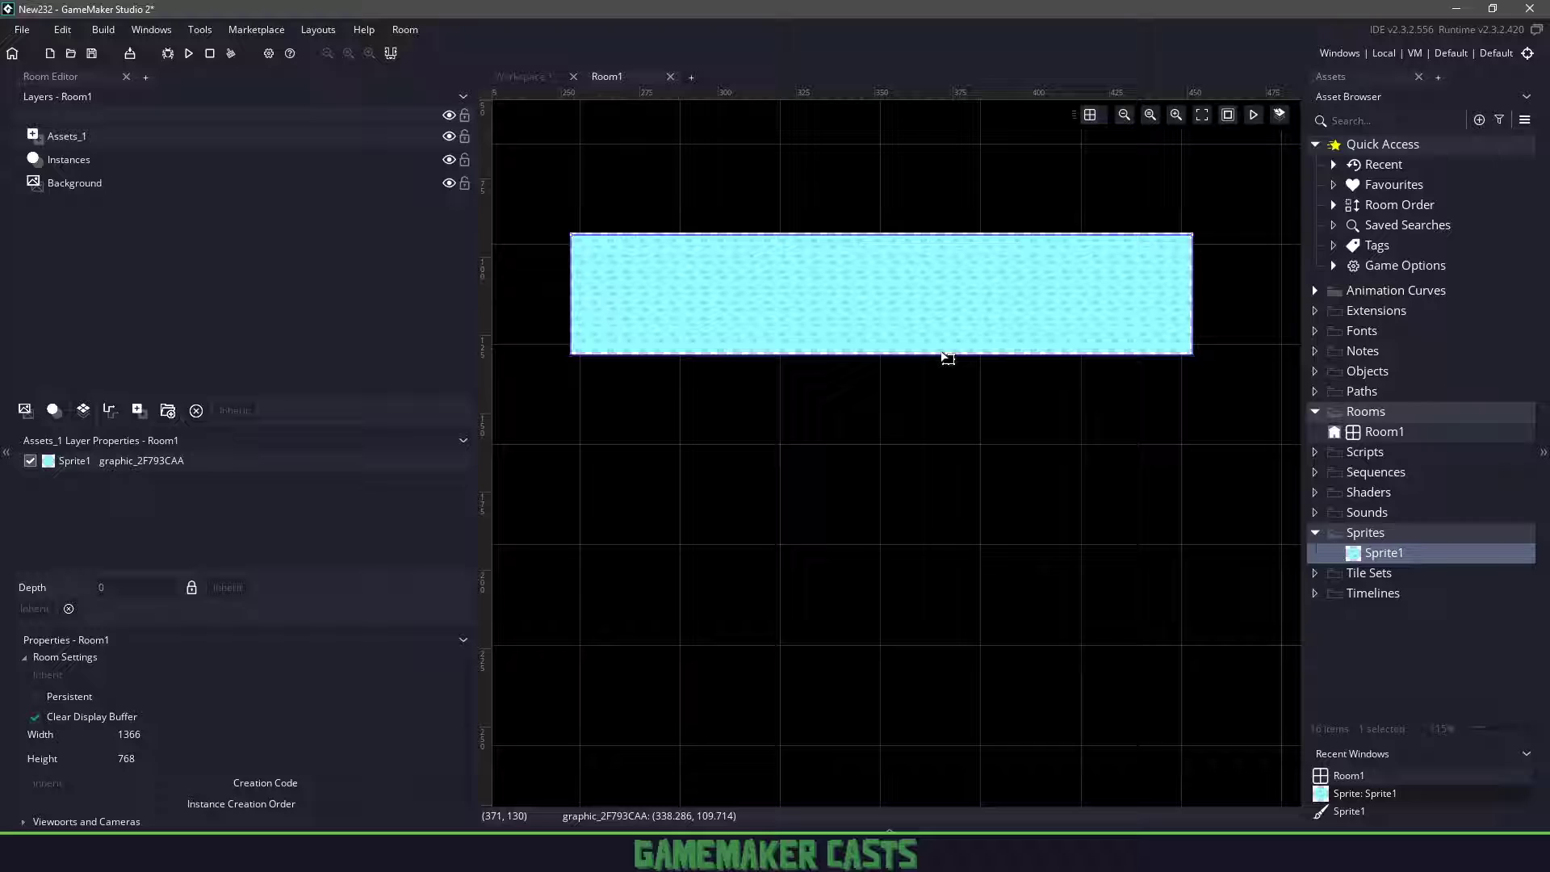
left_click_drag(940, 360, 952, 652)
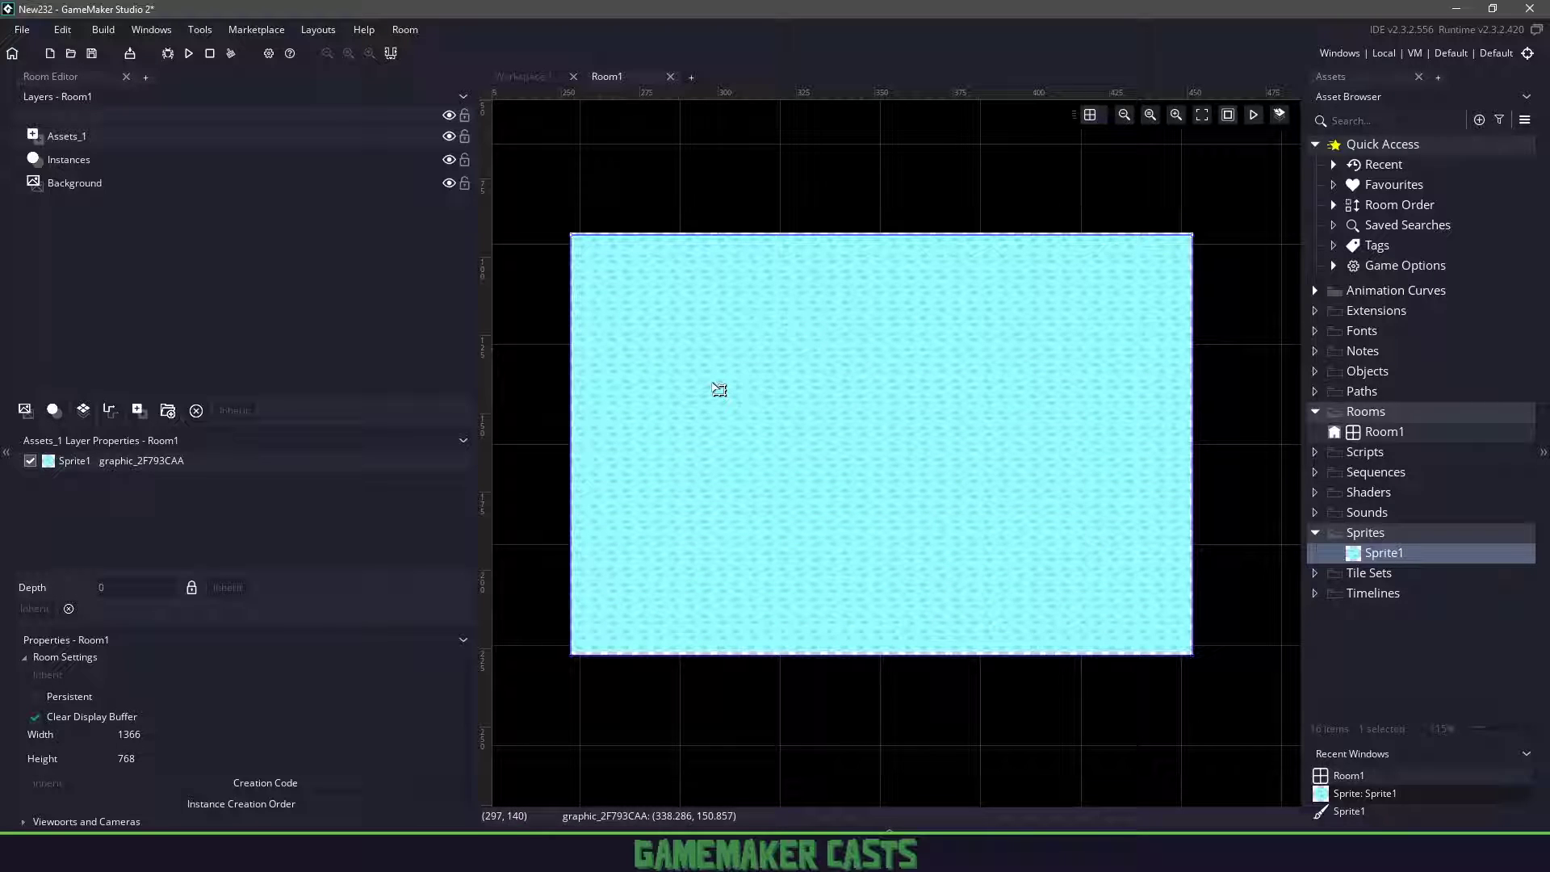
left_click(1382, 377)
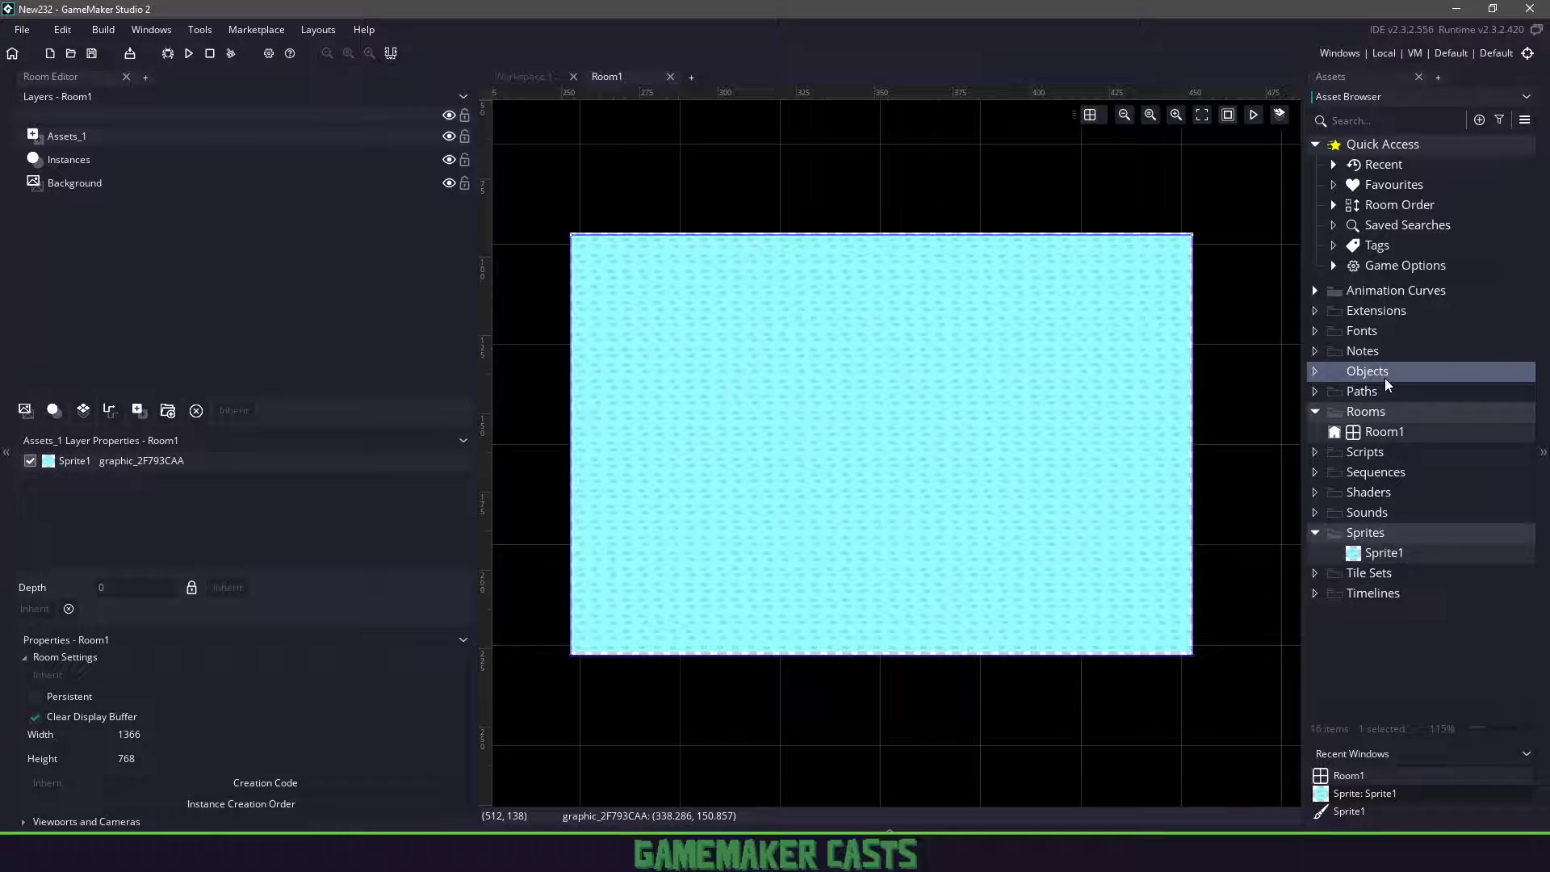
Create Object1 with Sprite1 and place an instance on Room1's Instances layer
key("alt+o")
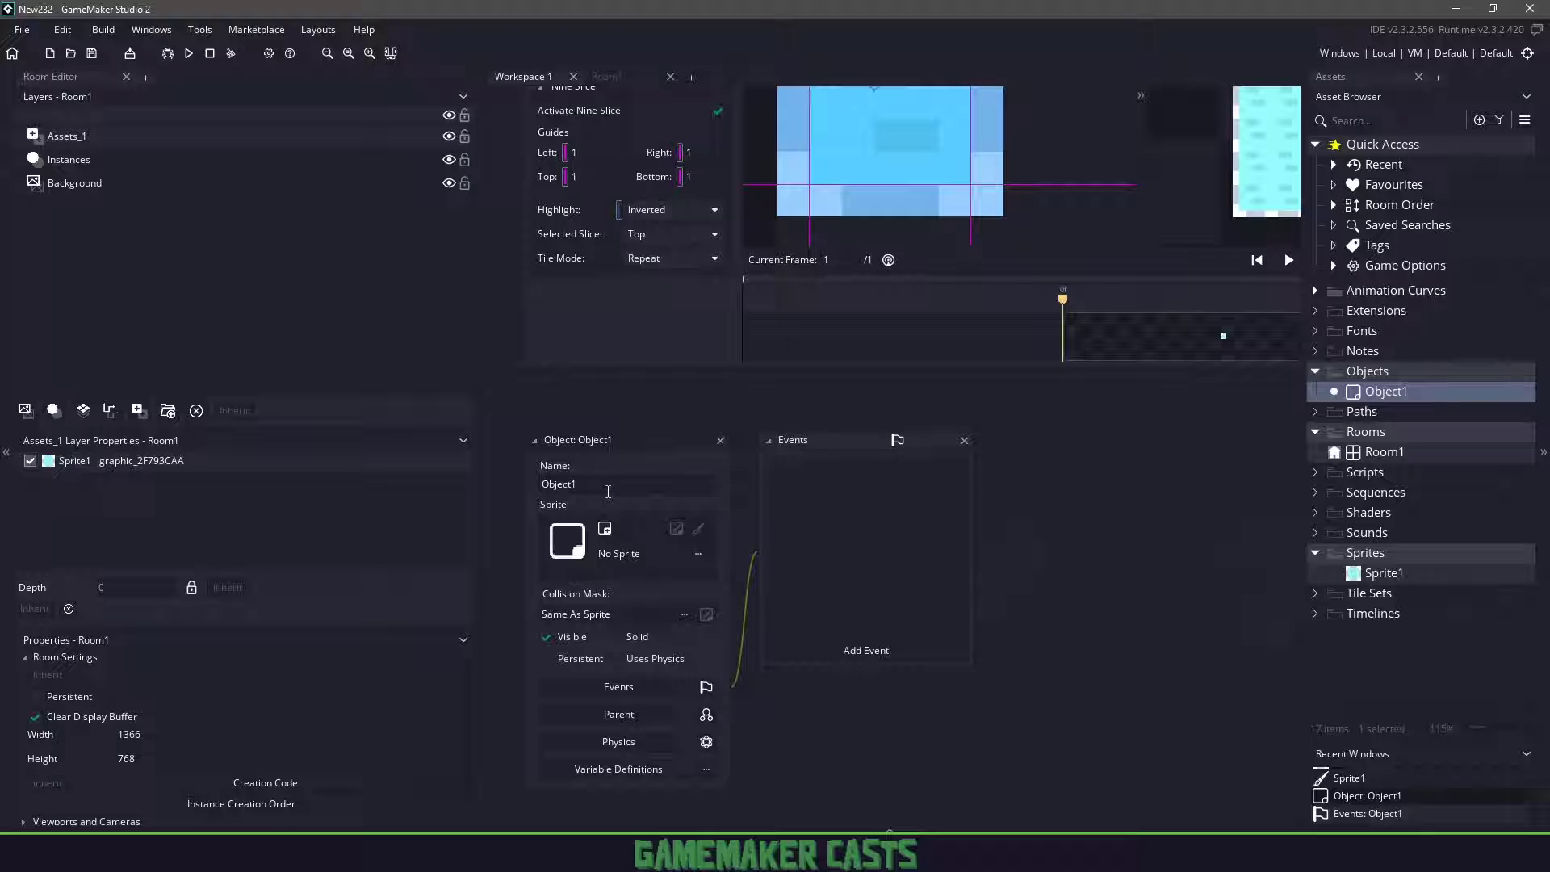
left_click_drag(1385, 573, 662, 544)
left_click(632, 80)
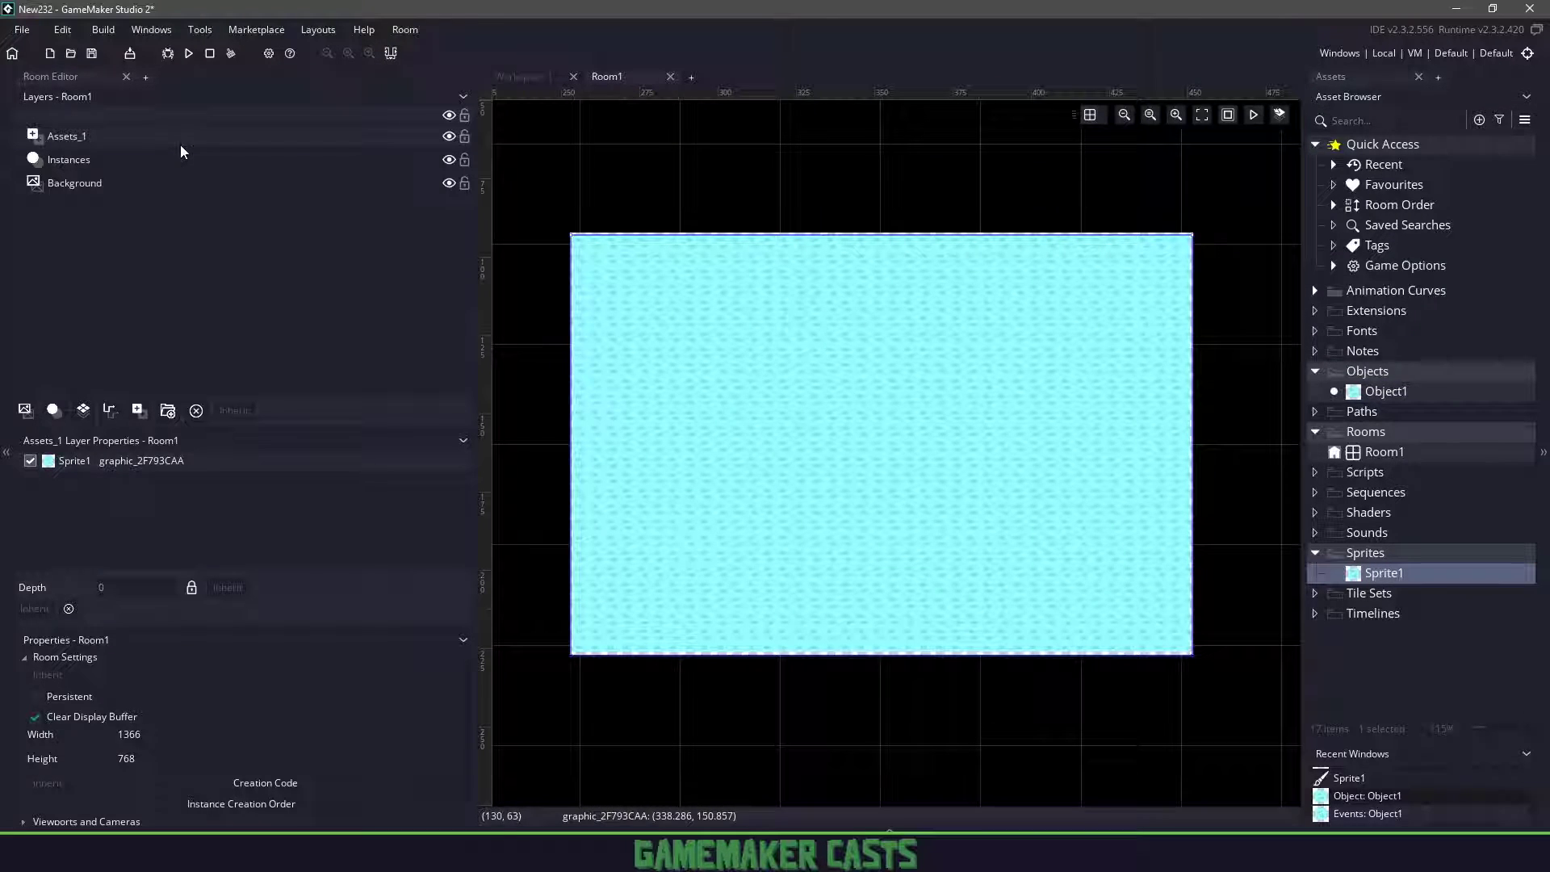
left_click(173, 159)
middle_click_drag(1260, 437, 614, 371)
left_click_drag(1377, 393, 1300, 747)
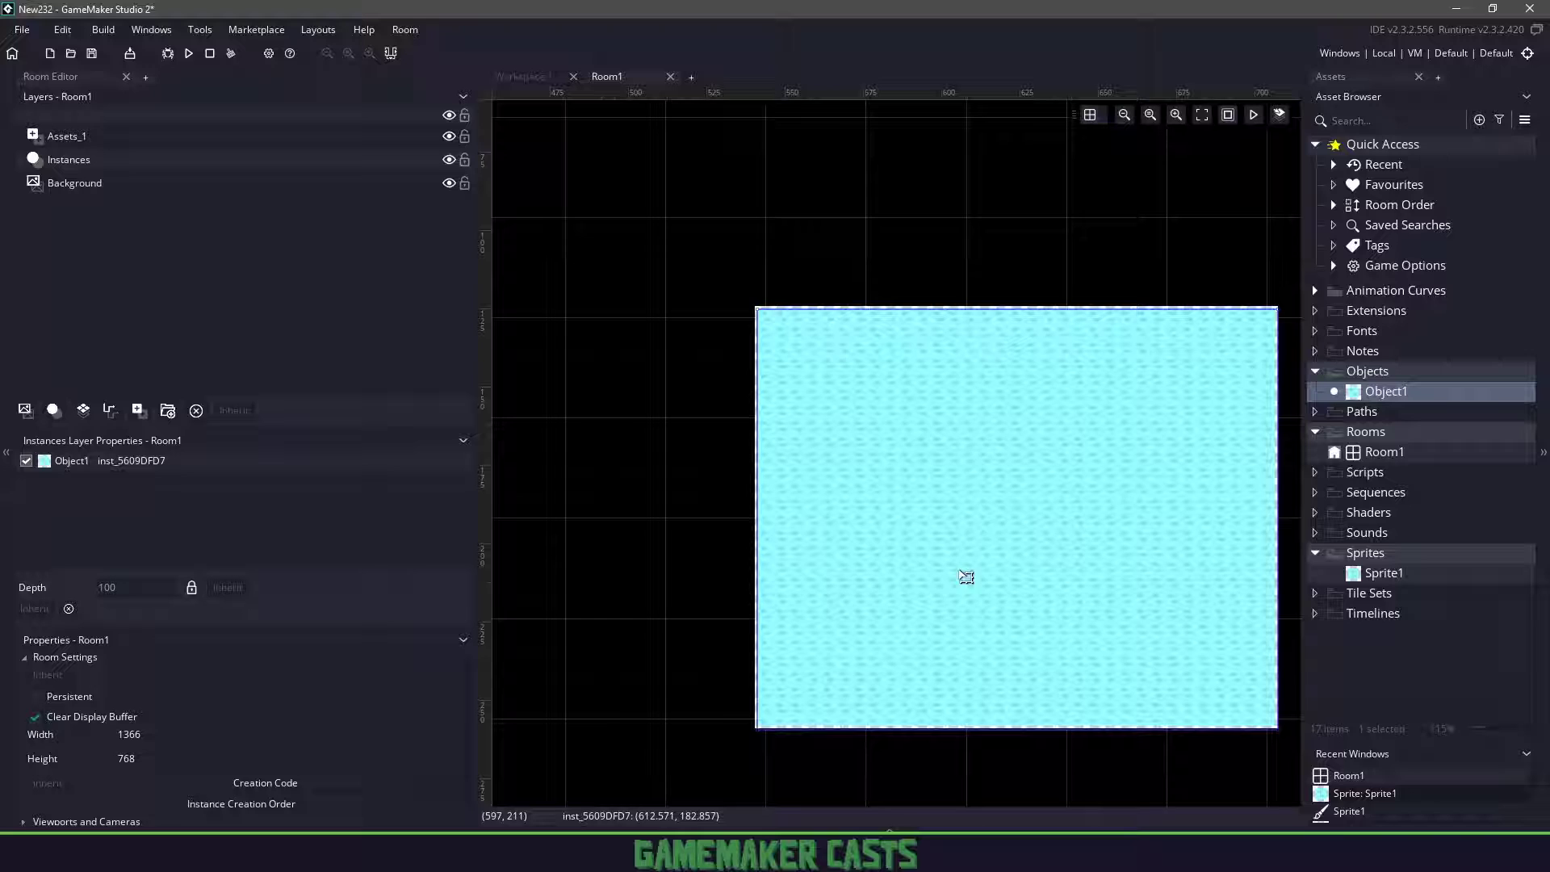
middle_click_drag(1035, 536, 878, 408)
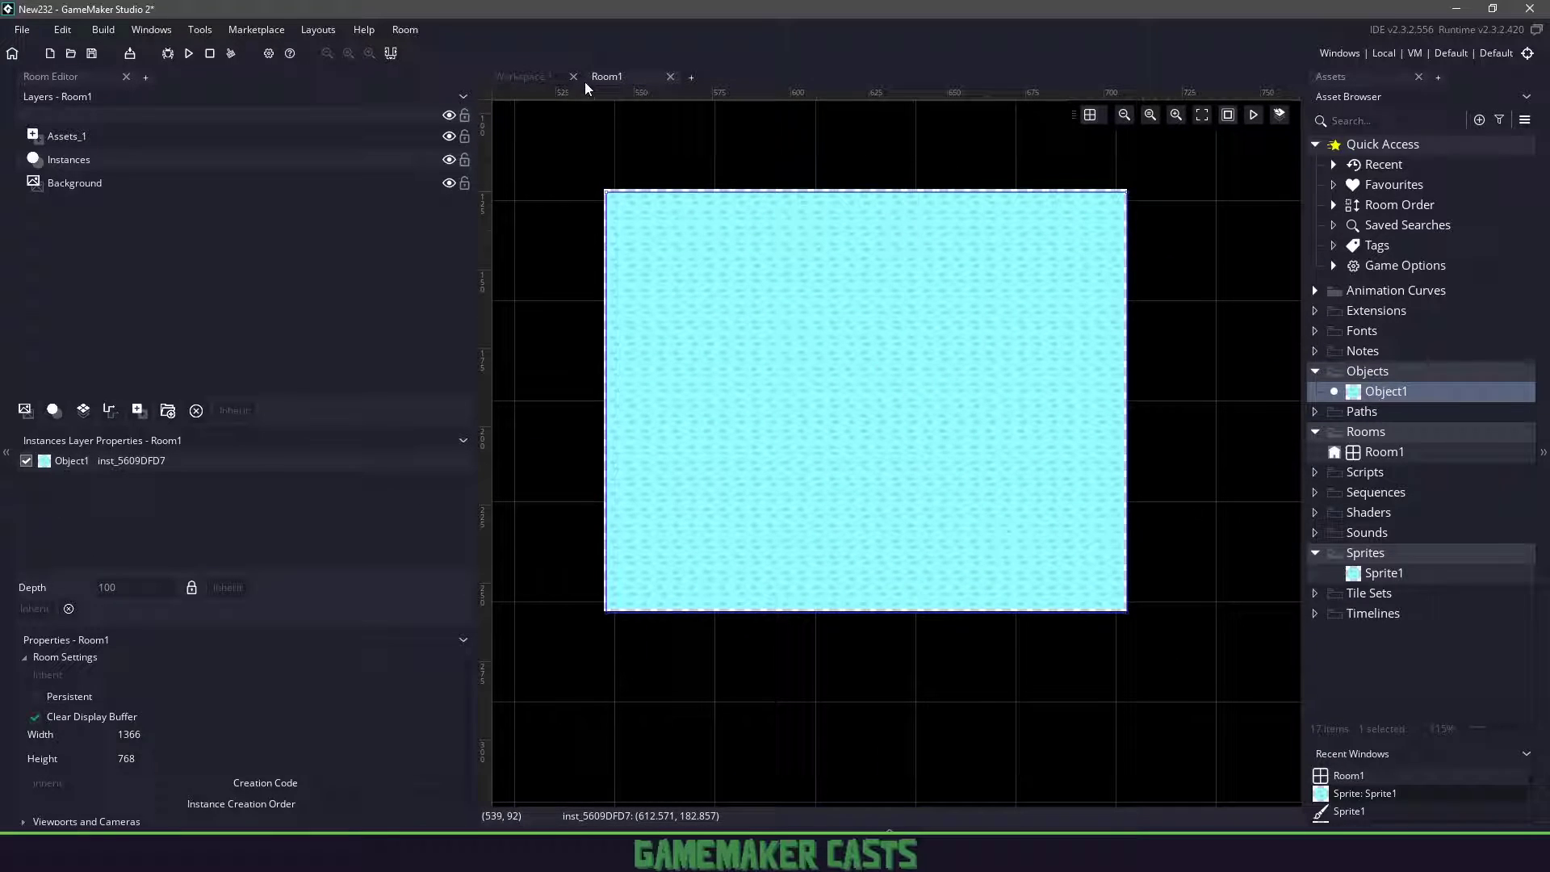
Switch between Sprite1's editor and Room1 to review the placed instance
double_click(1377, 575)
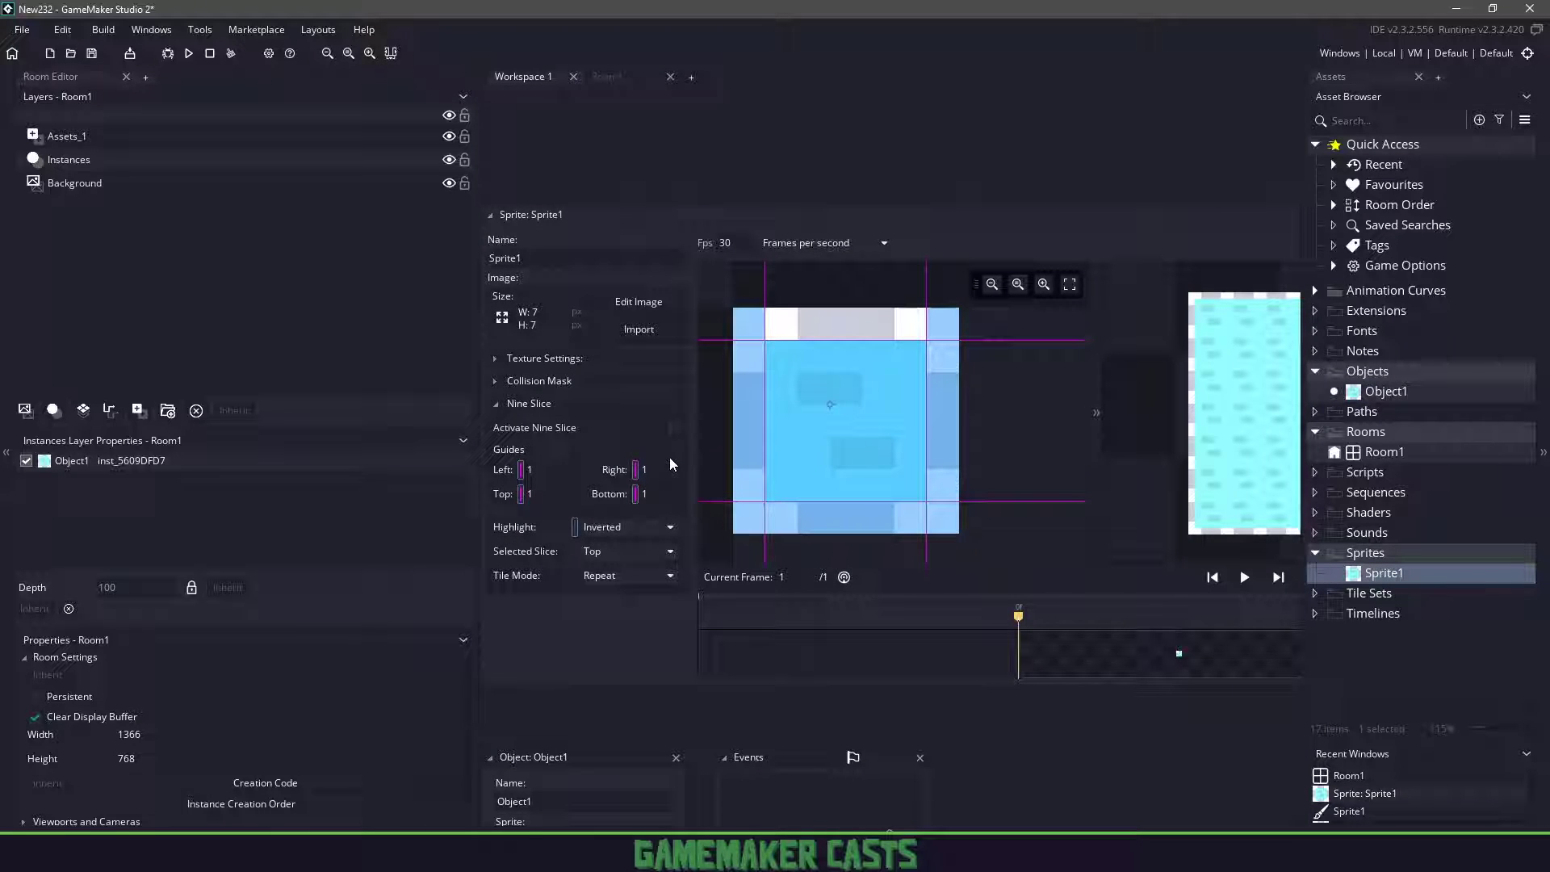
left_click(612, 77)
scroll(816, 378, "down", 5)
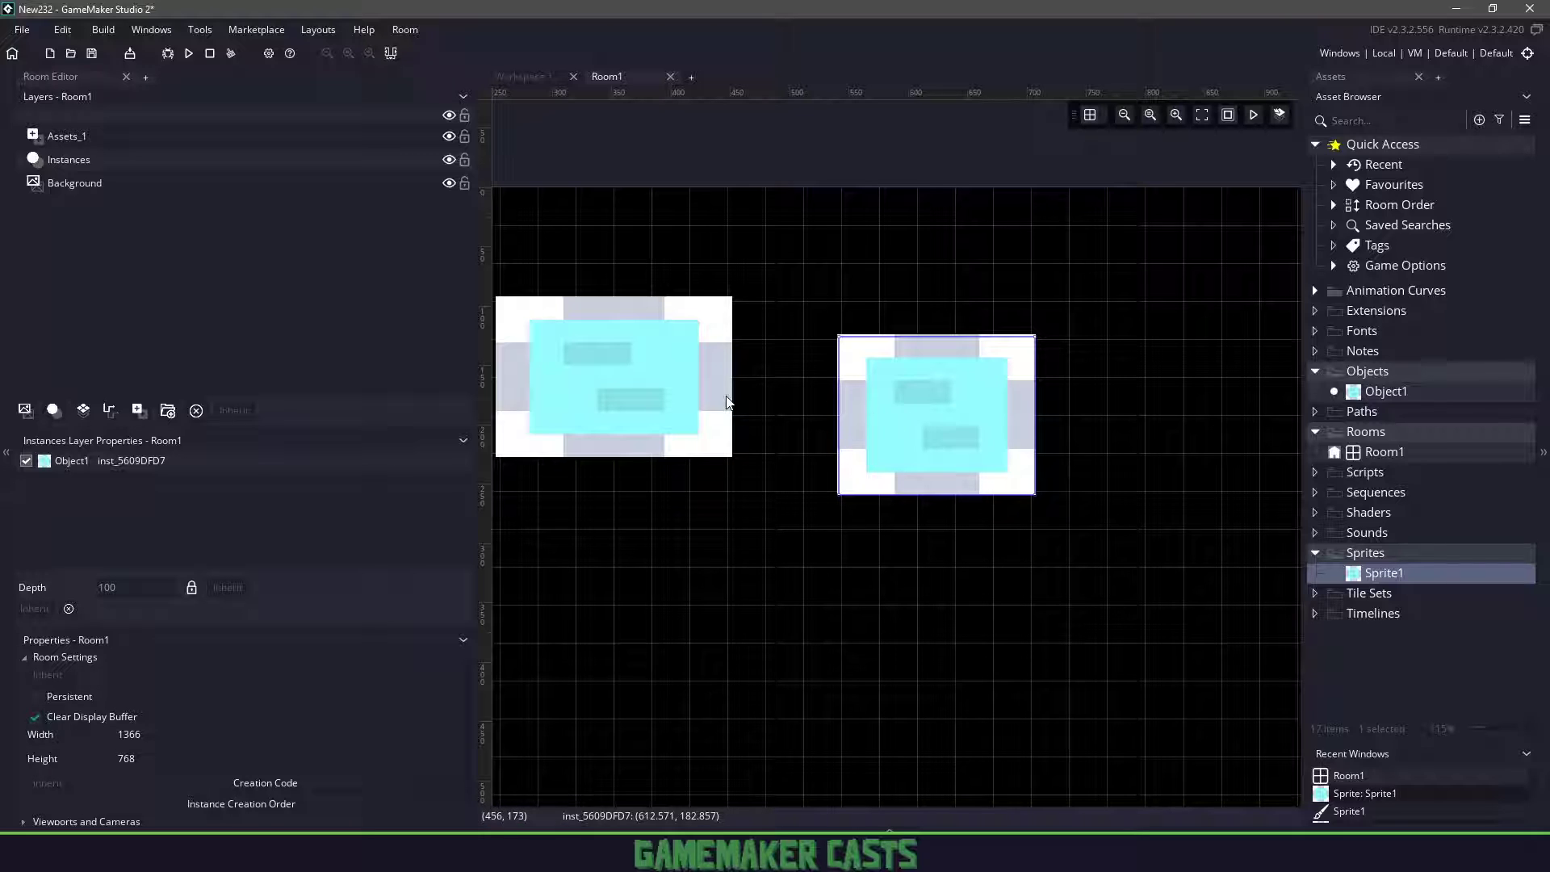
left_click(520, 76)
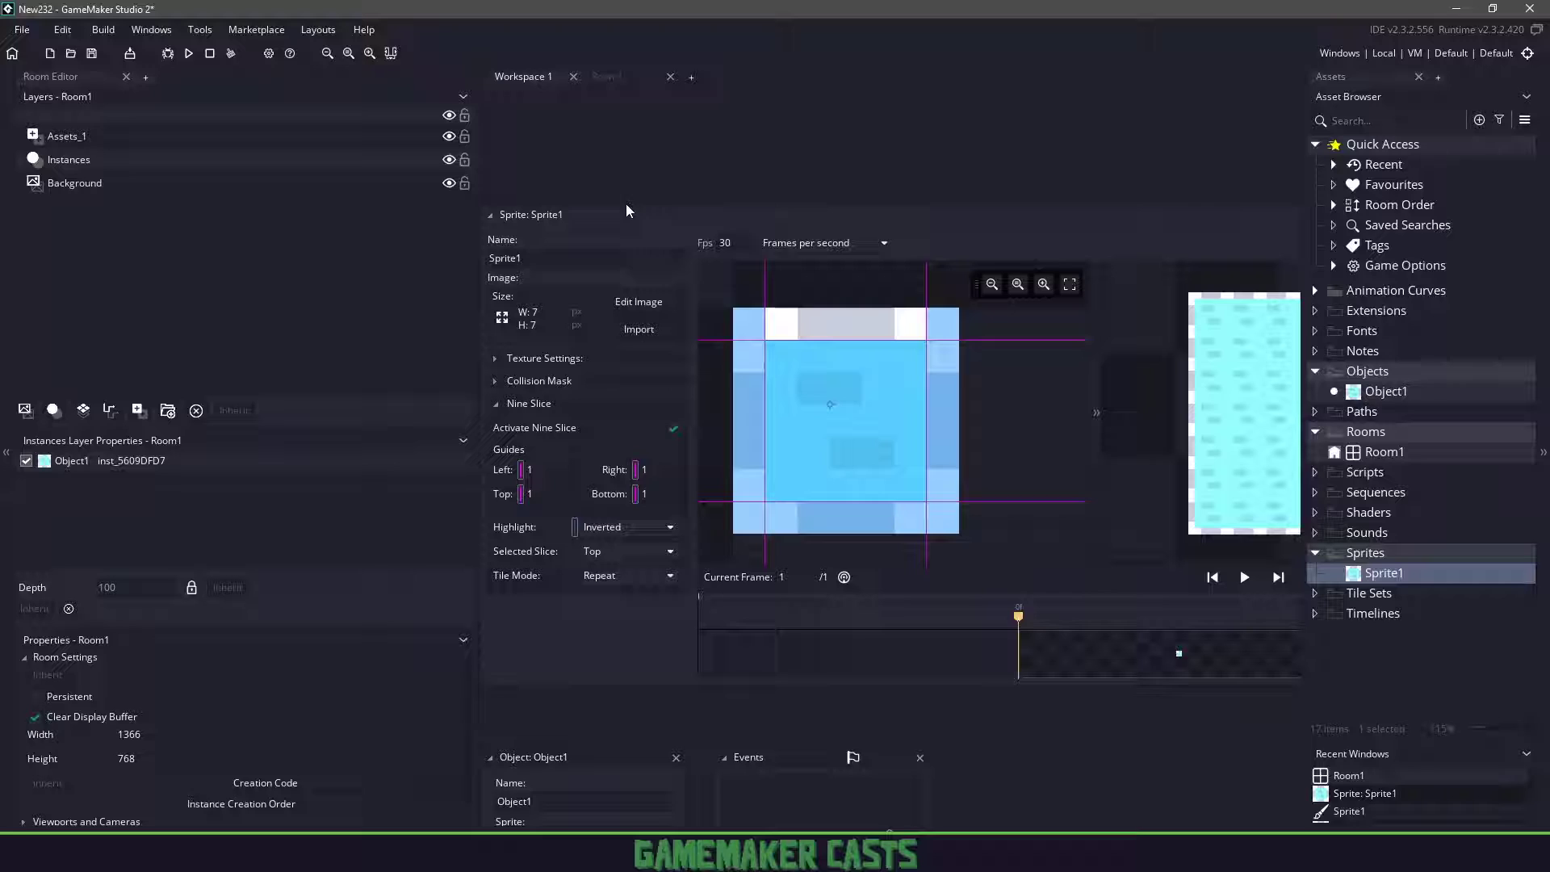
left_click(608, 77)
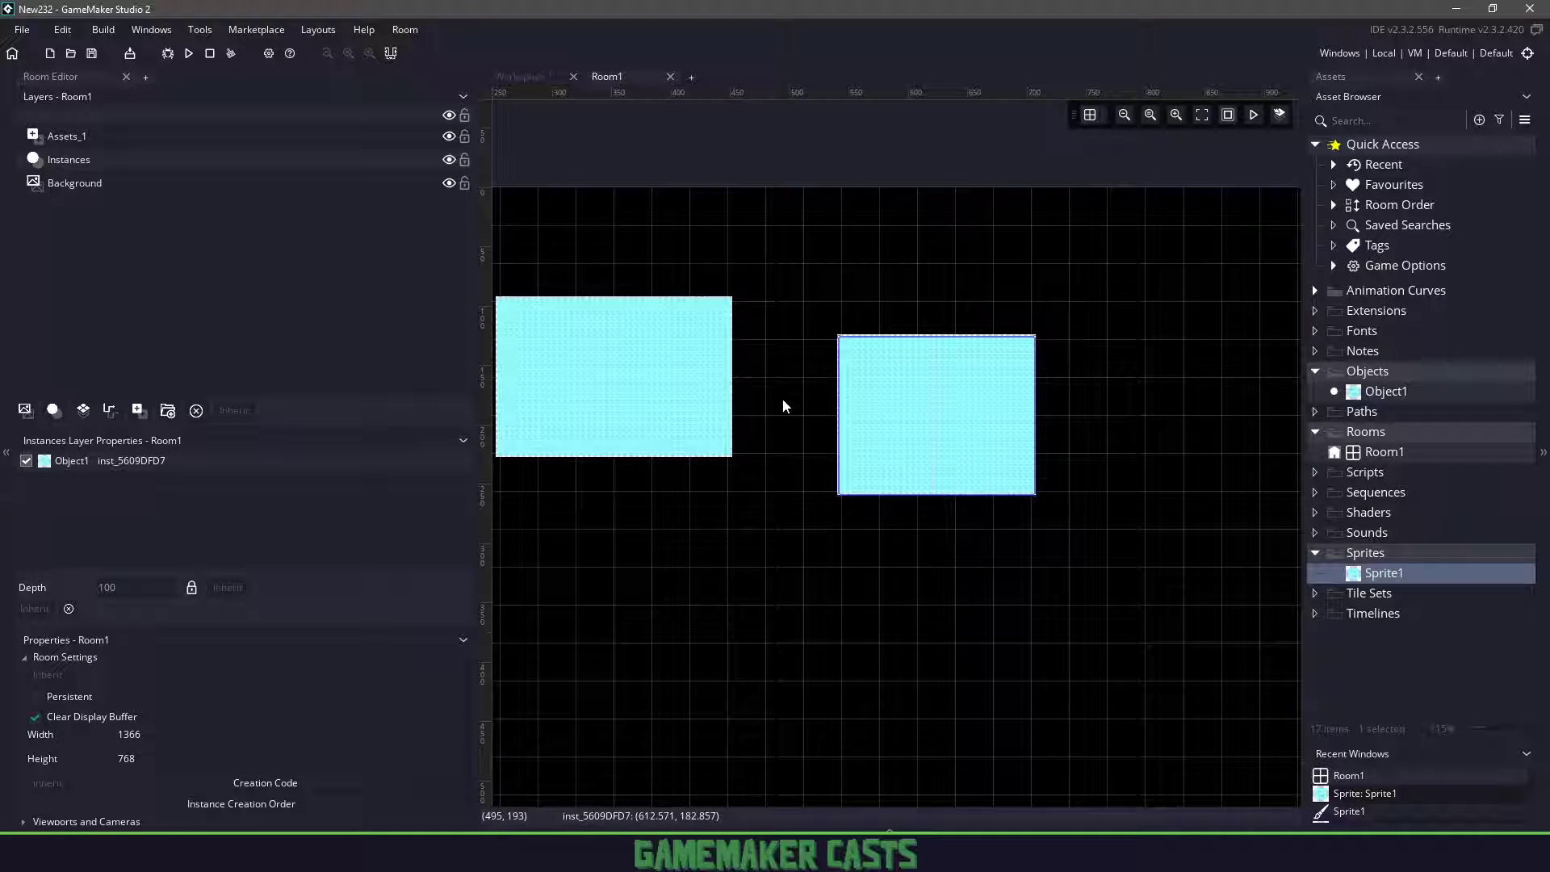
Close Room1 and create a new Sequence1 in the Sequences group
middle_click(623, 75)
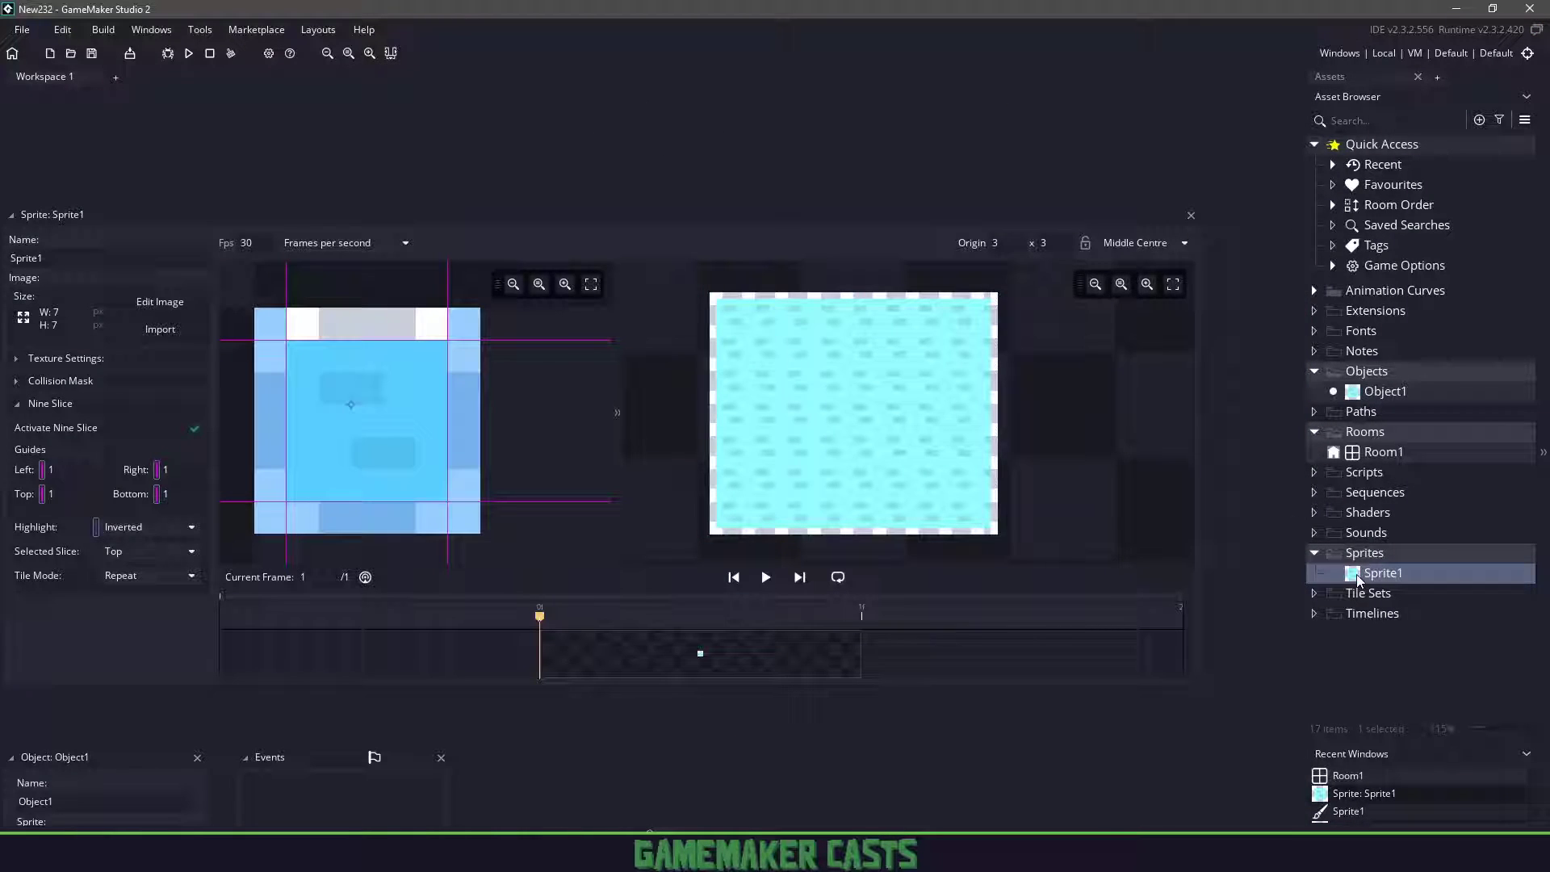
right_click(1384, 494)
mouse_move(1357, 500)
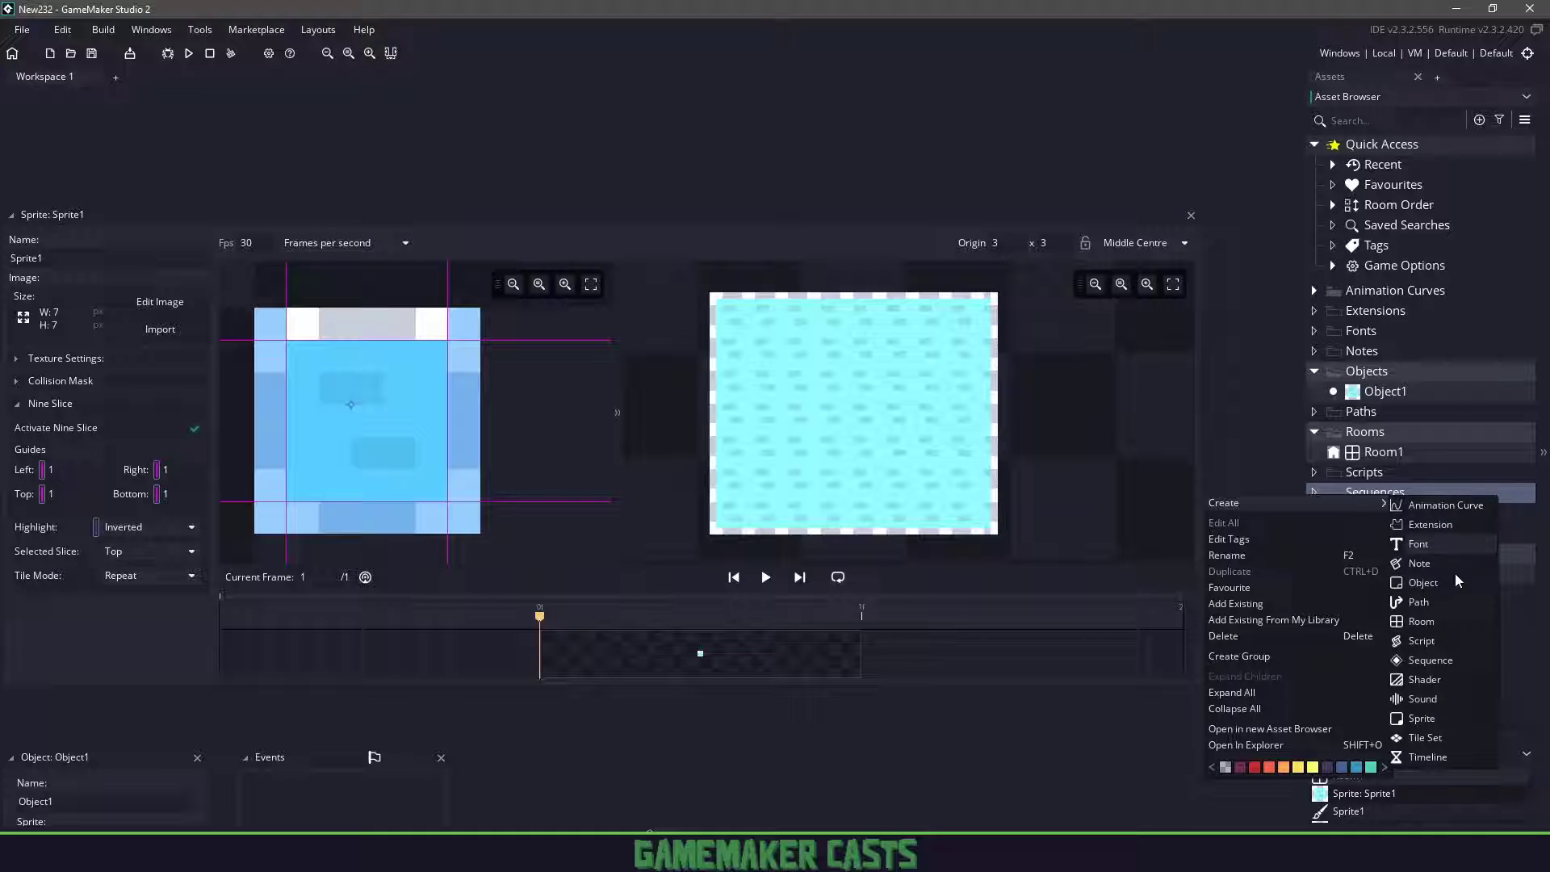
left_click(1452, 661)
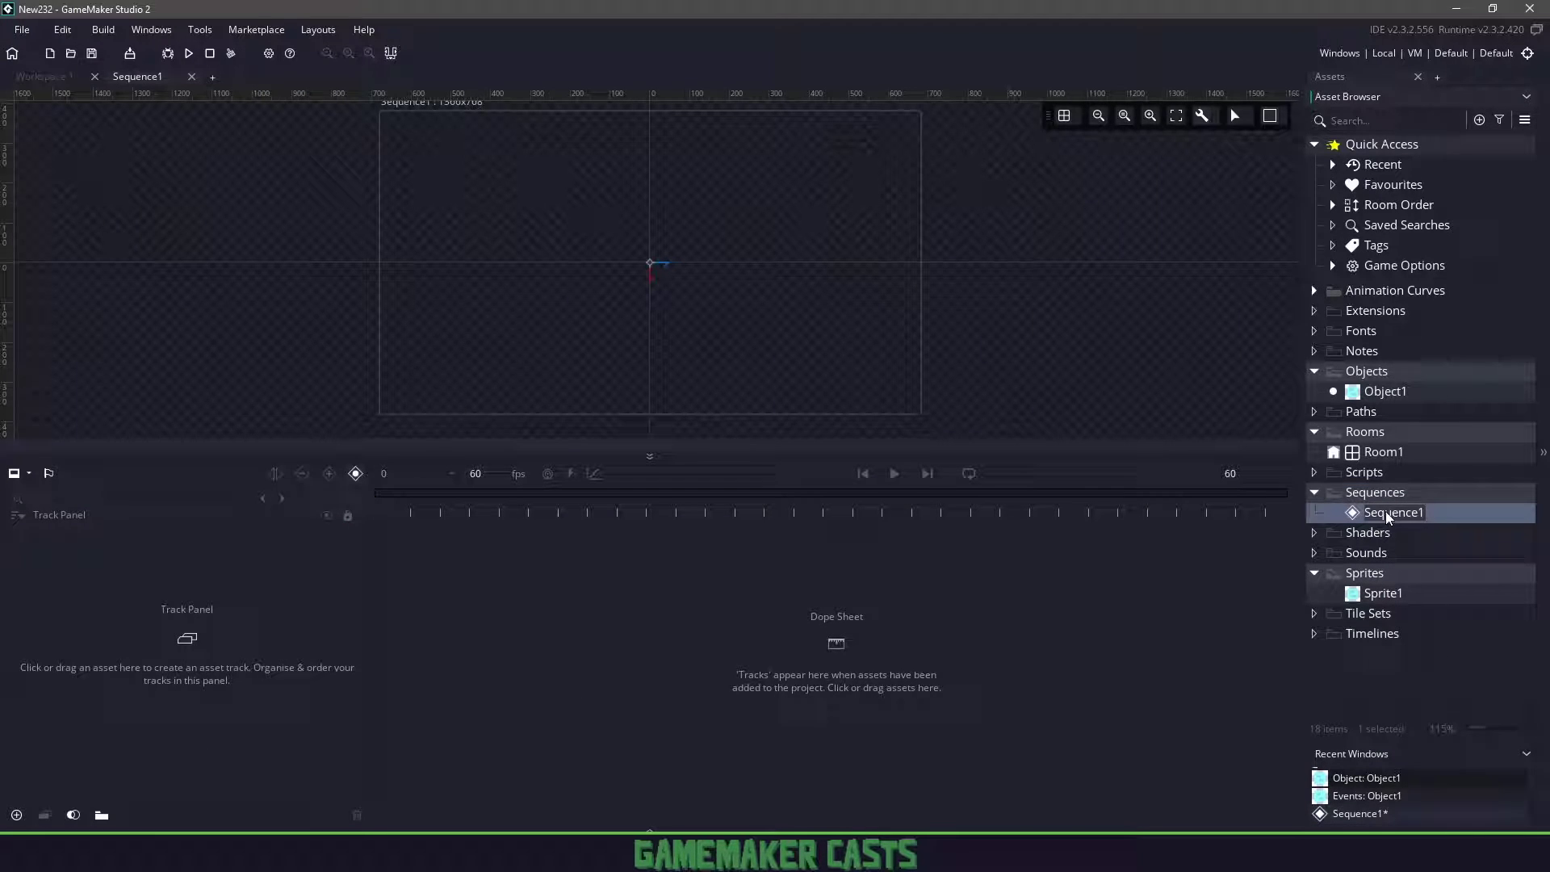
Add Sprite1 to the canvas, stretch and centre it, and extend its clip to frame 60
left_click_drag(1375, 594, 658, 264)
scroll(656, 268, "up", 4)
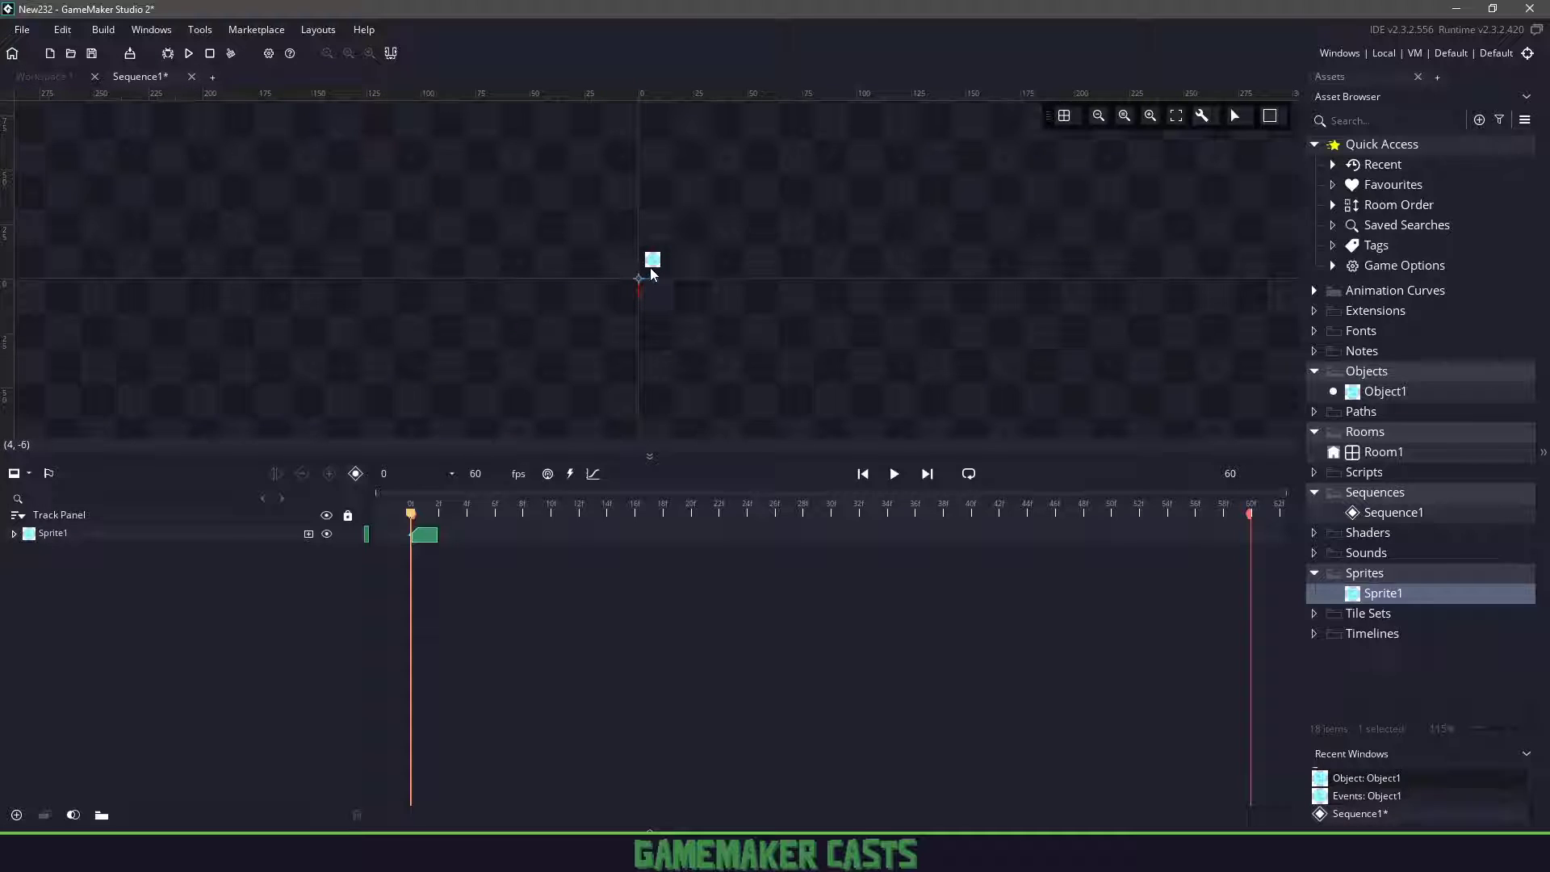
left_click(655, 263)
left_click_drag(643, 269, 383, 454)
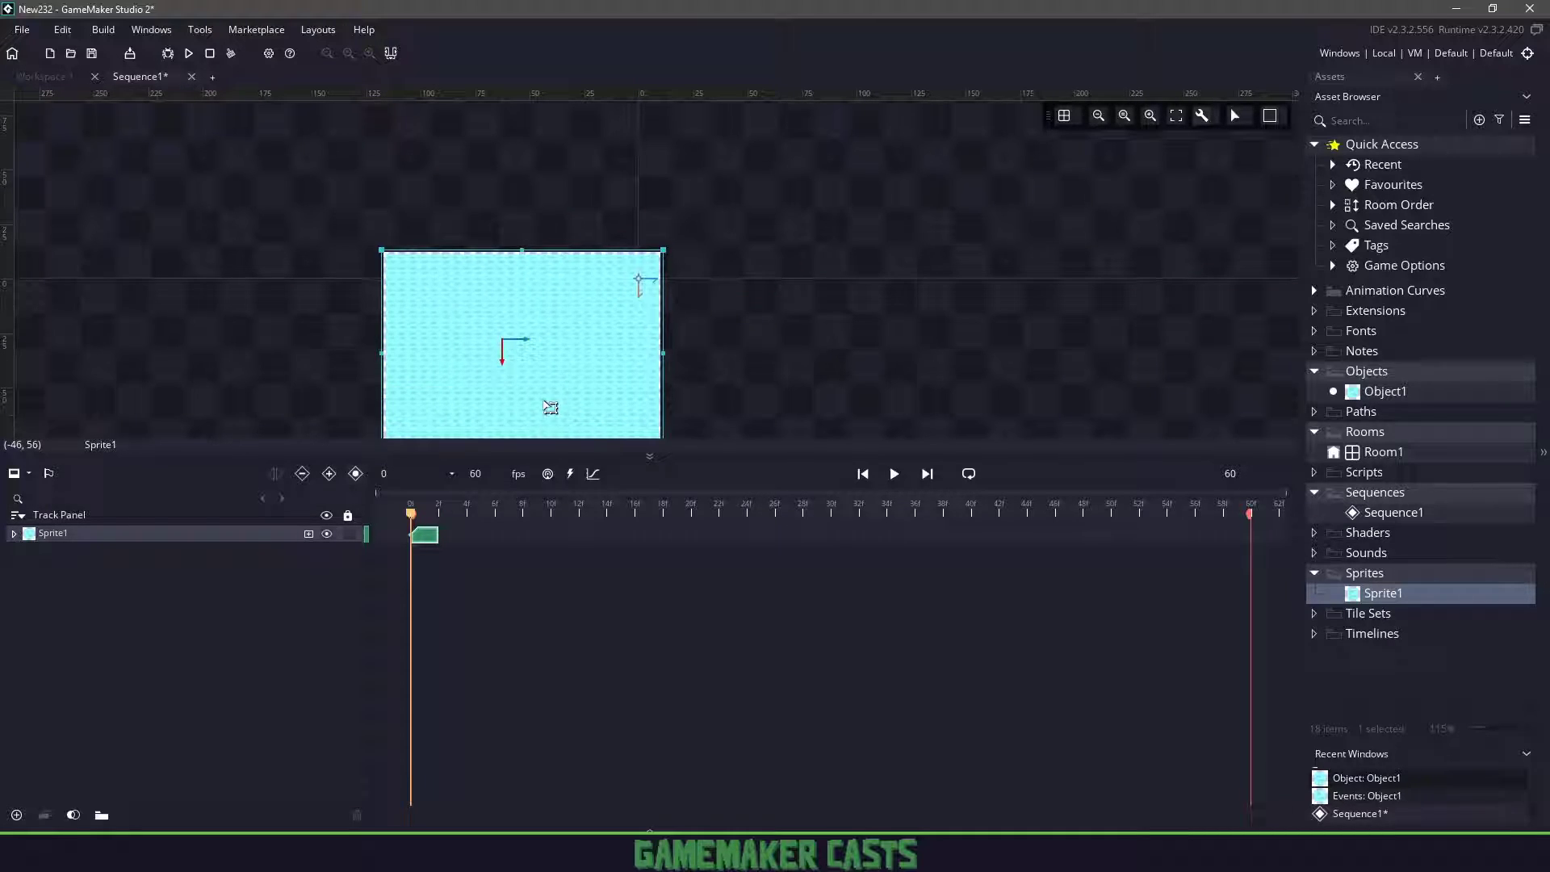
scroll(557, 396, "down", 2)
left_click_drag(580, 357, 662, 313)
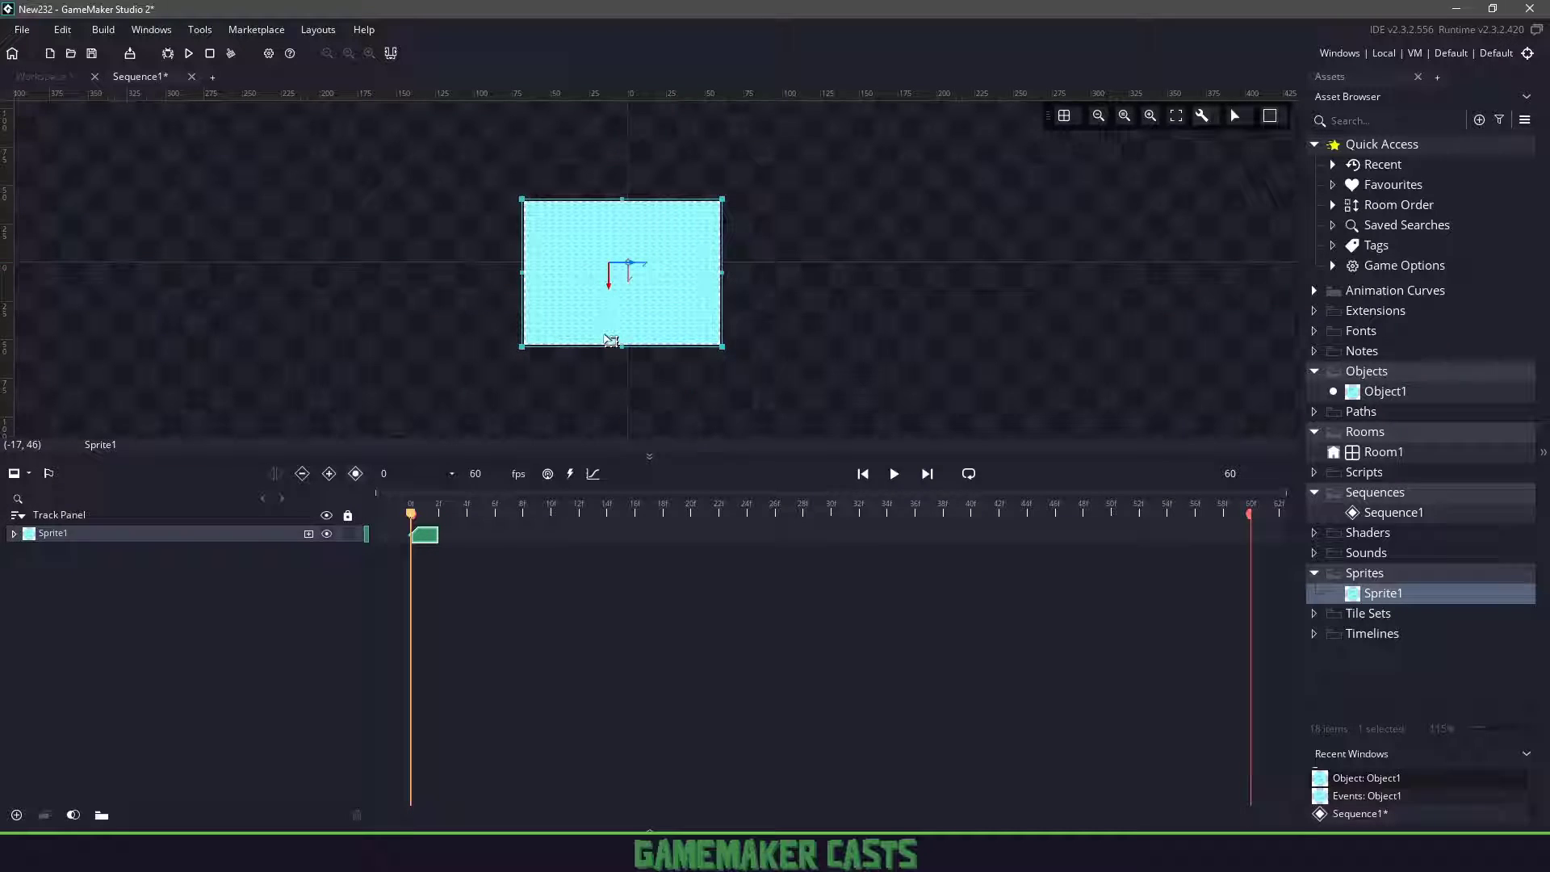
left_click_drag(436, 538, 1246, 564)
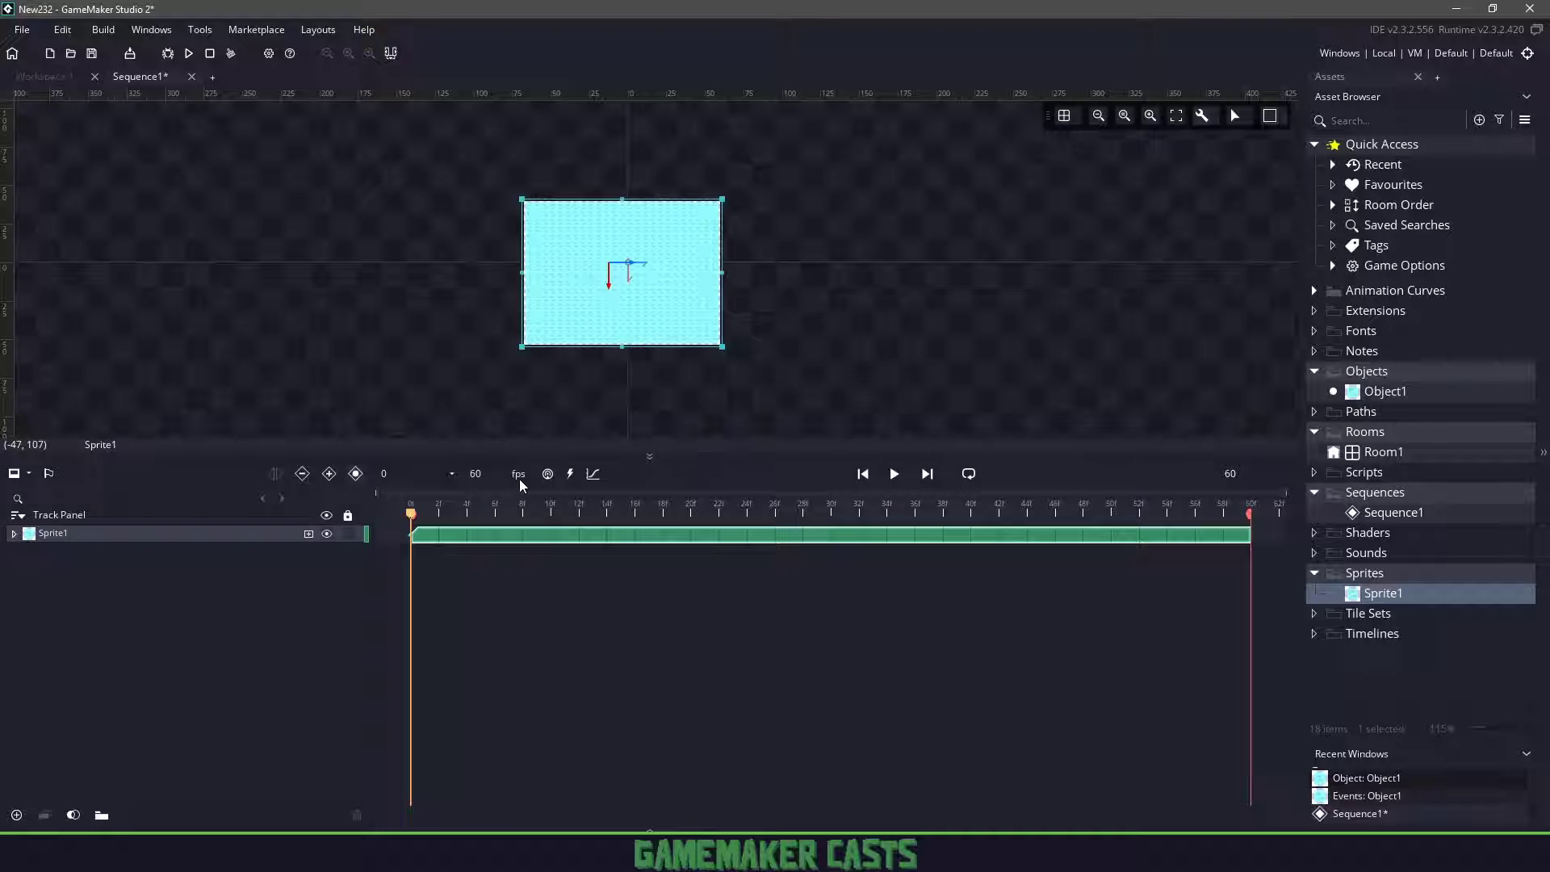
Expand the Sprite1 track, create a new animation curve and enter the name x
left_click(14, 533)
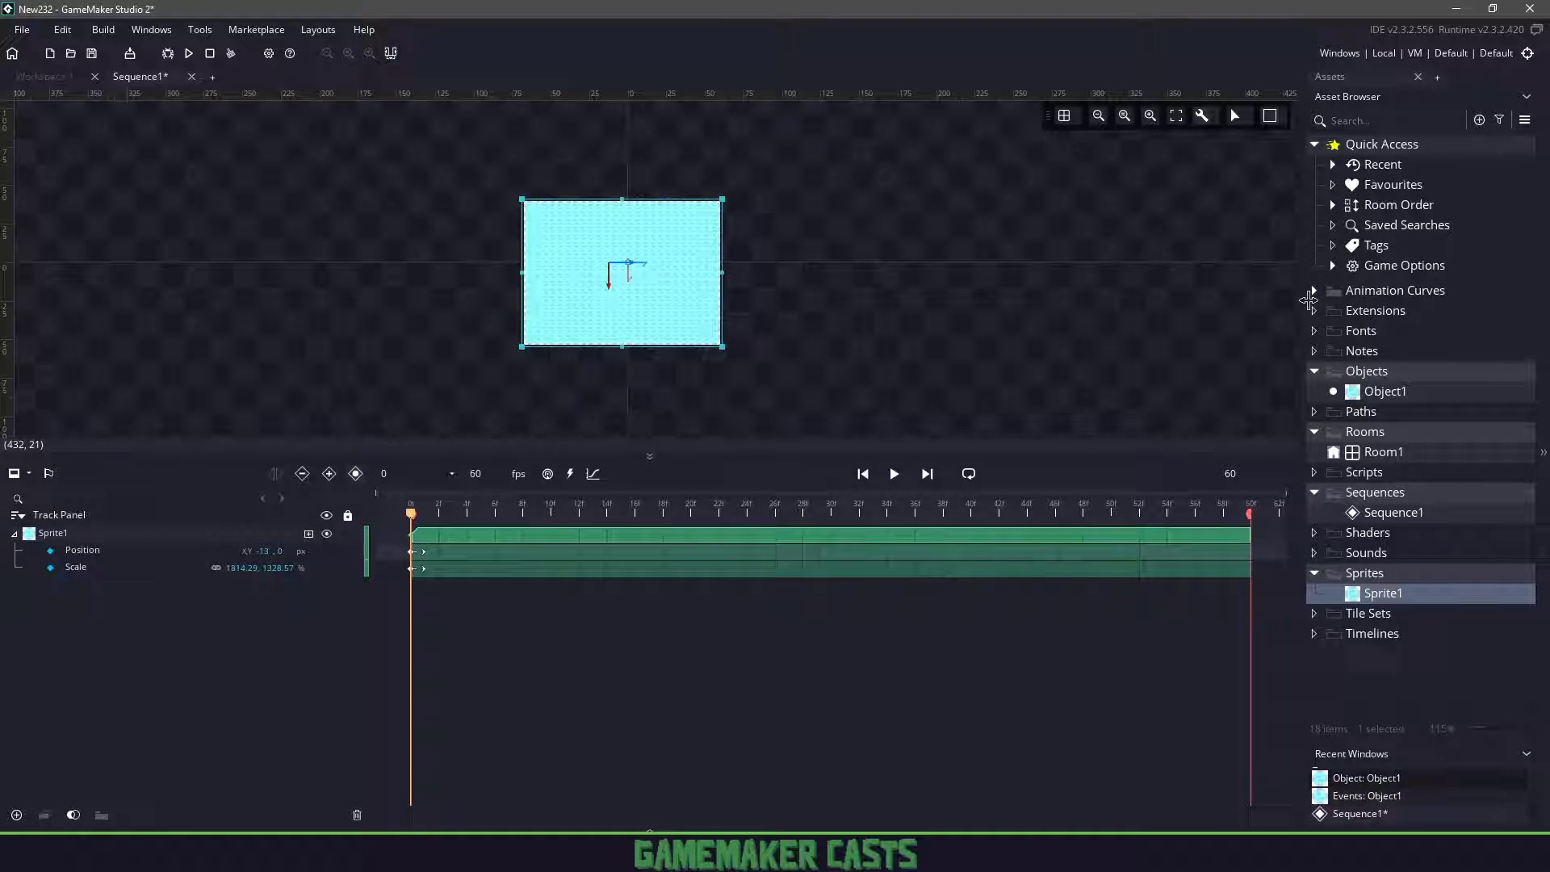
right_click(1380, 295)
mouse_move(1332, 298)
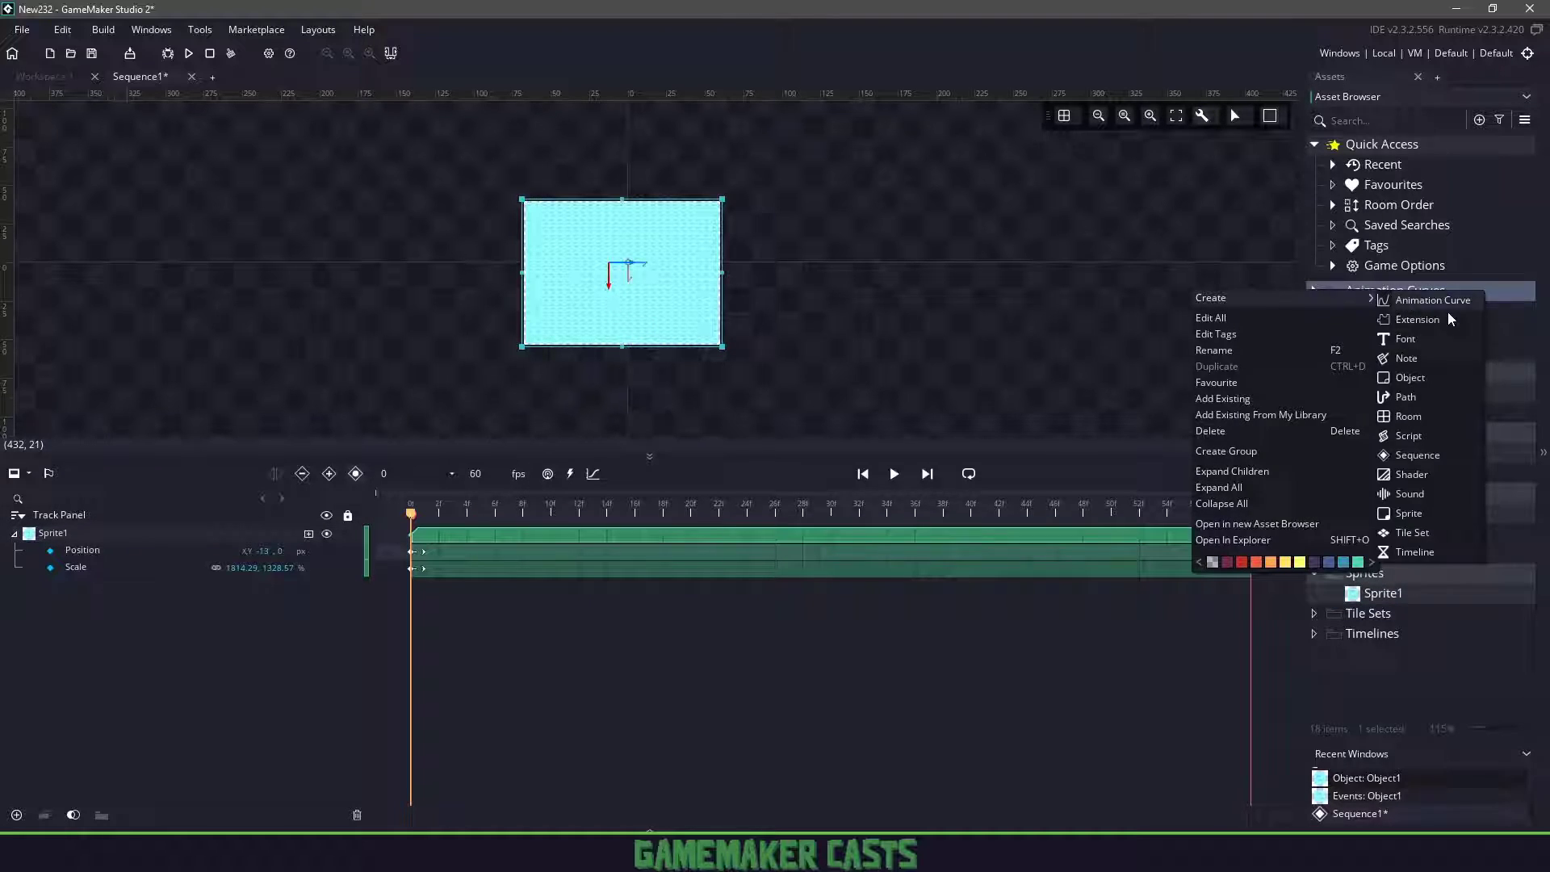
left_click(1451, 301)
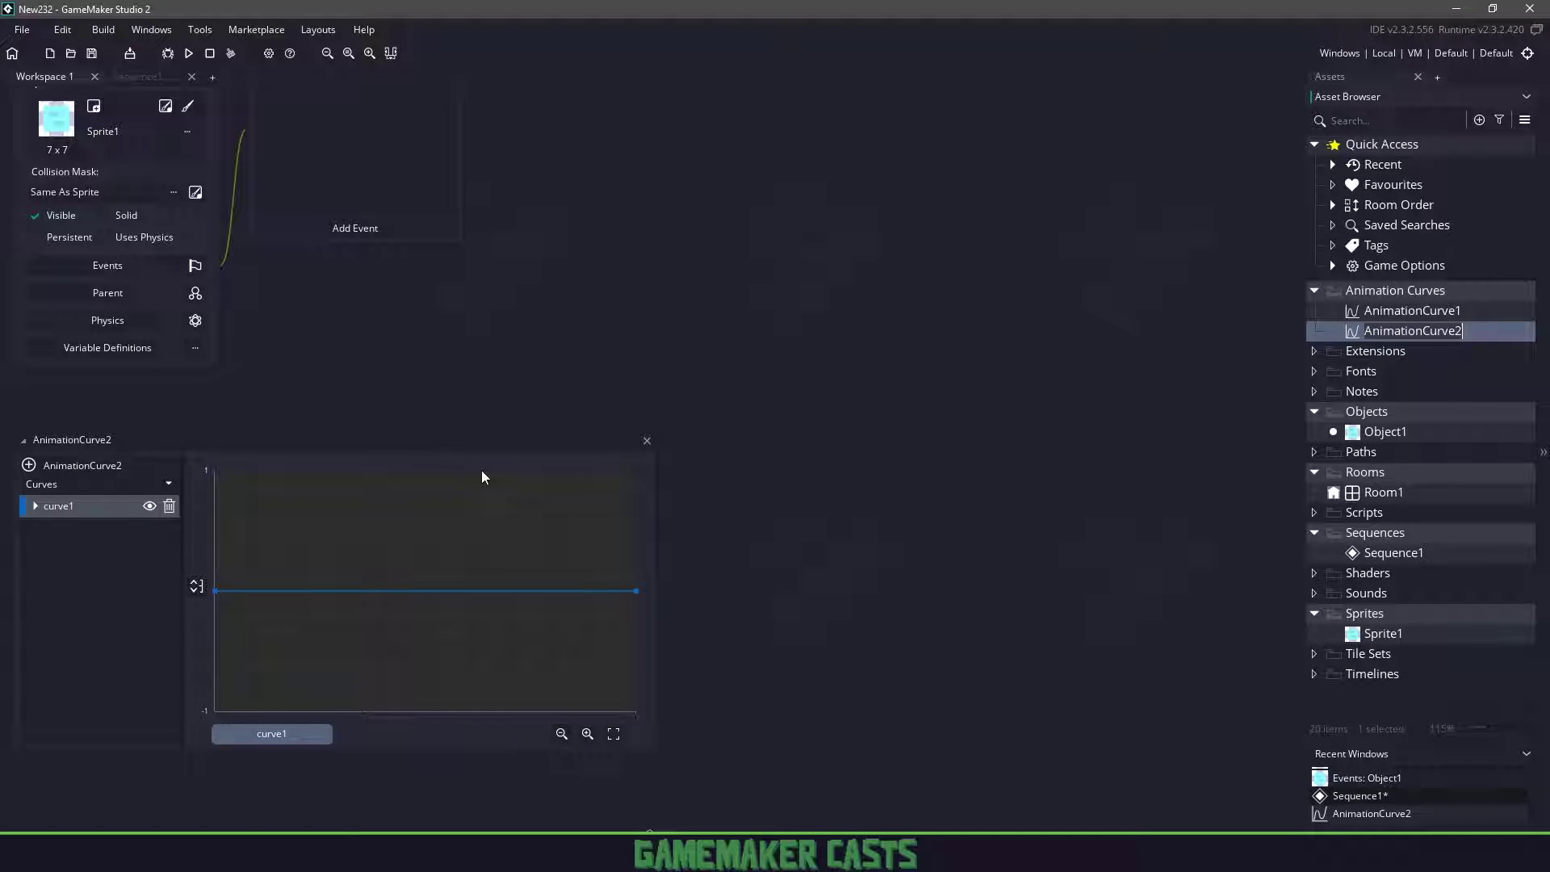
double_click(80, 506)
type("x")
key("Return")
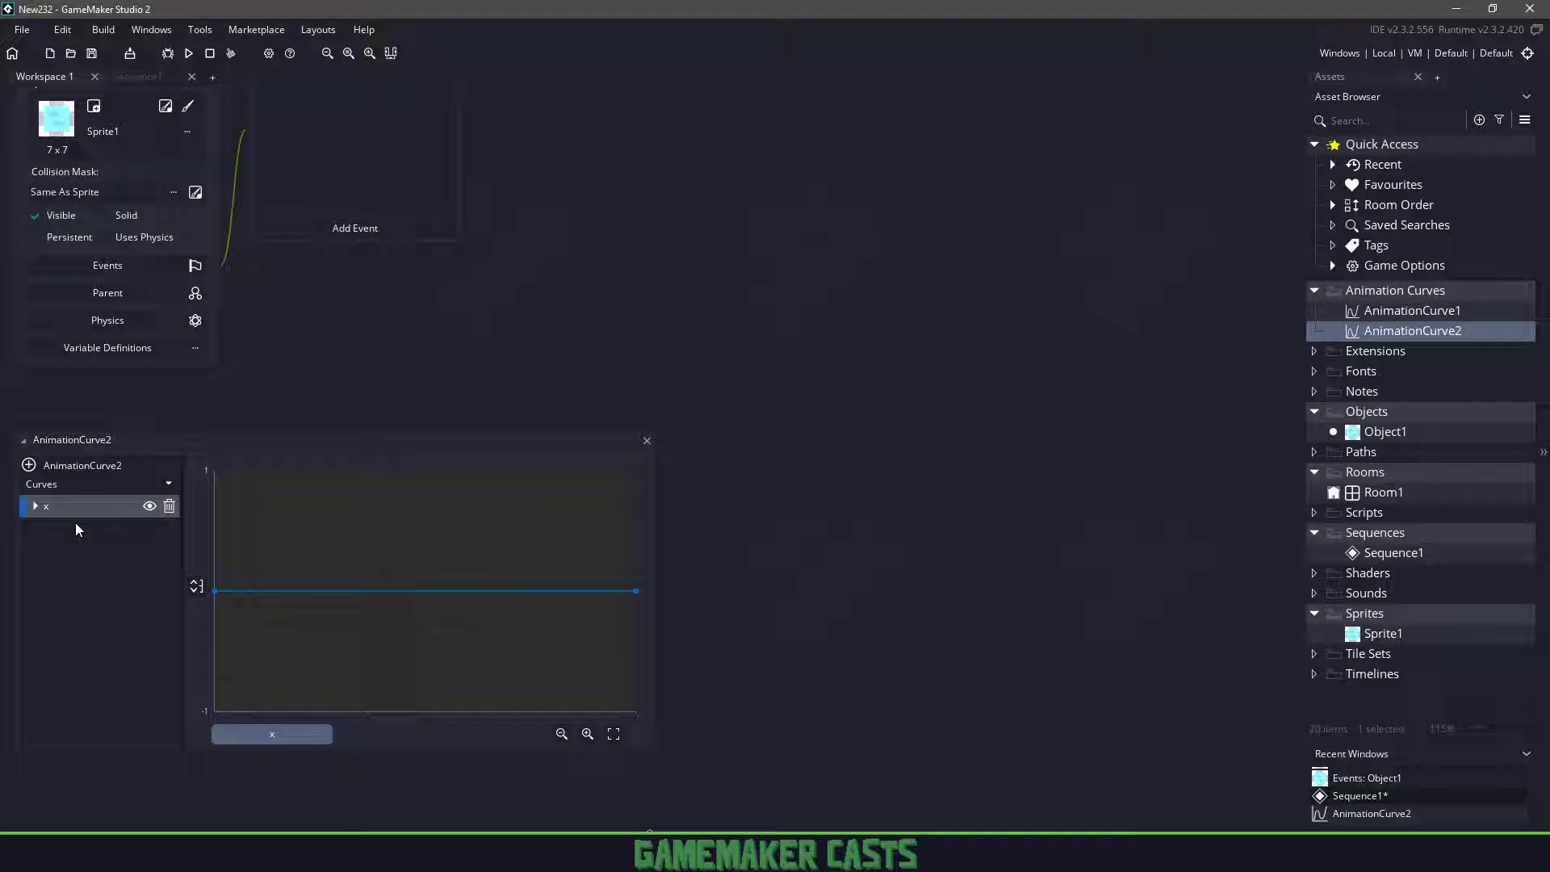
Drop AnimationCurve2 onto the Position track and add the missing channels
left_click(149, 77)
left_click_drag(1448, 331, 97, 550)
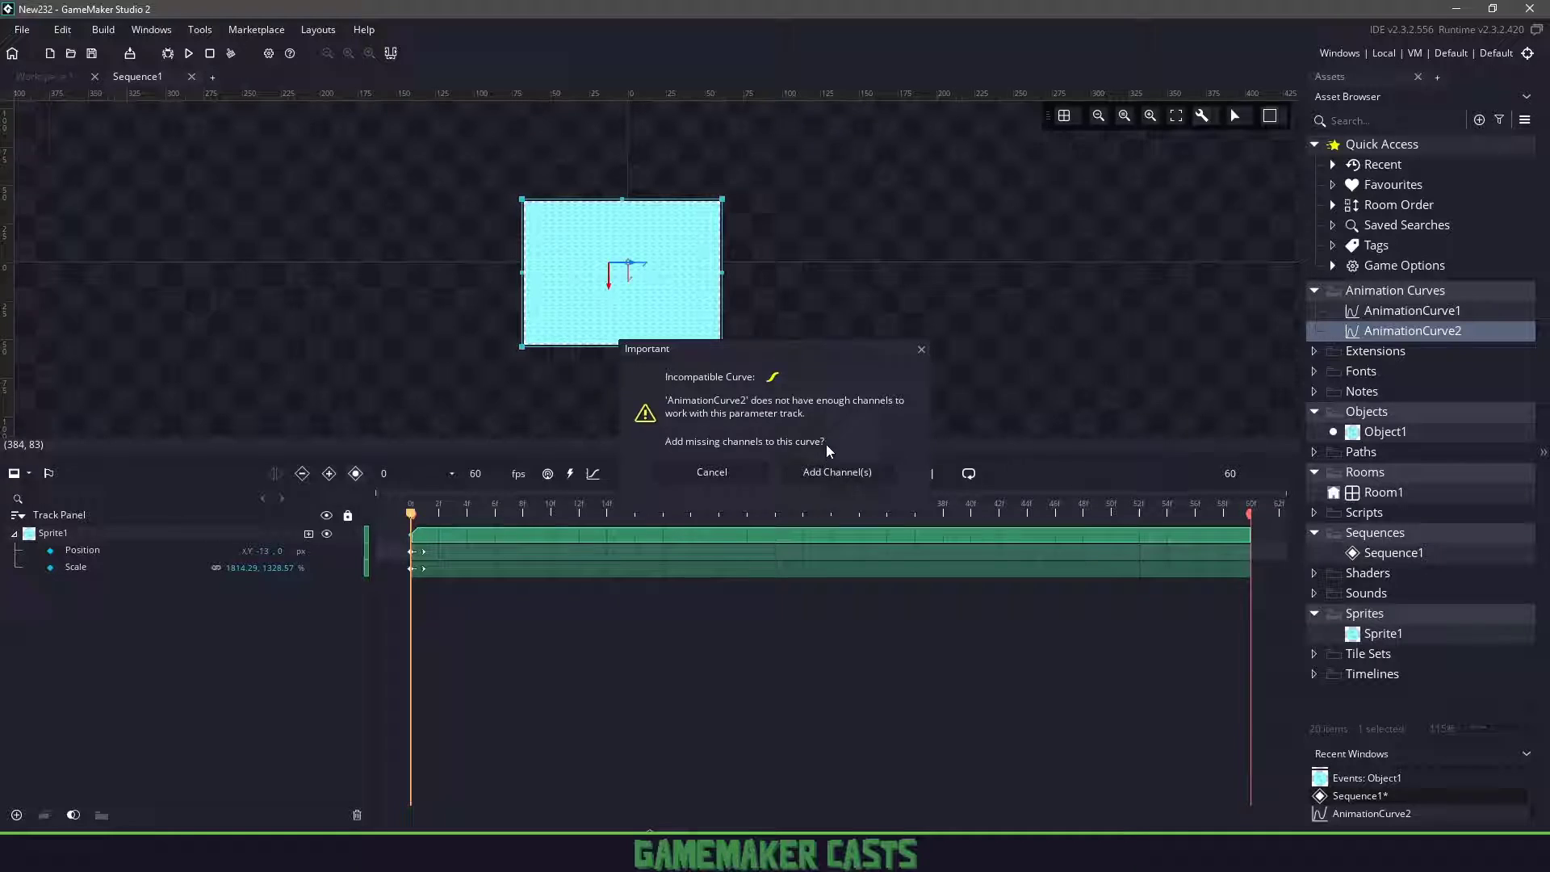
left_click(839, 471)
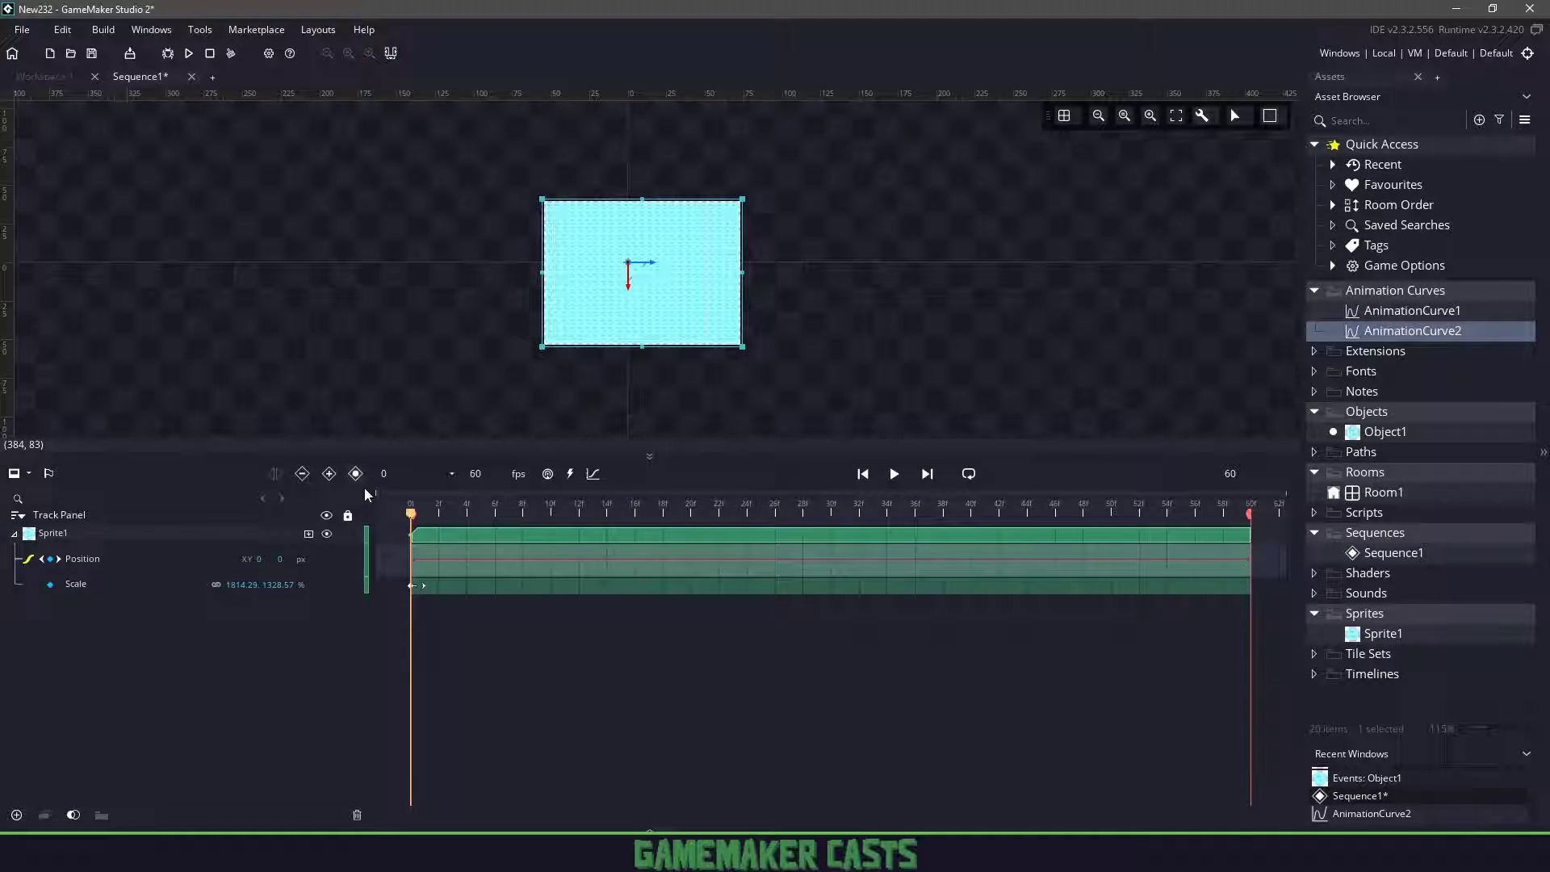
At the last frame, drag Sprite1 up and to the right, accepting the Shared Curve warning
left_click_drag(494, 509, 1252, 523)
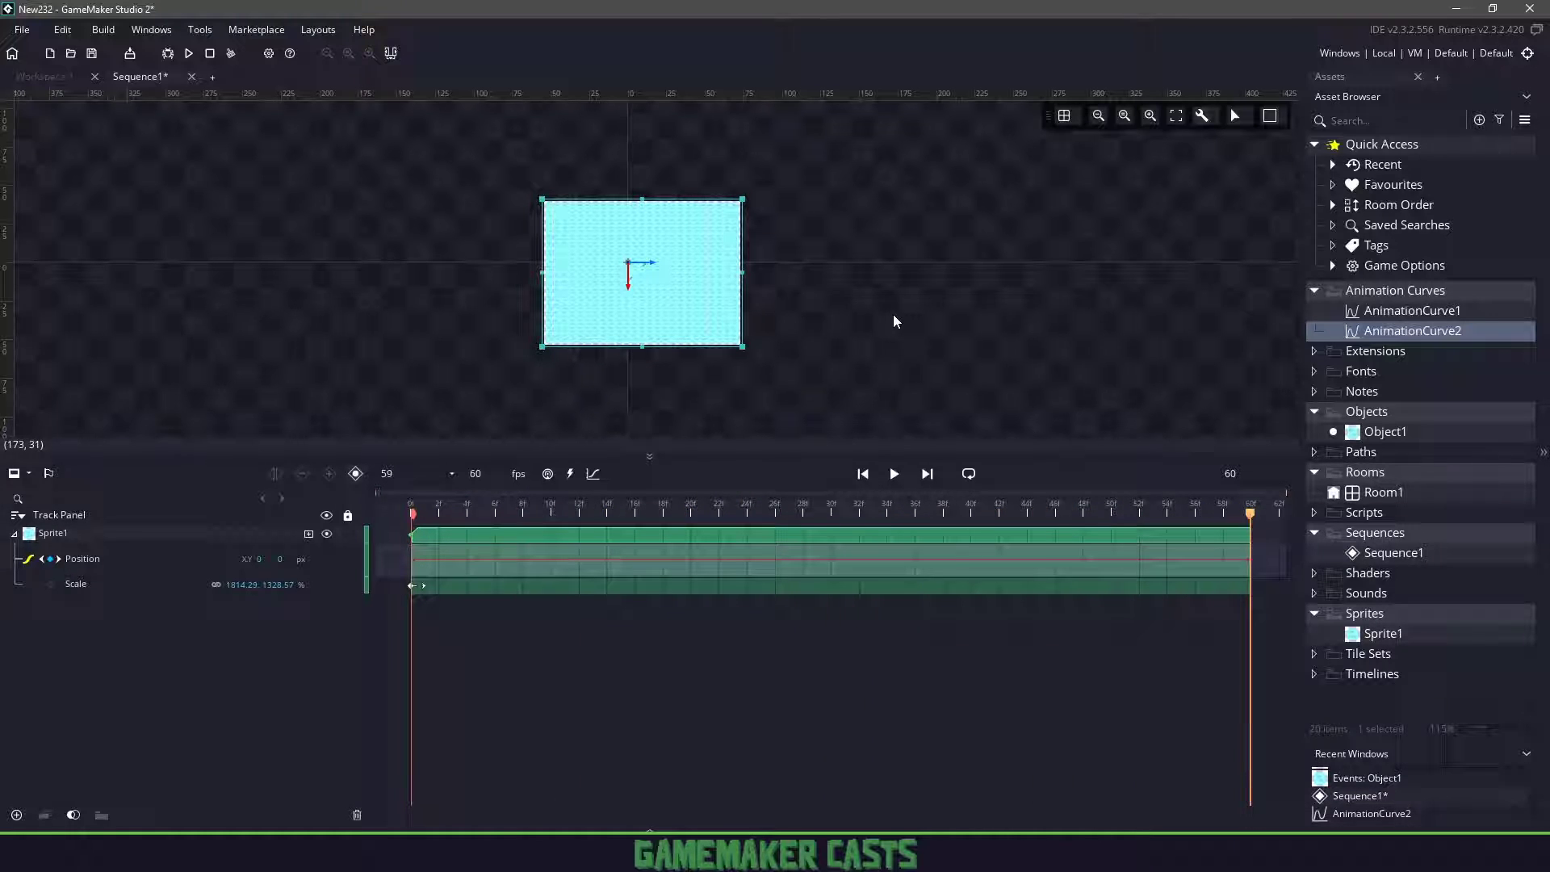
scroll(888, 327, "down", 3)
left_click(766, 321)
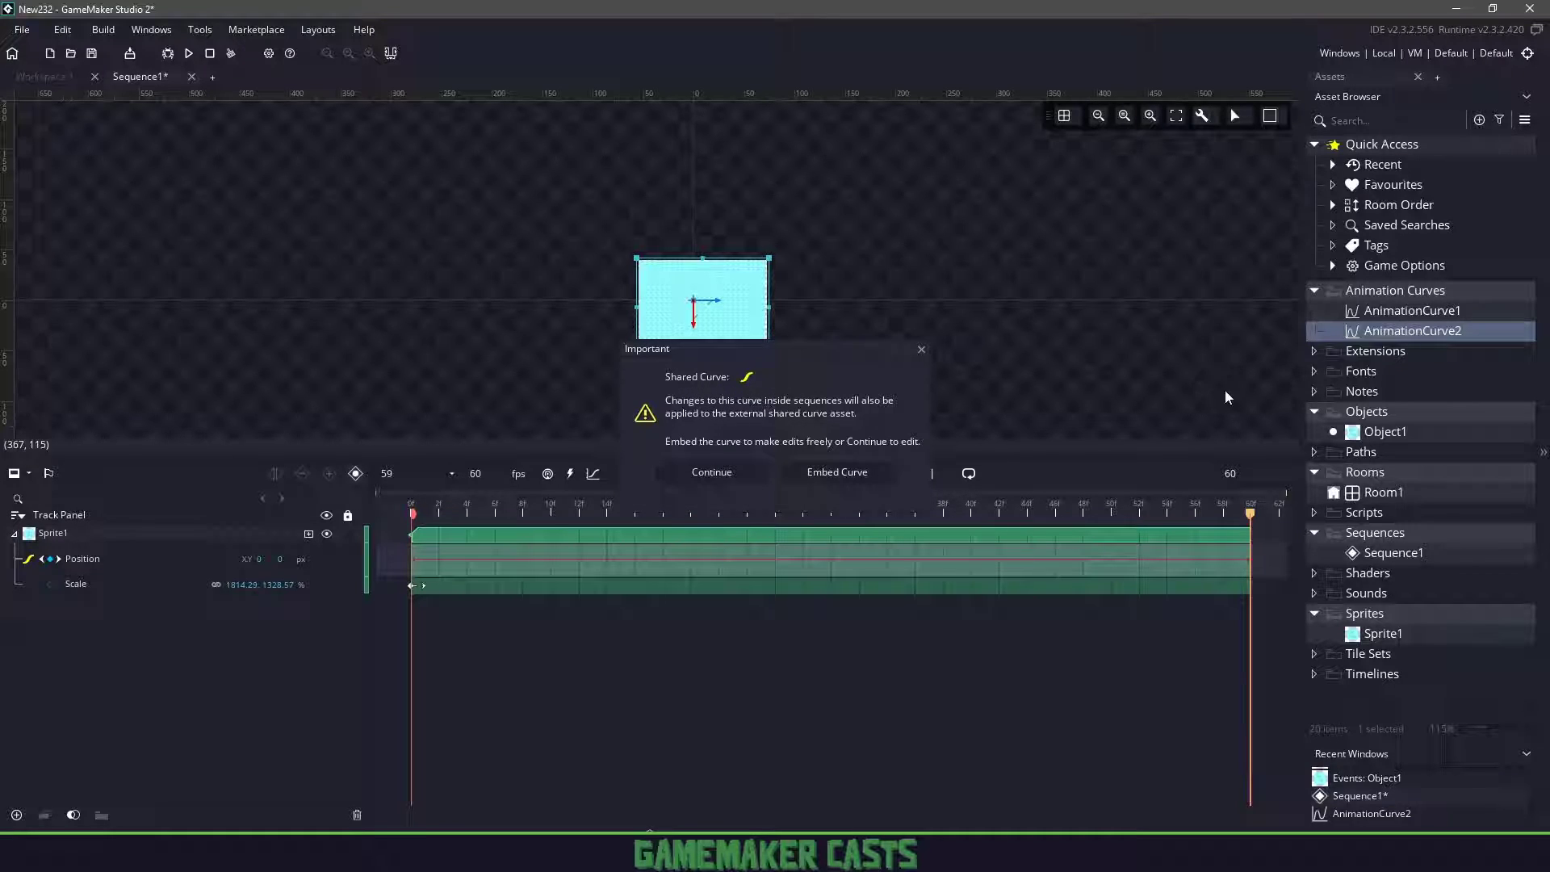
left_click(711, 472)
left_click_drag(699, 340, 908, 233)
left_click_drag(880, 513, 1222, 525)
Open AnimationCurve2, fit the graph to both channels, and make the x channel a Bezier curve
double_click(1416, 331)
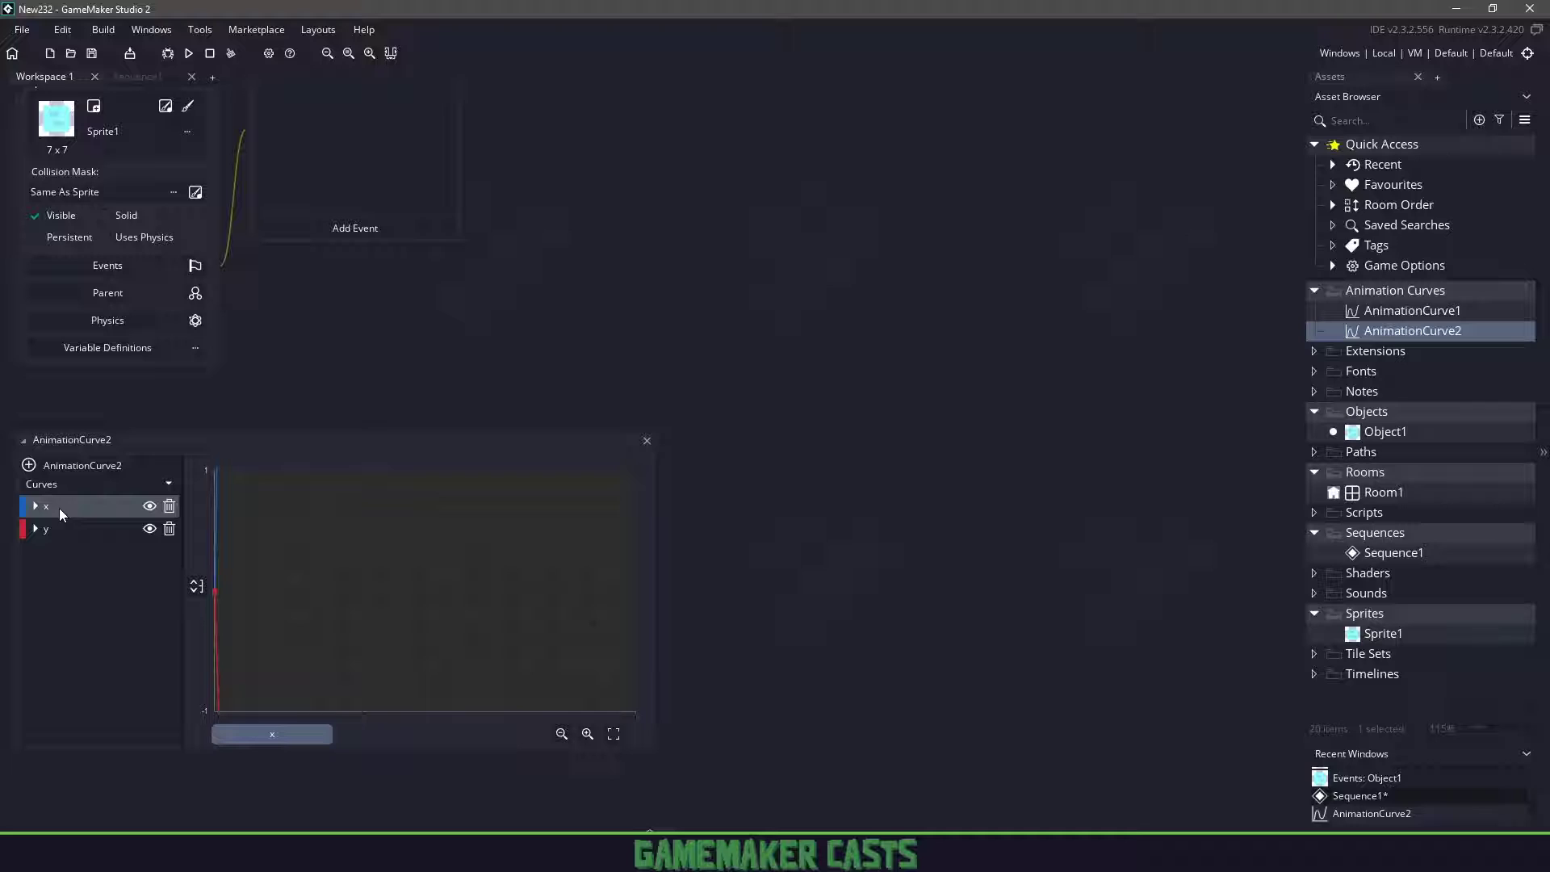
left_click(56, 528)
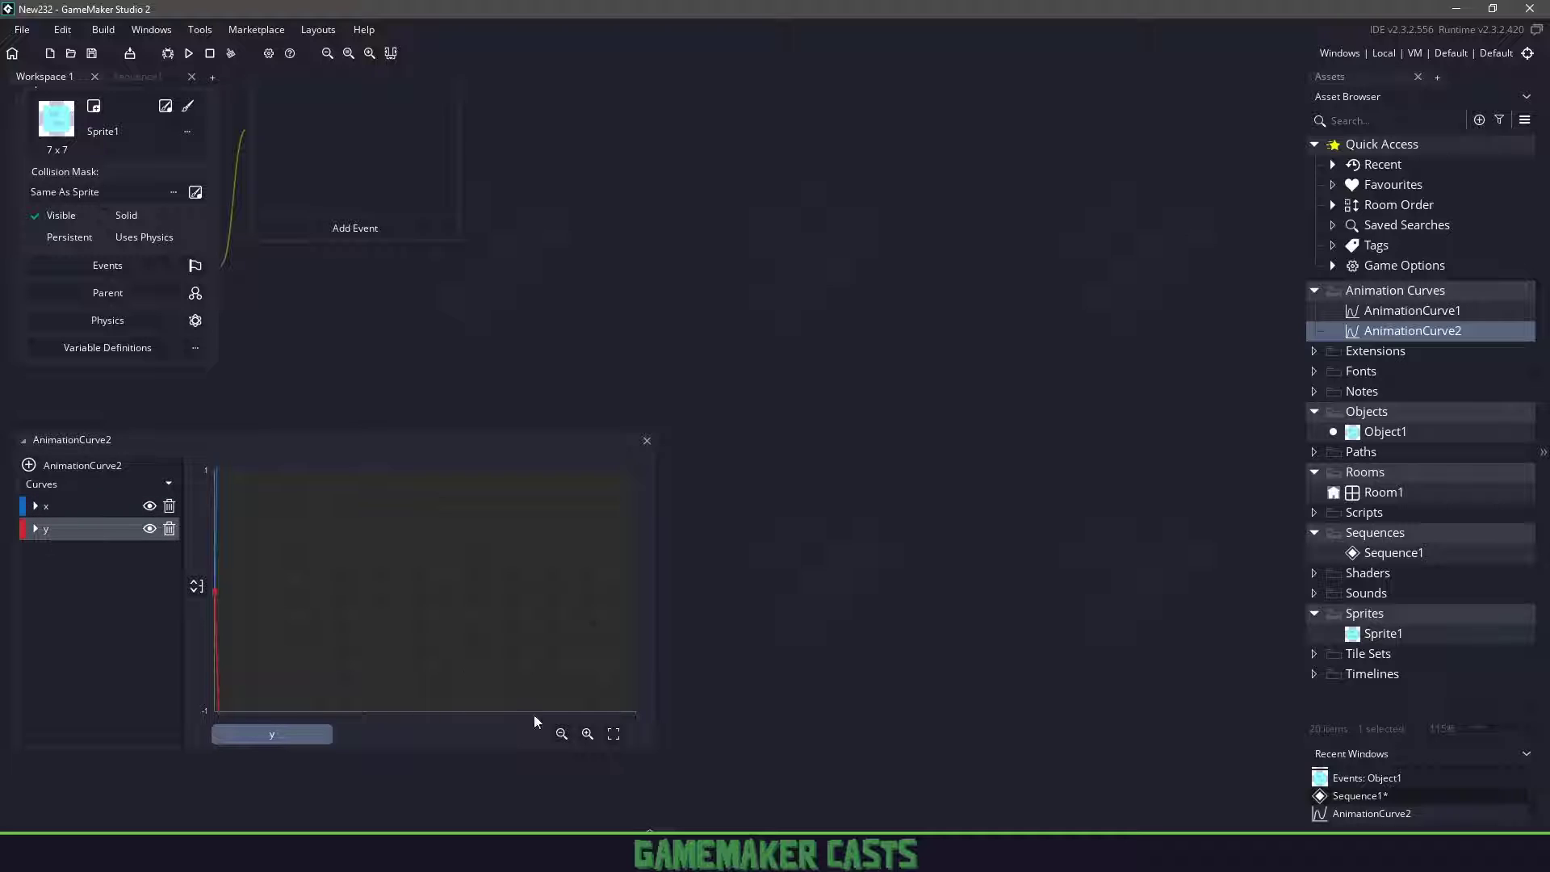
left_click(613, 733)
left_click(102, 509)
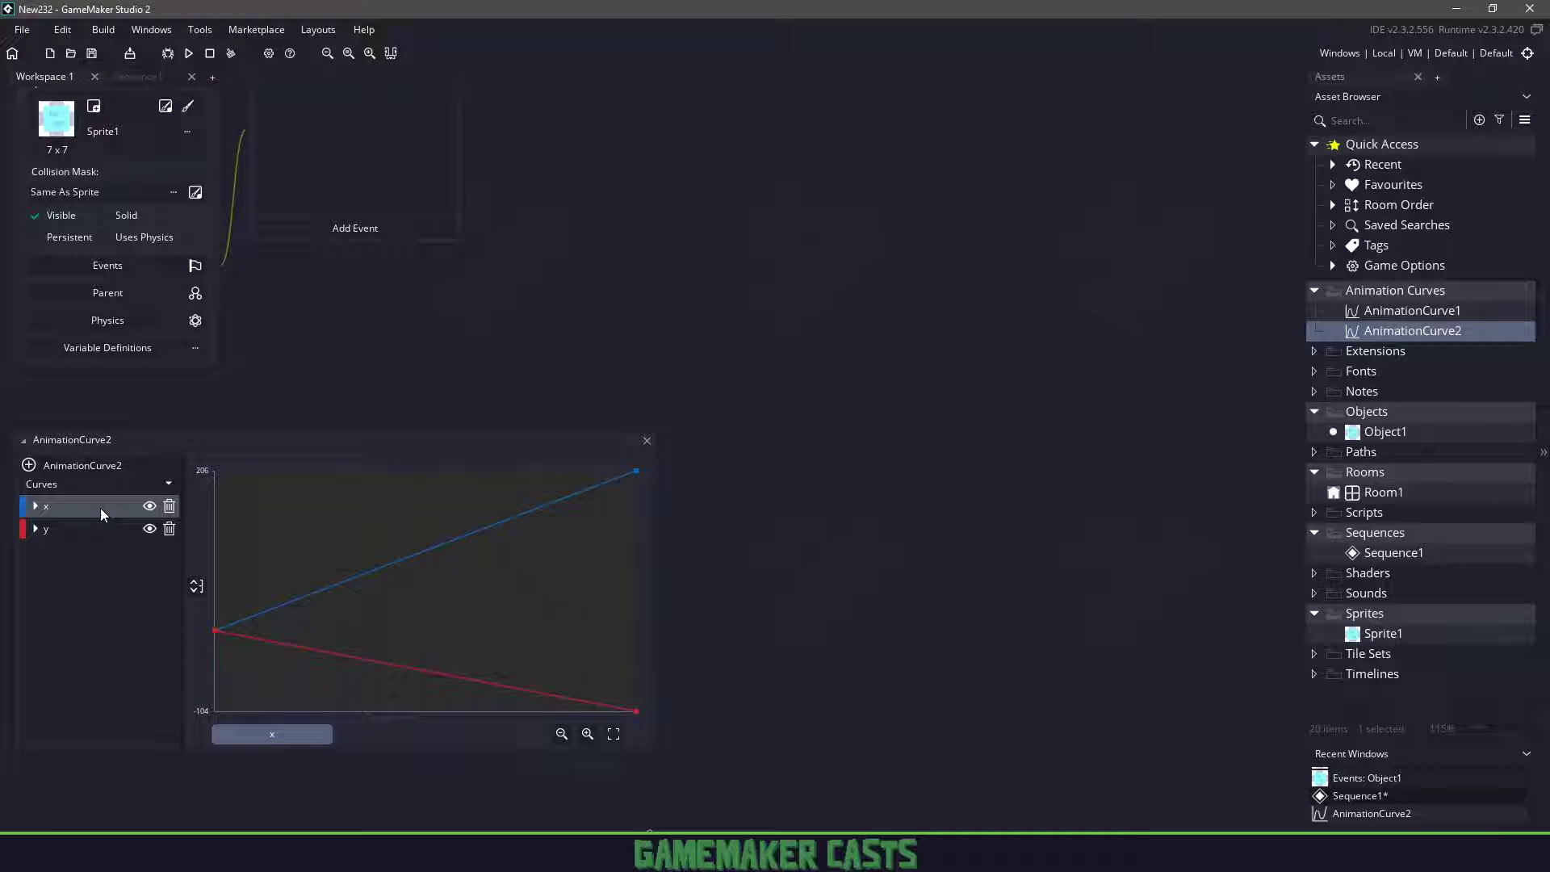
left_click(169, 485)
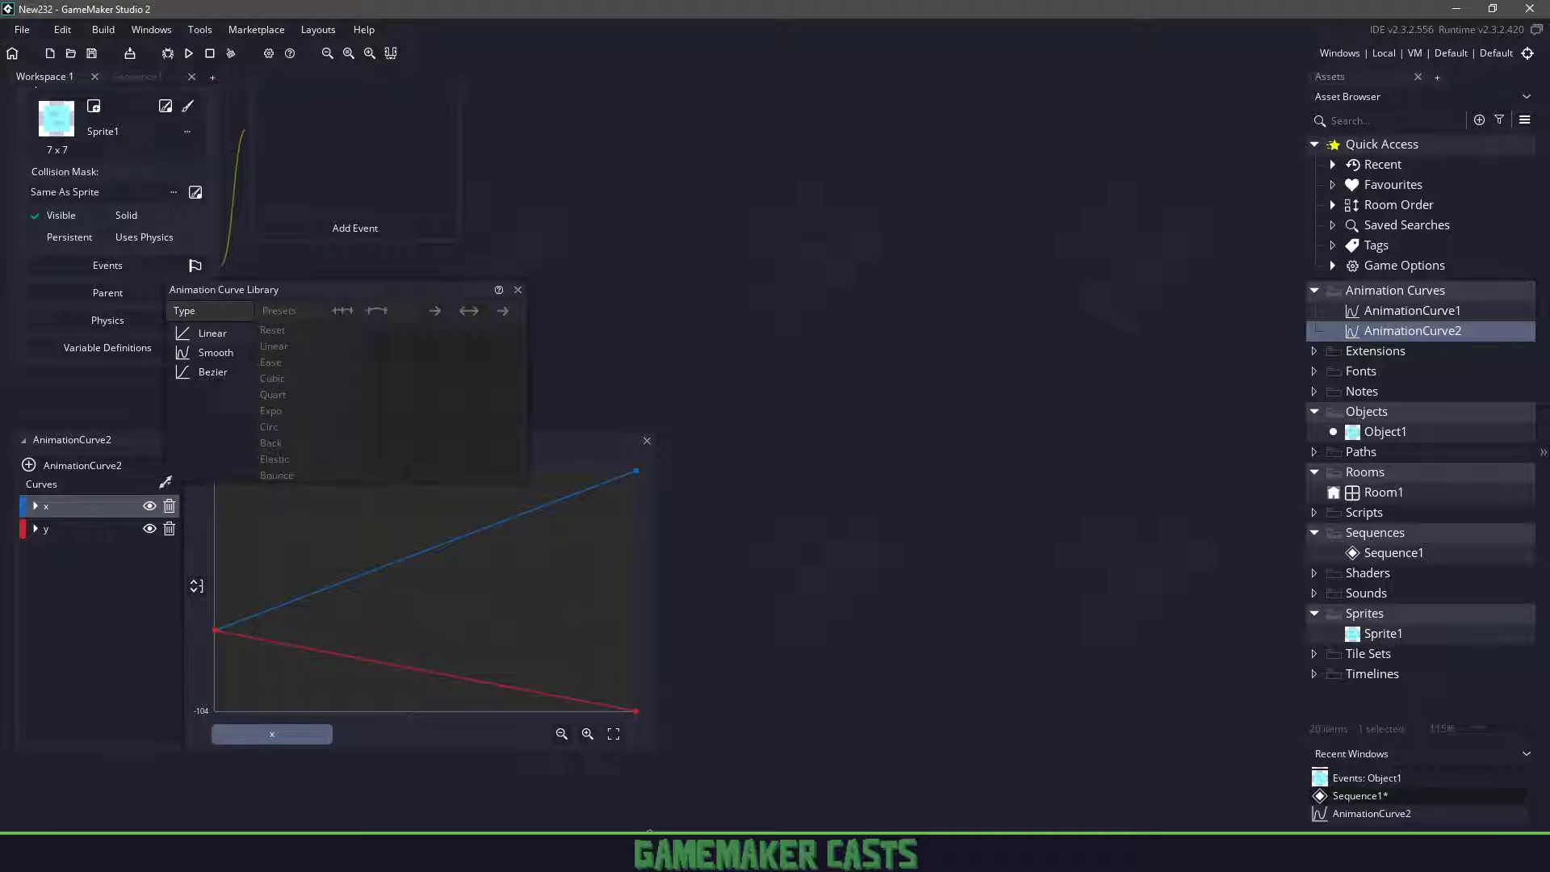
left_click(213, 371)
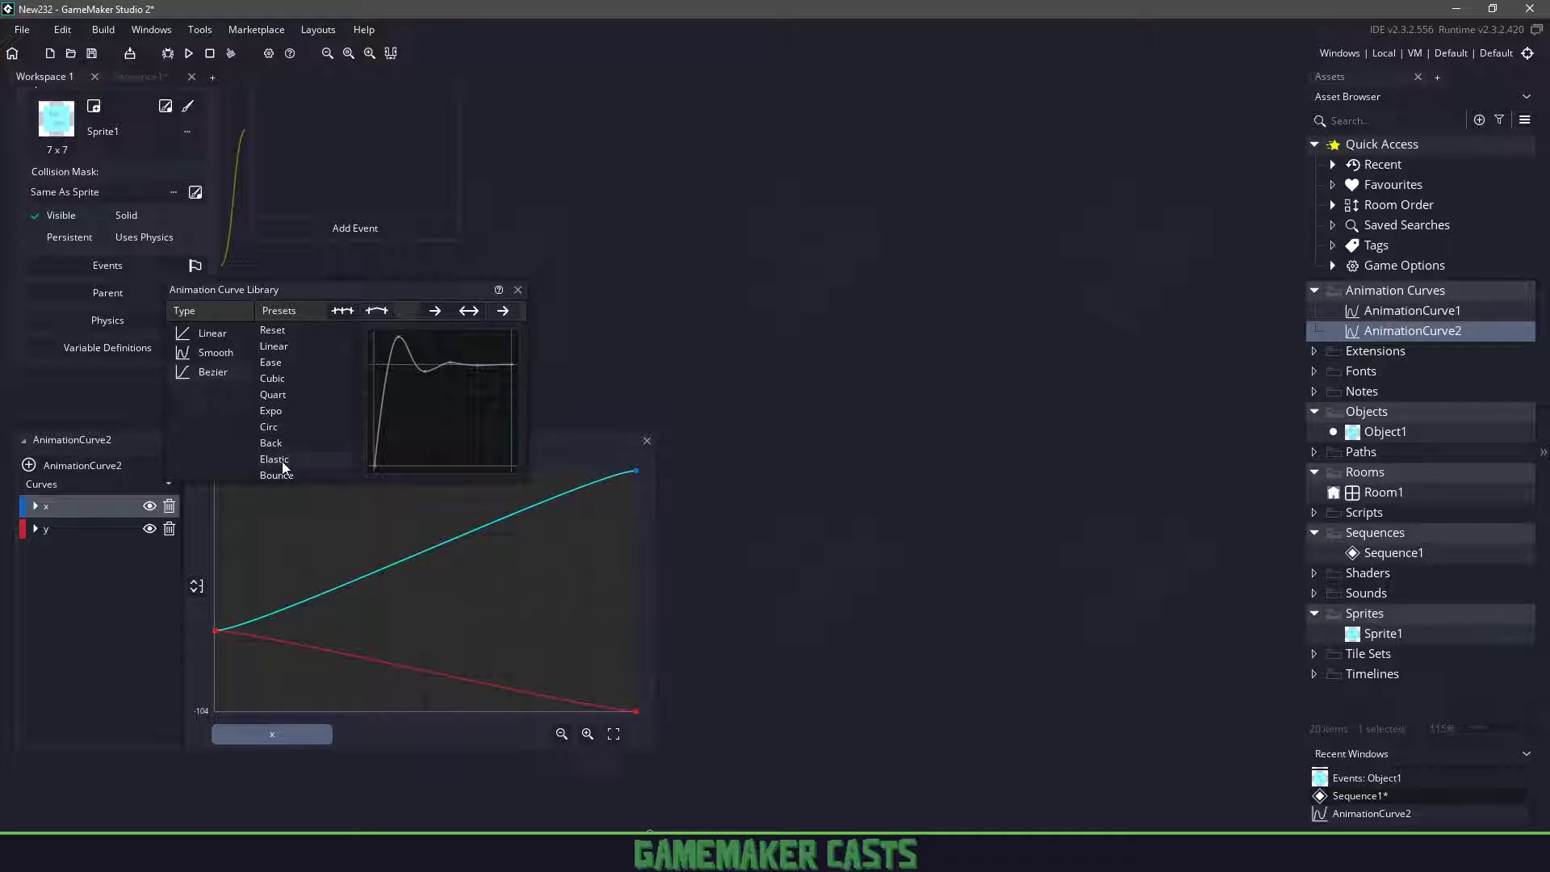
Apply the Bounce preset to the y channel from the curve library
left_click(87, 529)
left_click(168, 483)
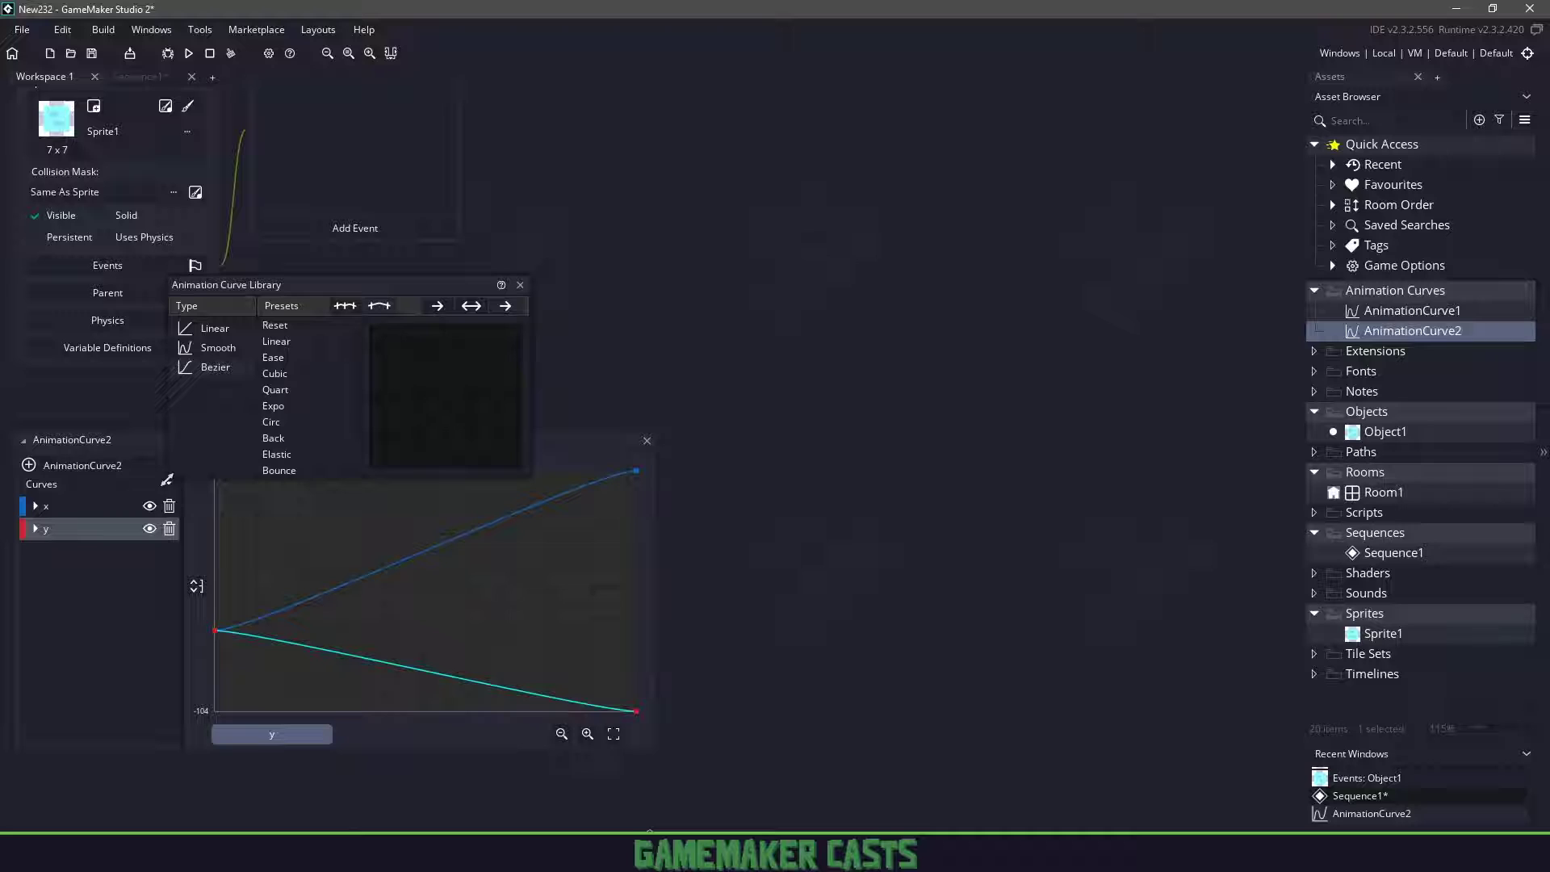
scroll(297, 452, "down", 2)
left_click(302, 431)
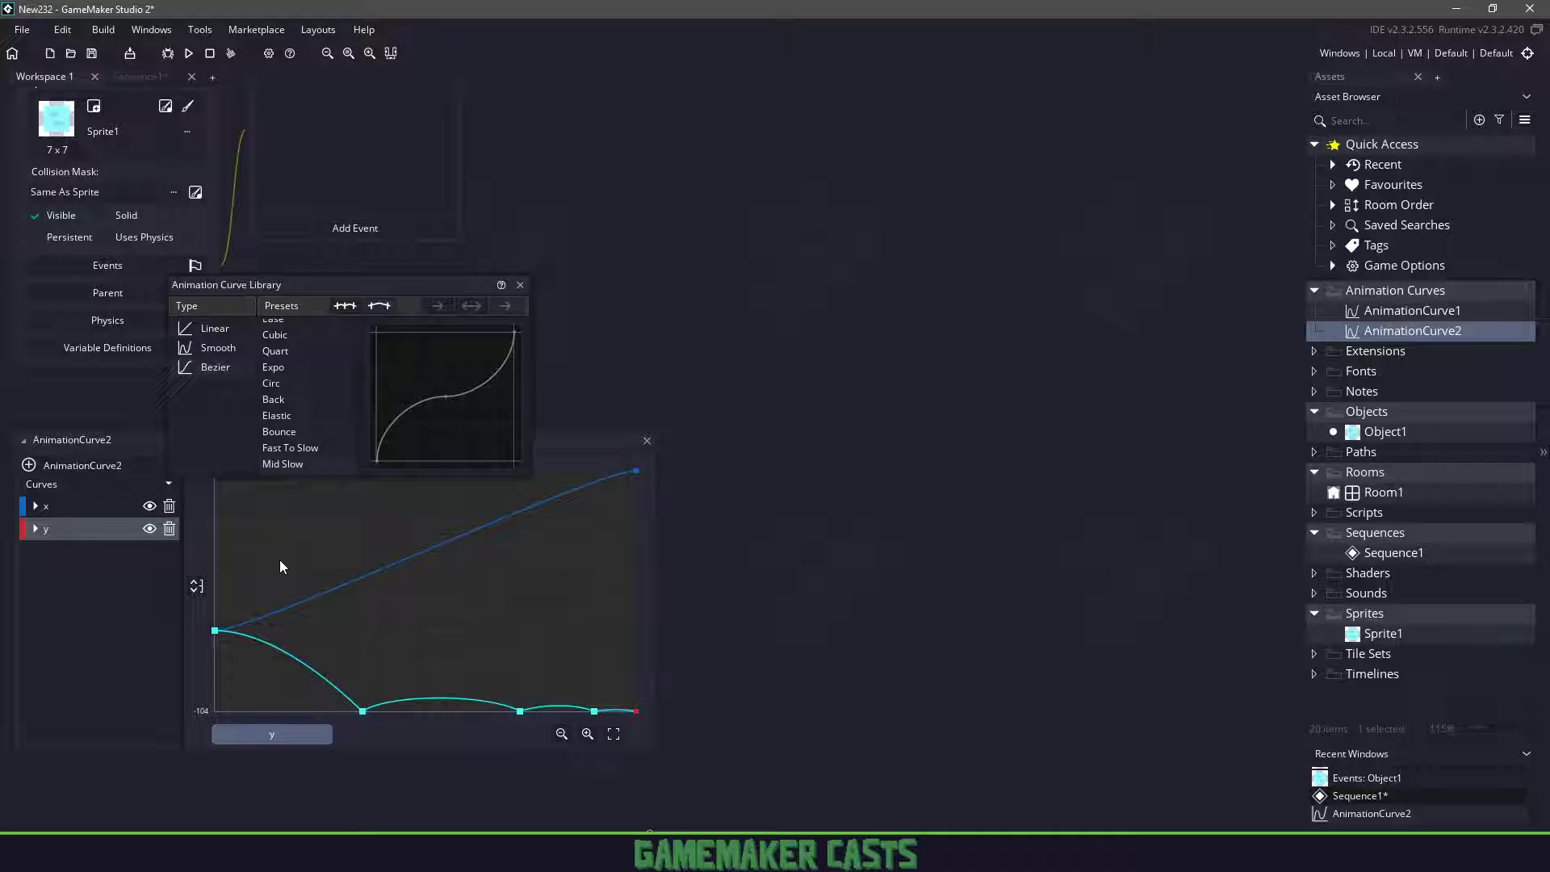
Apply the Mid Slow preset to the x channel
left_click(84, 508)
left_click(167, 483)
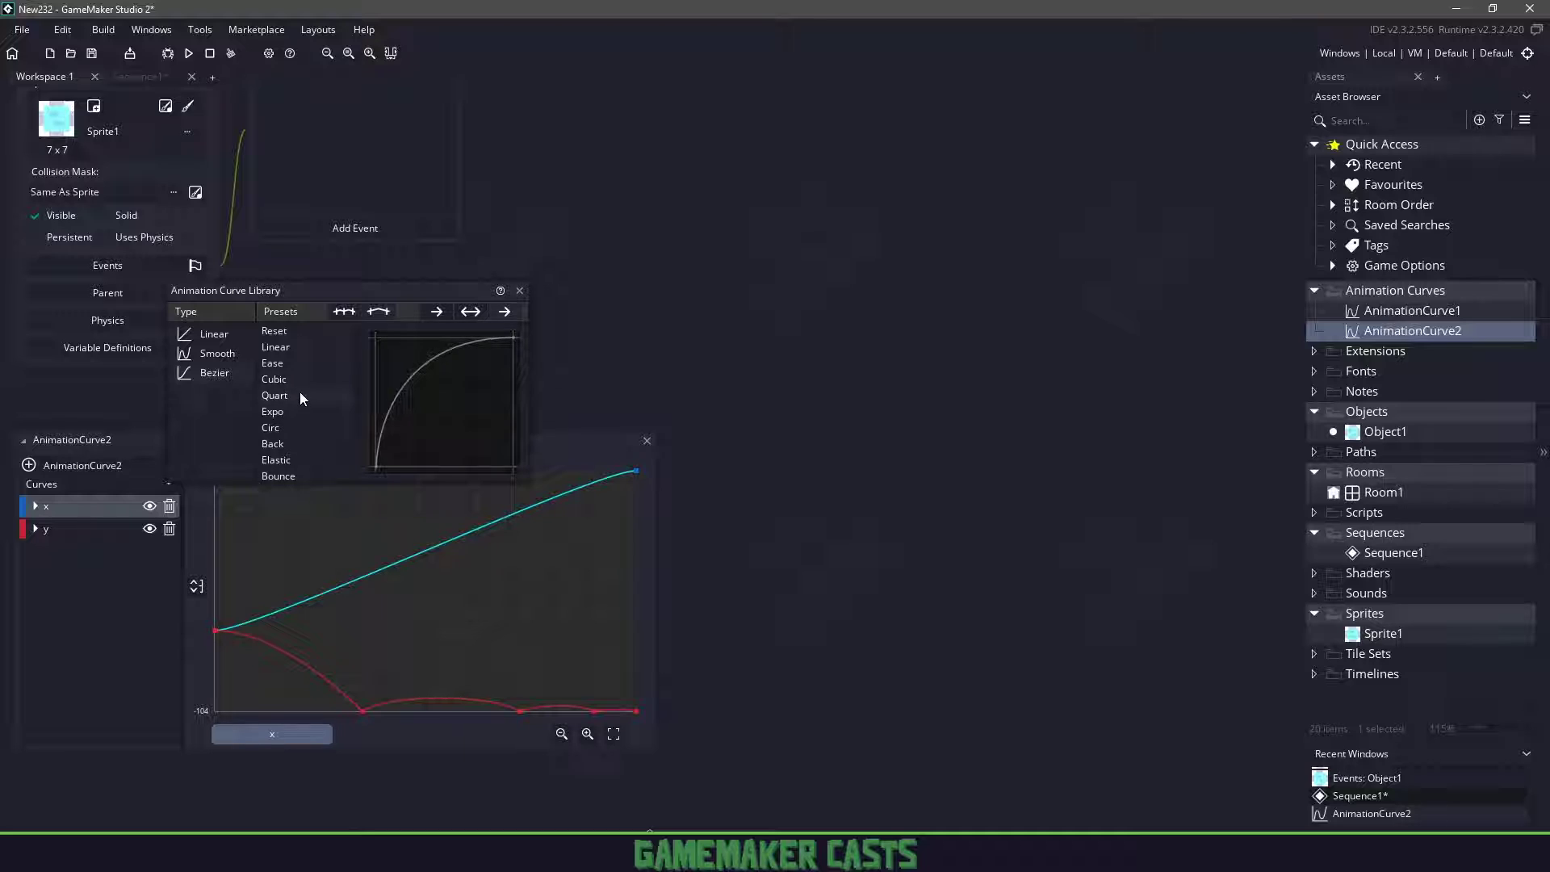
scroll(300, 394, "down", 2)
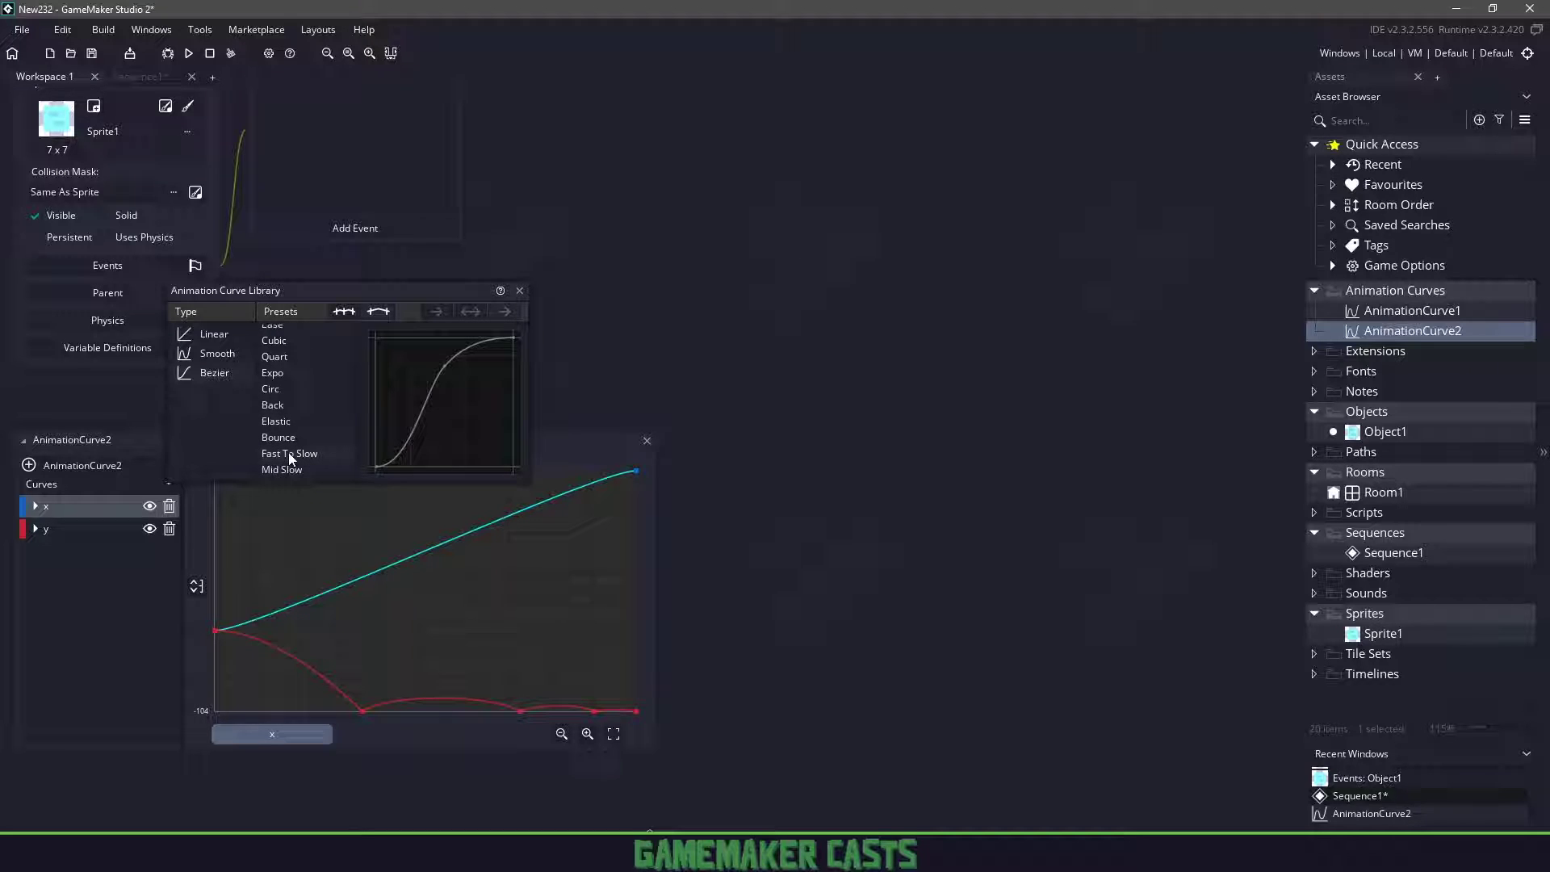
left_click(274, 469)
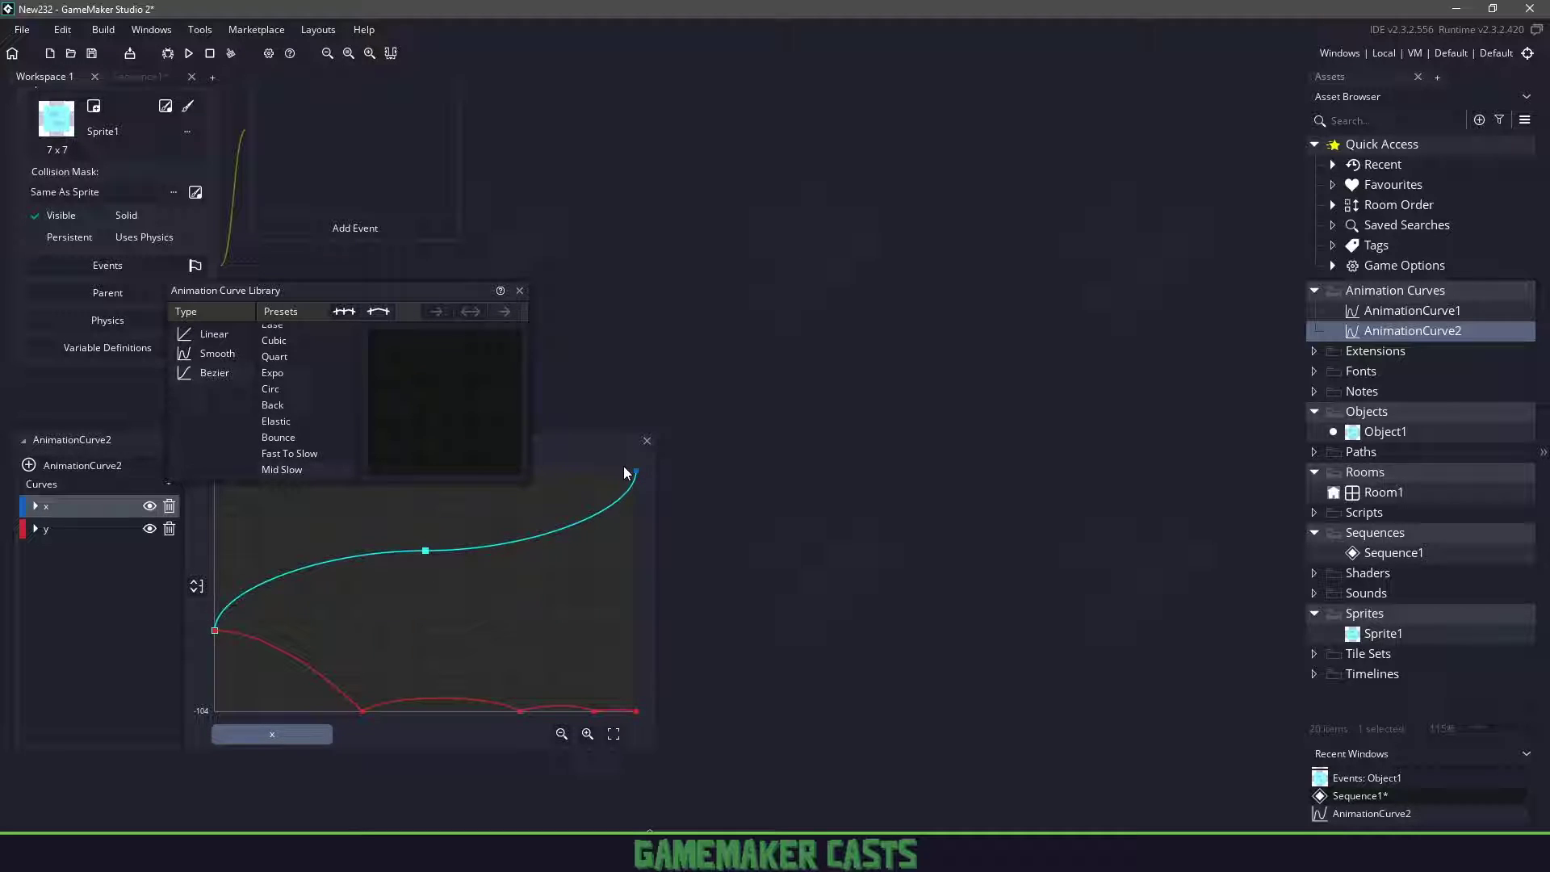
In Sequence1, pan the canvas to show the whole path and save the project
left_click(150, 77)
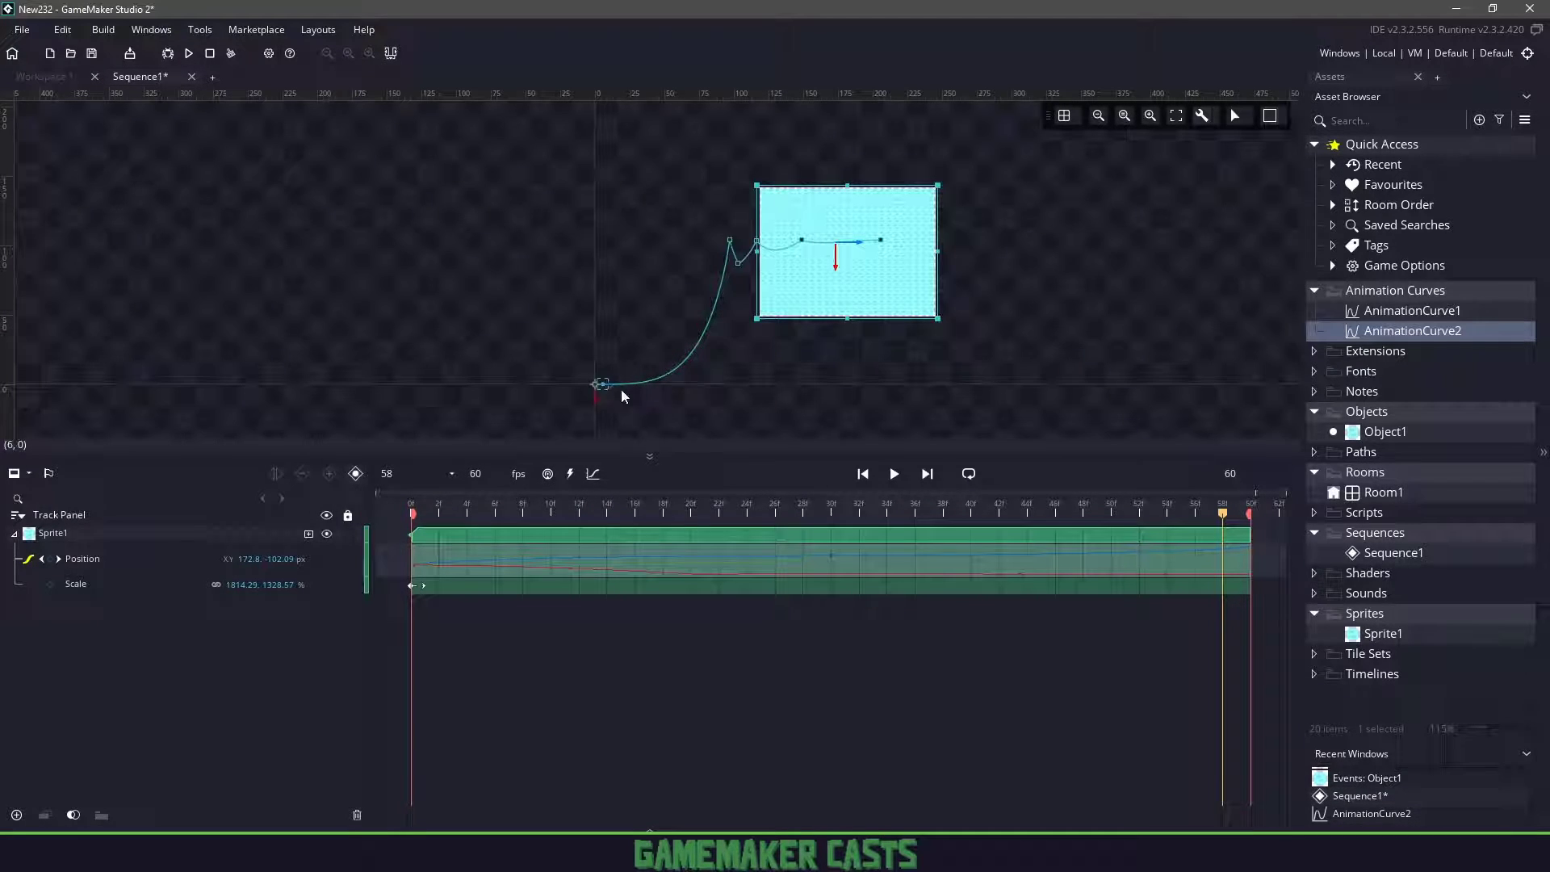
middle_click_drag(780, 363, 813, 279)
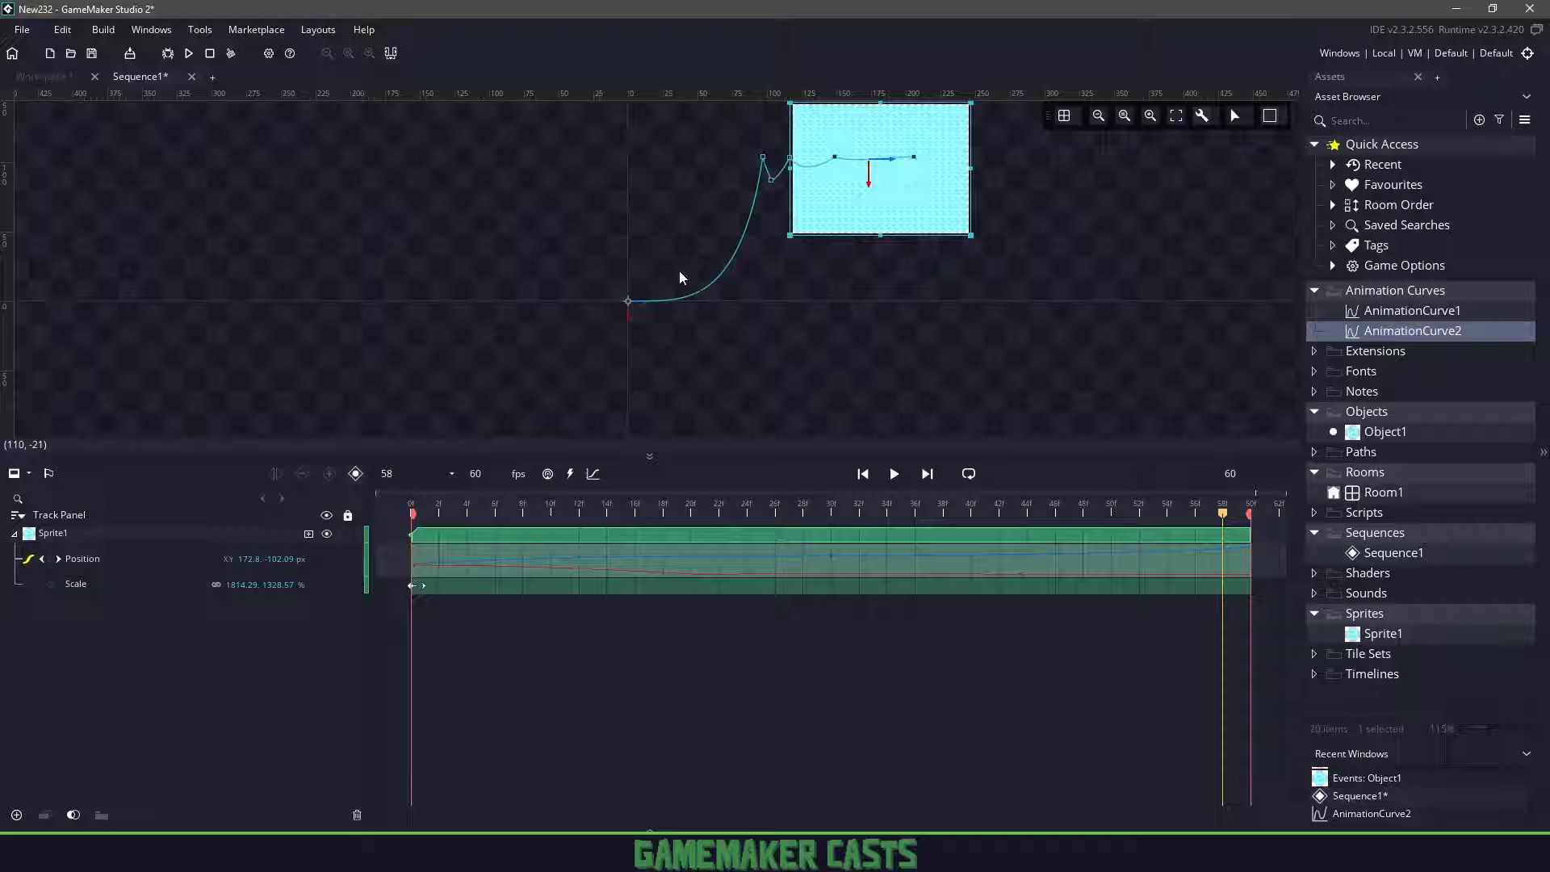
key("ctrl+s")
Play Sequence1 twice to preview the bouncing motion, then return to AnimationCurve2
left_click(893, 477)
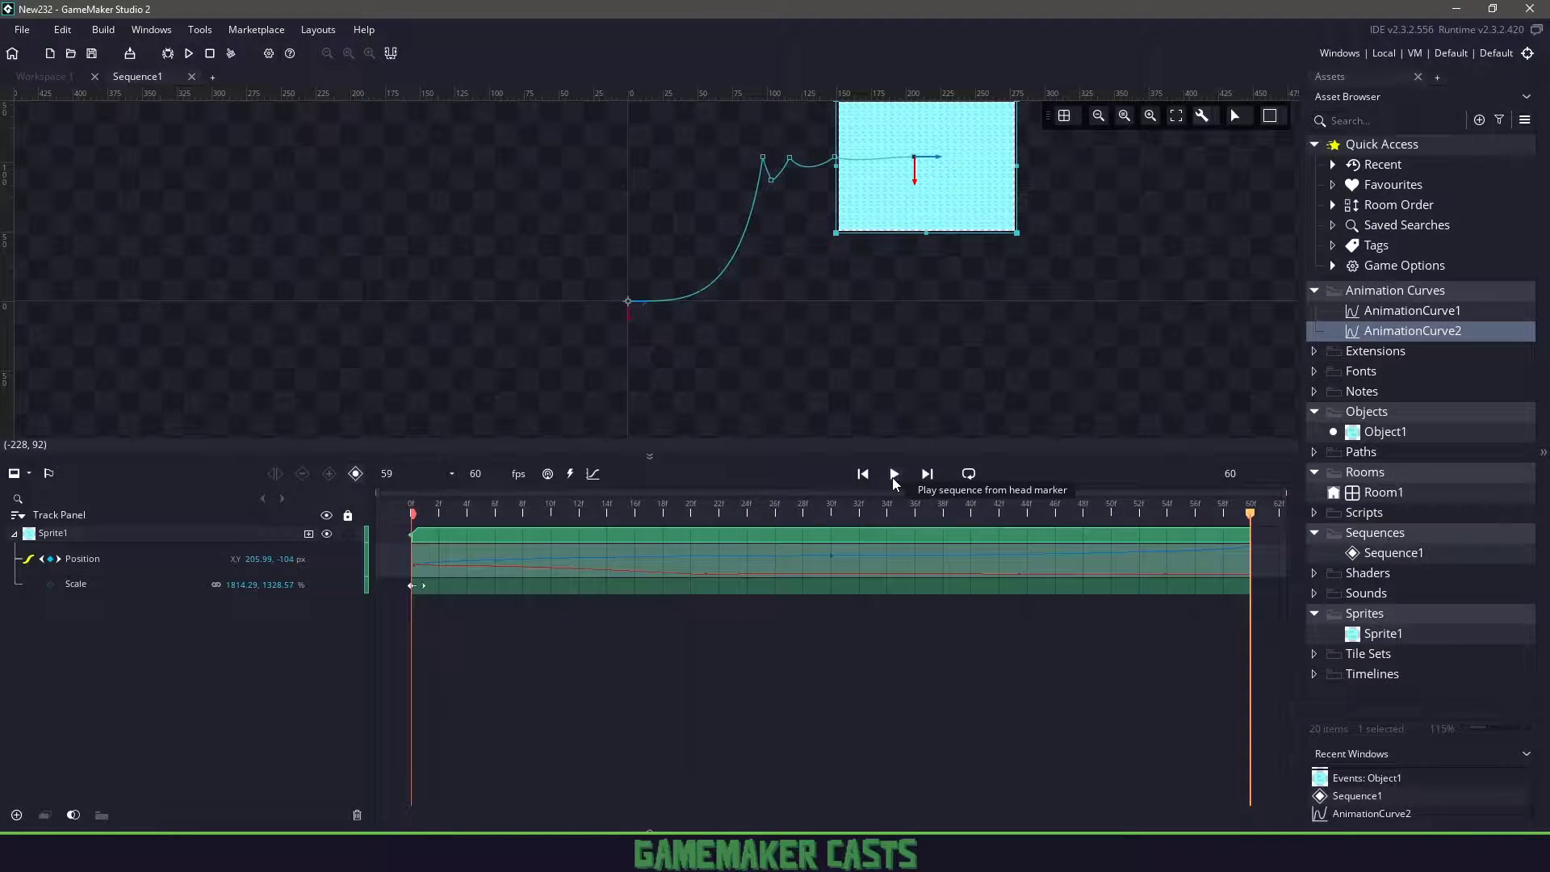
scroll(783, 310, "down", 3)
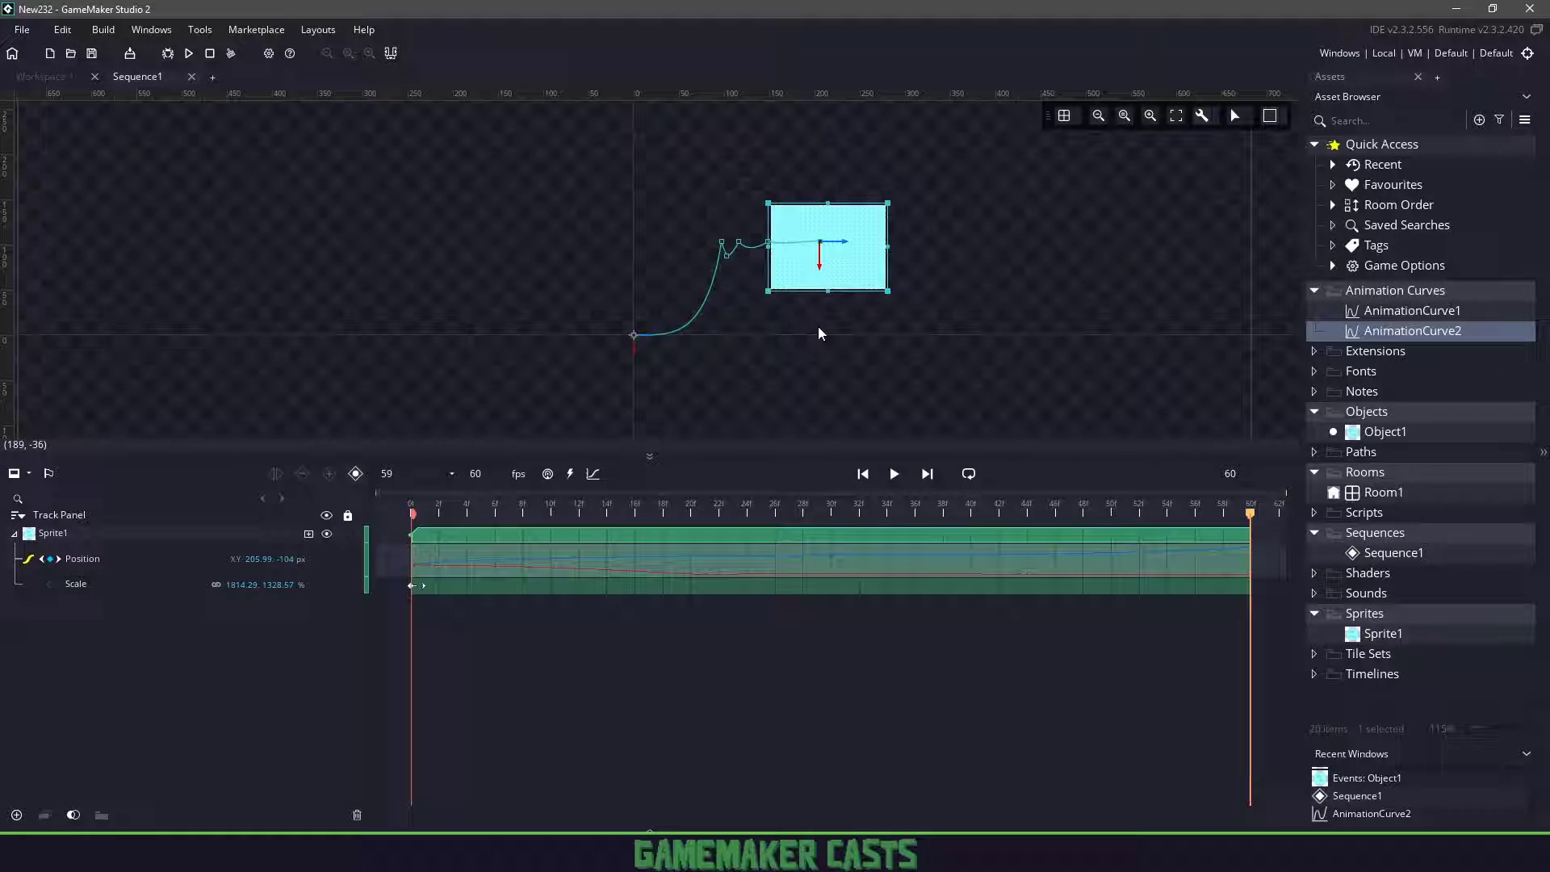
left_click(892, 476)
left_click(51, 79)
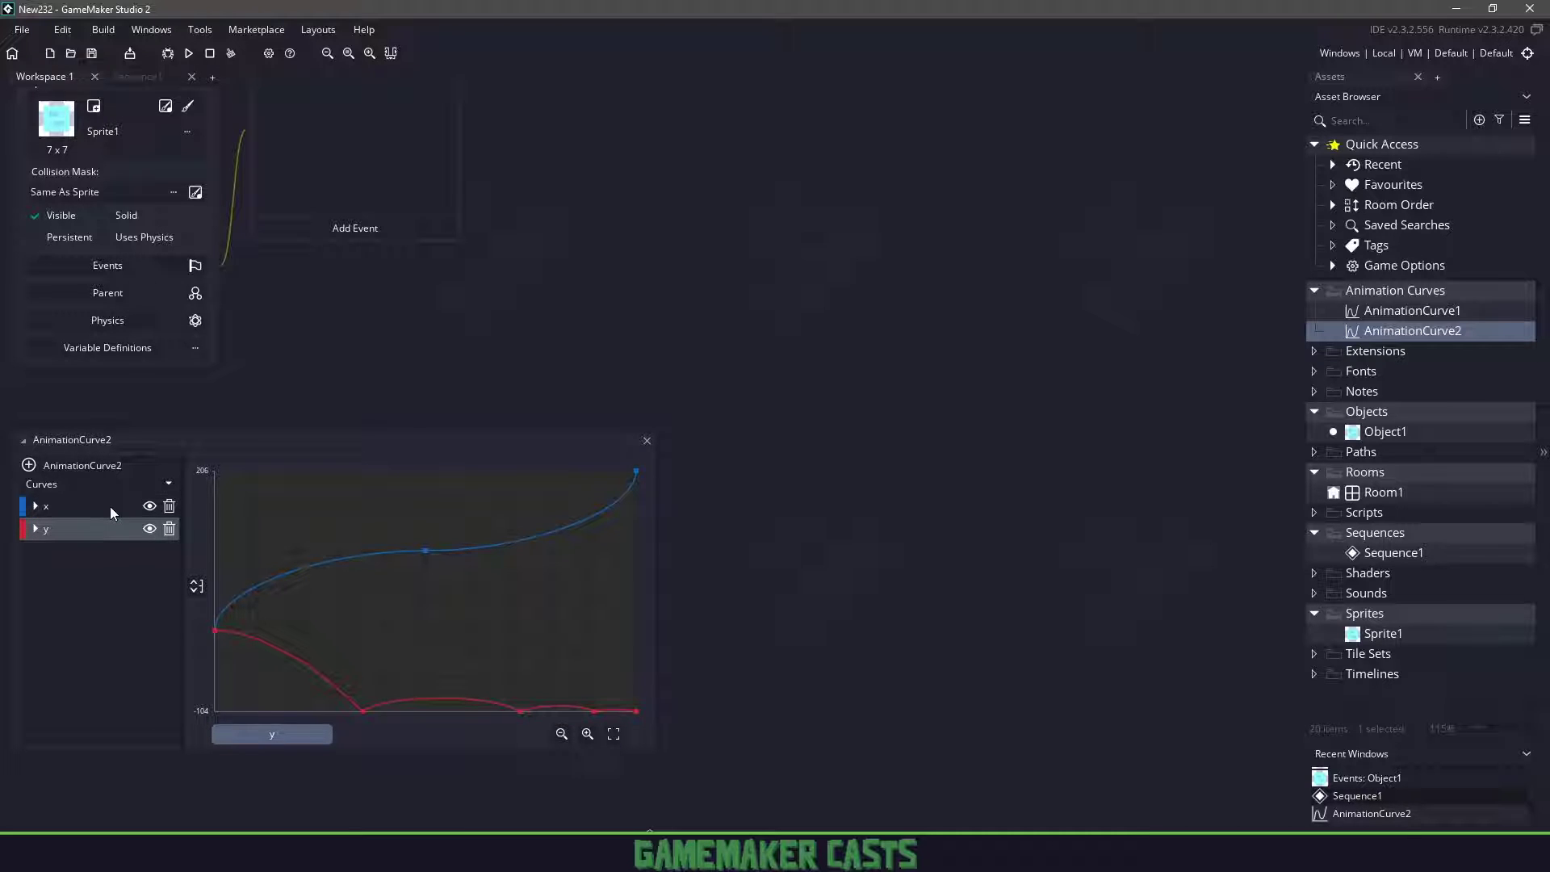
Apply the Ease preset to the x channel and preview Sequence1 from frame 0
left_click(171, 483)
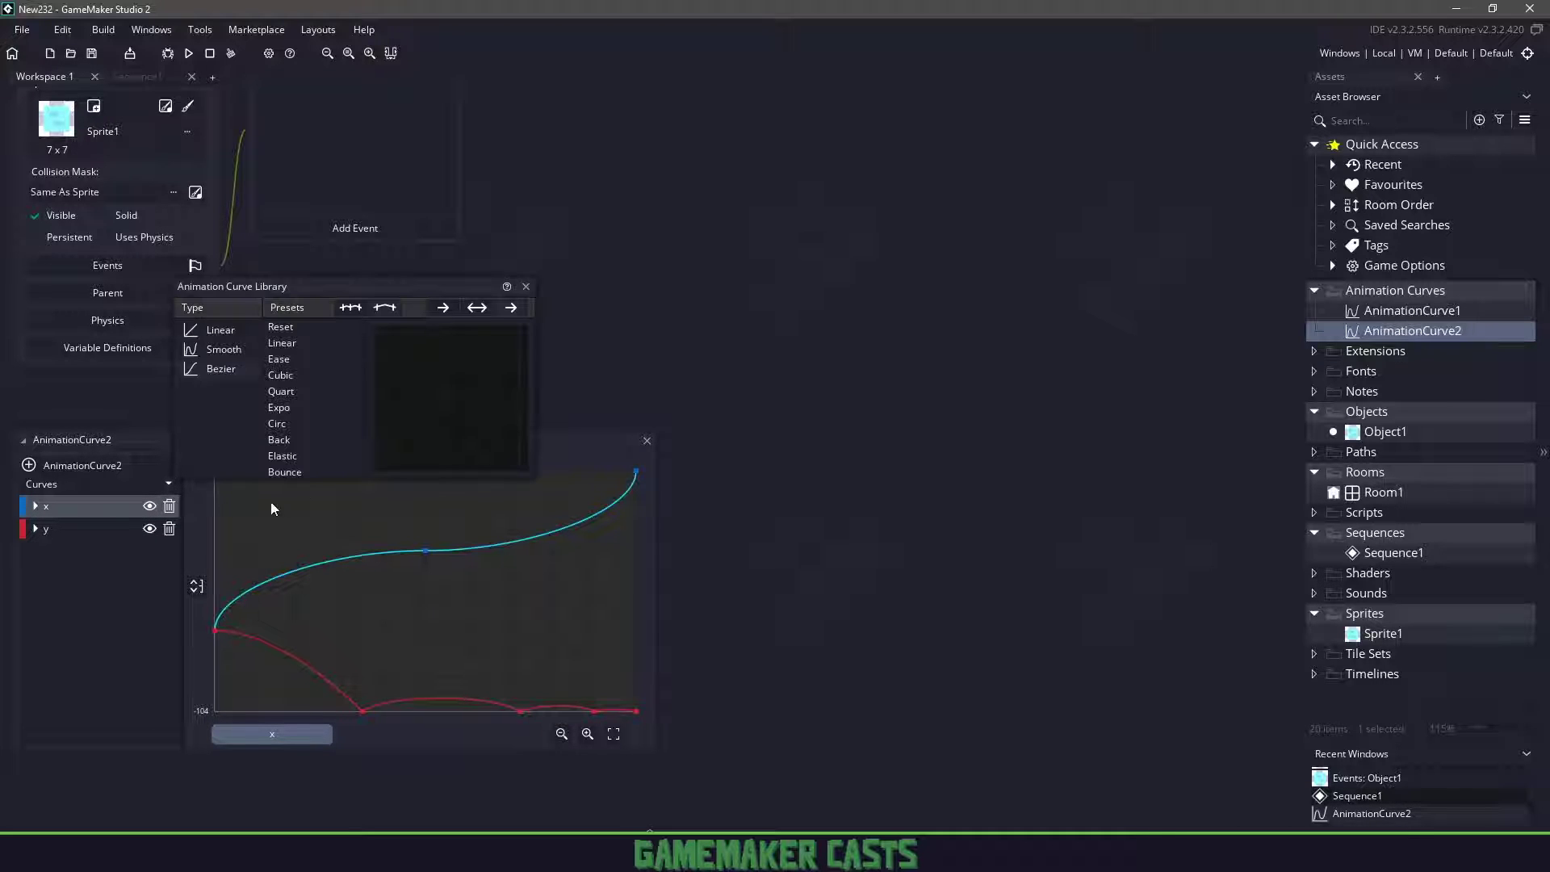
left_click(299, 361)
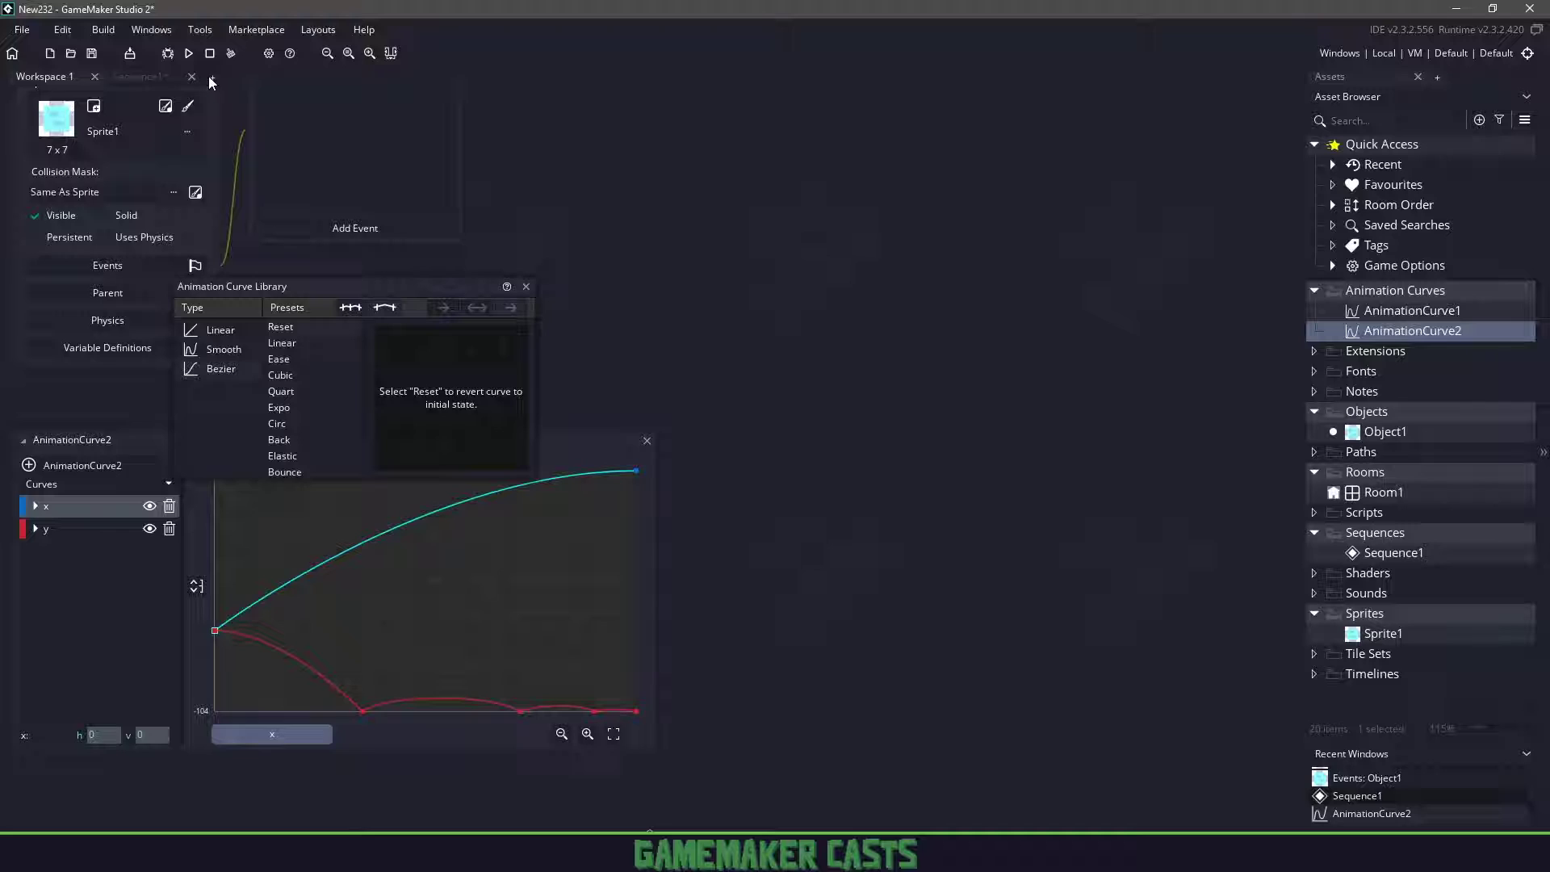
left_click(161, 77)
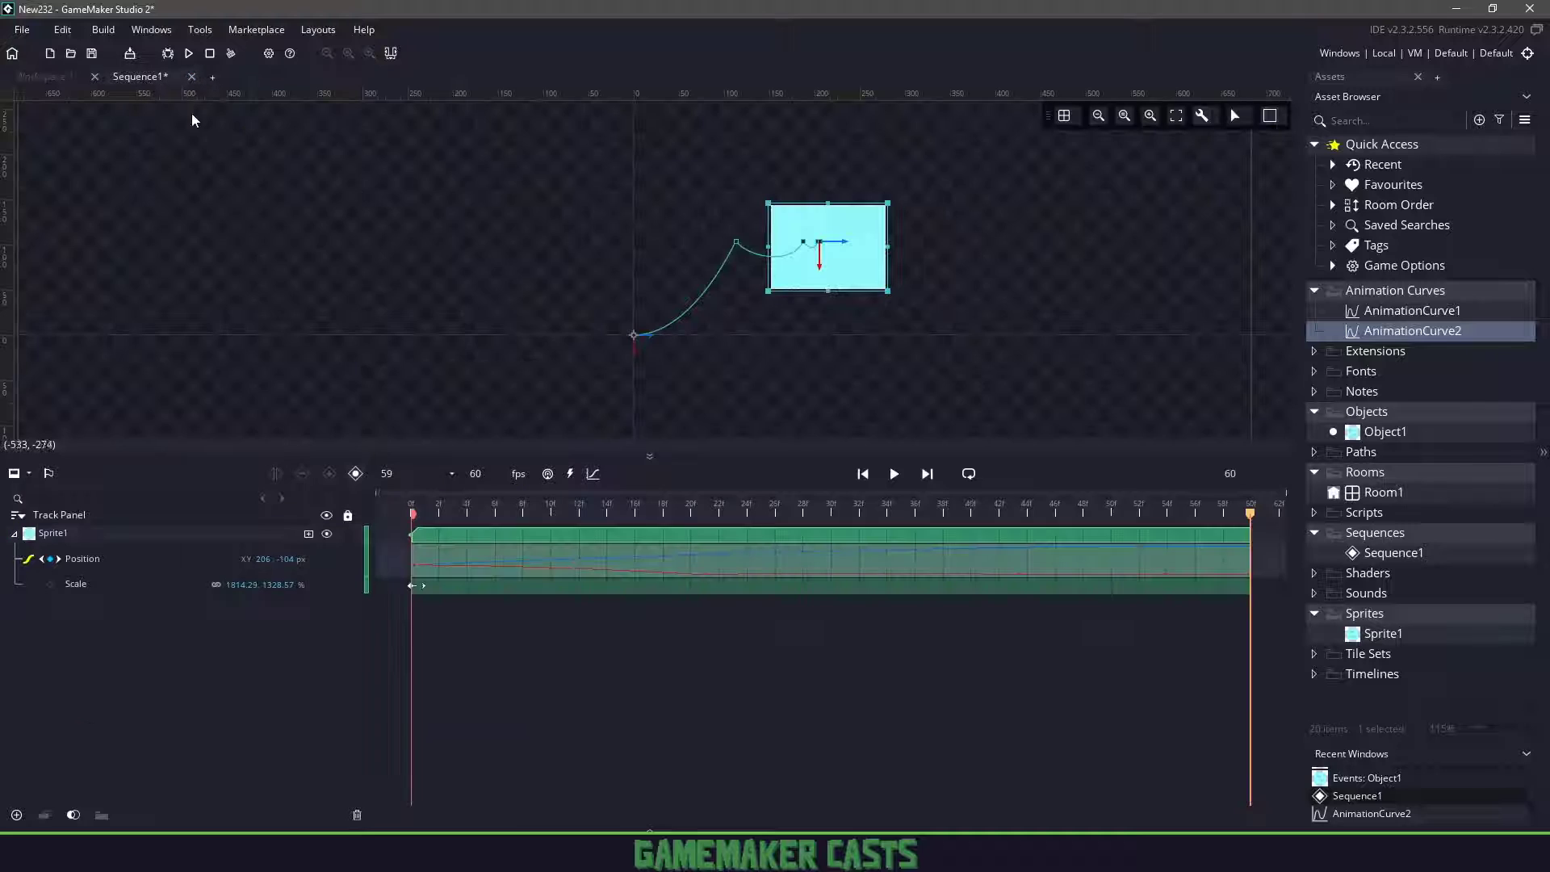
left_click(58, 76)
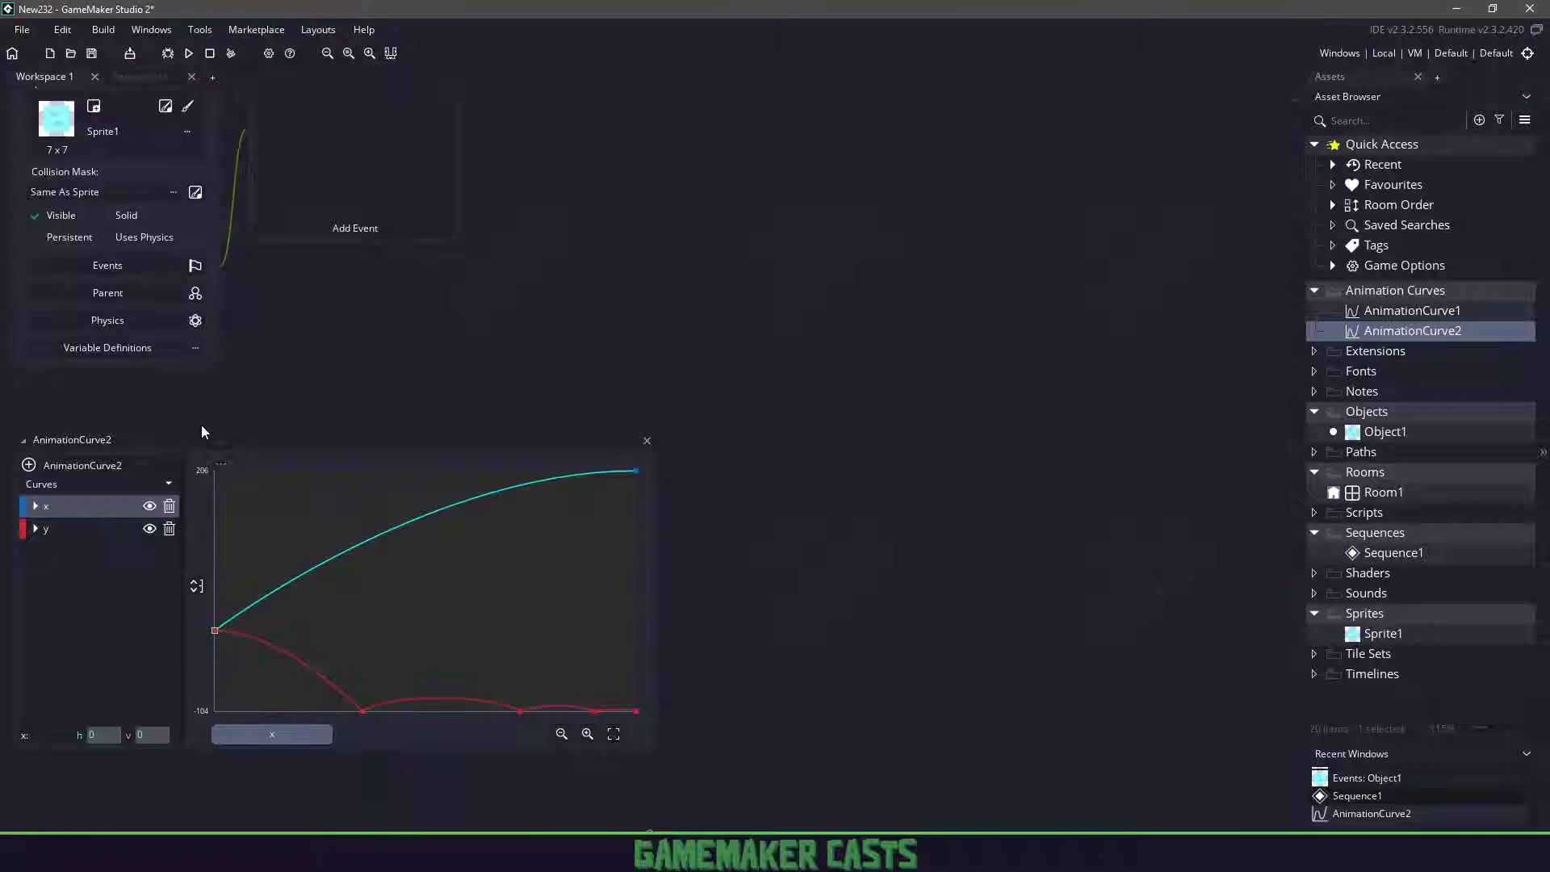
left_click(175, 76)
left_click(862, 474)
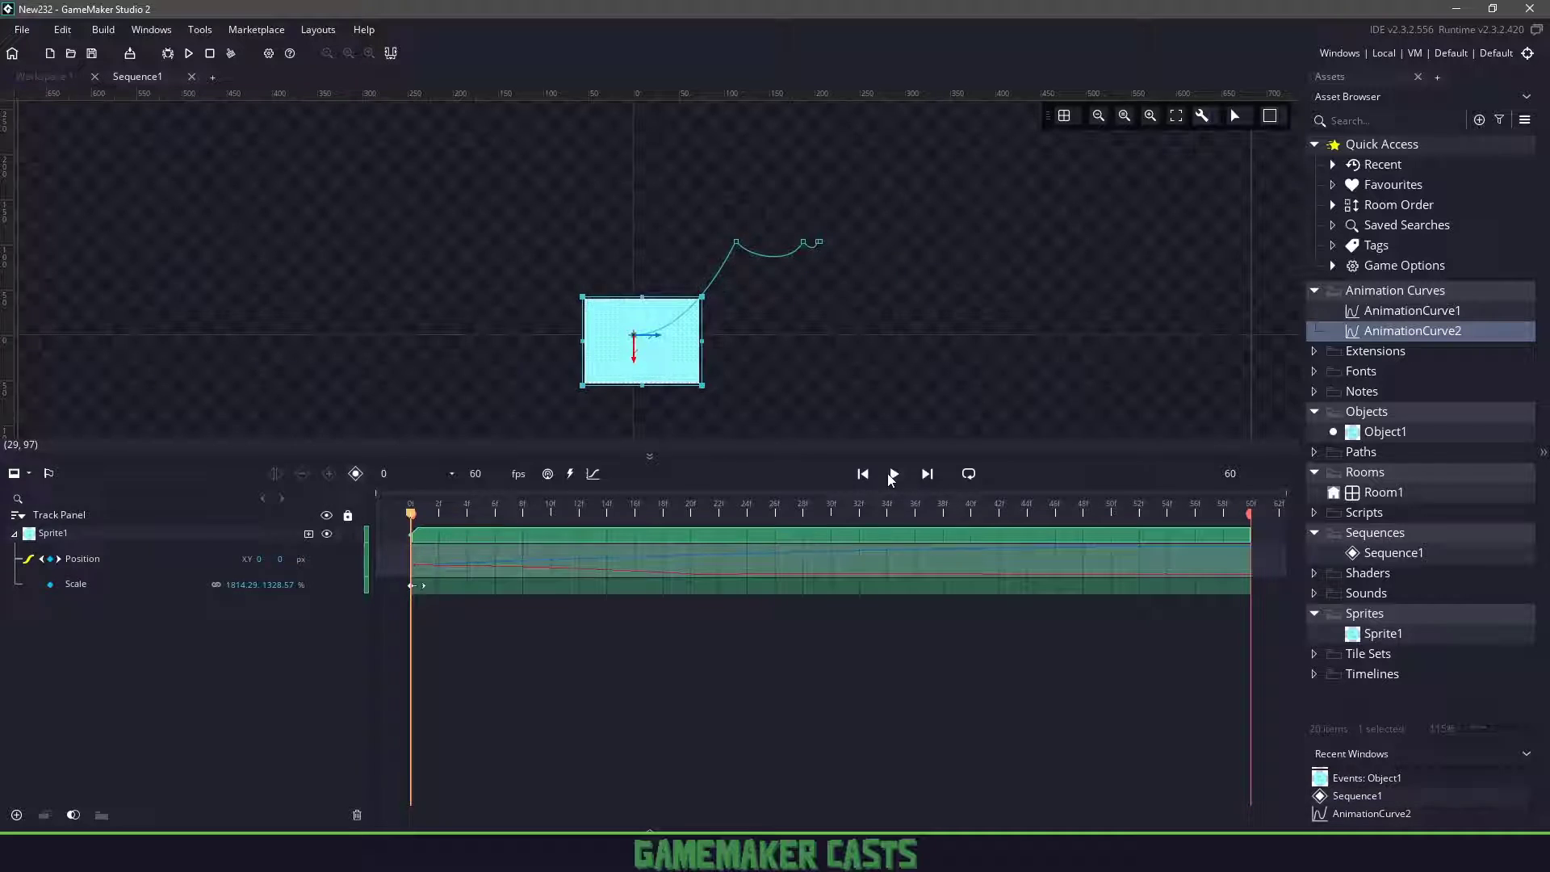
left_click(892, 474)
Apply the Ease preset to the y channel, then play Sequence1 to check the smooth glide
left_click(49, 76)
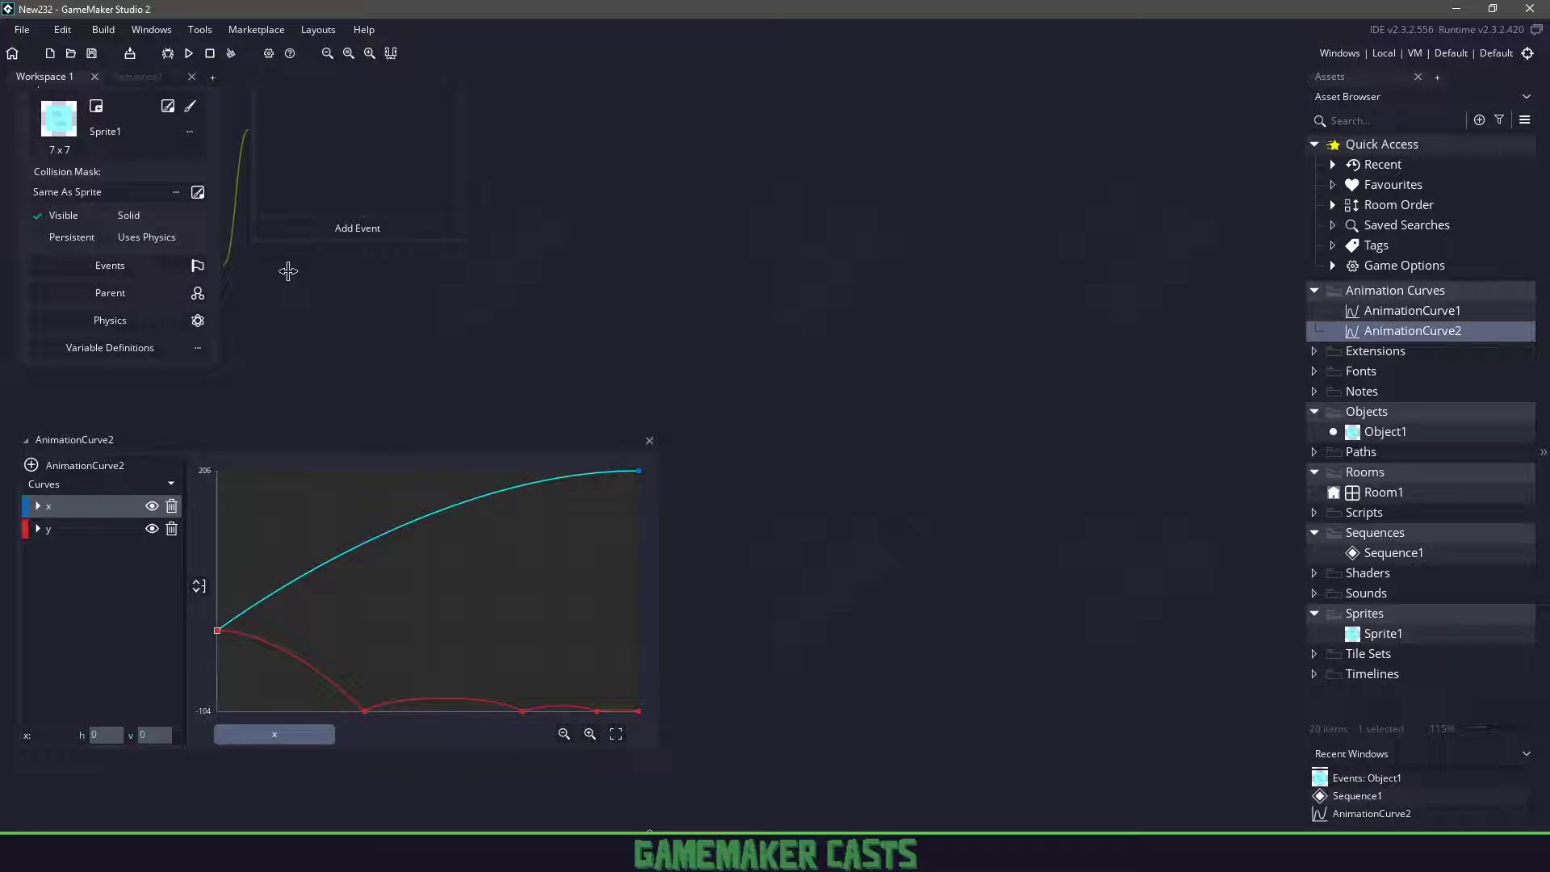
left_click(79, 528)
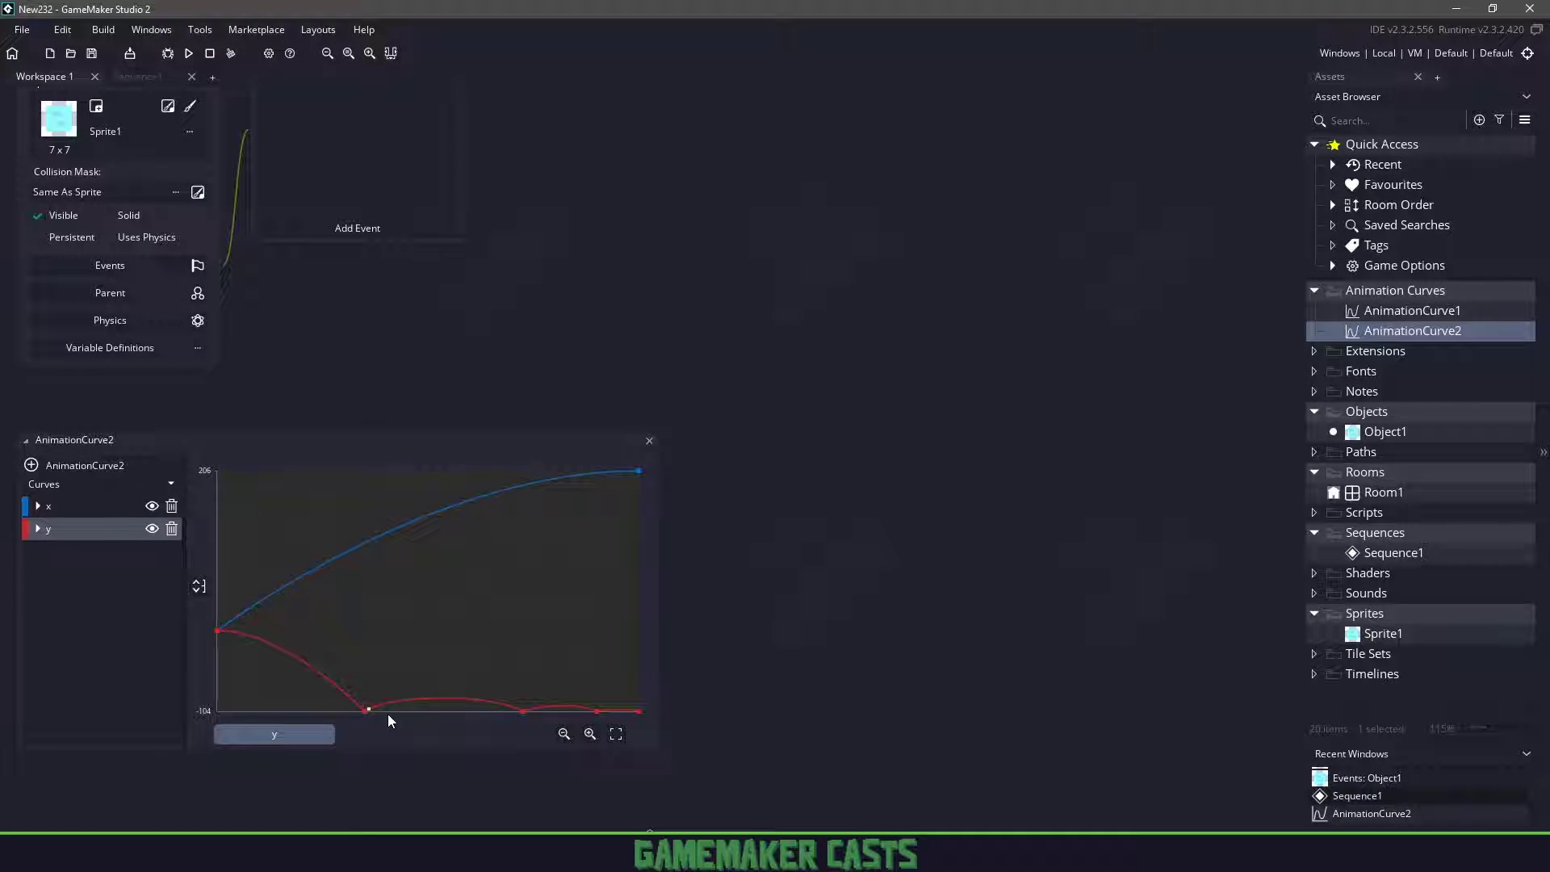
left_click(172, 484)
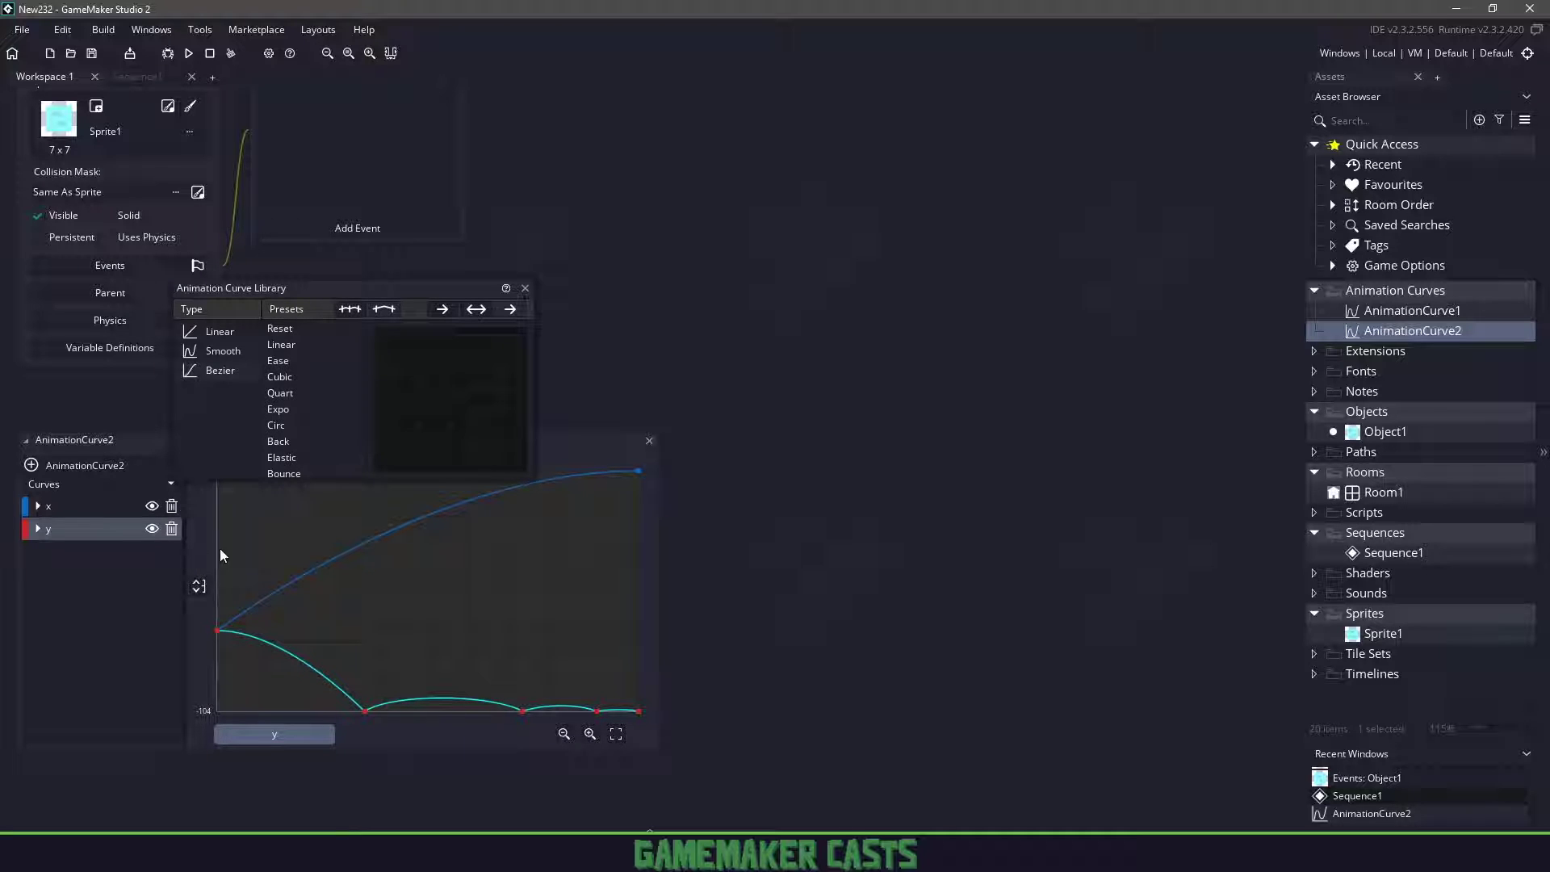
left_click(304, 355)
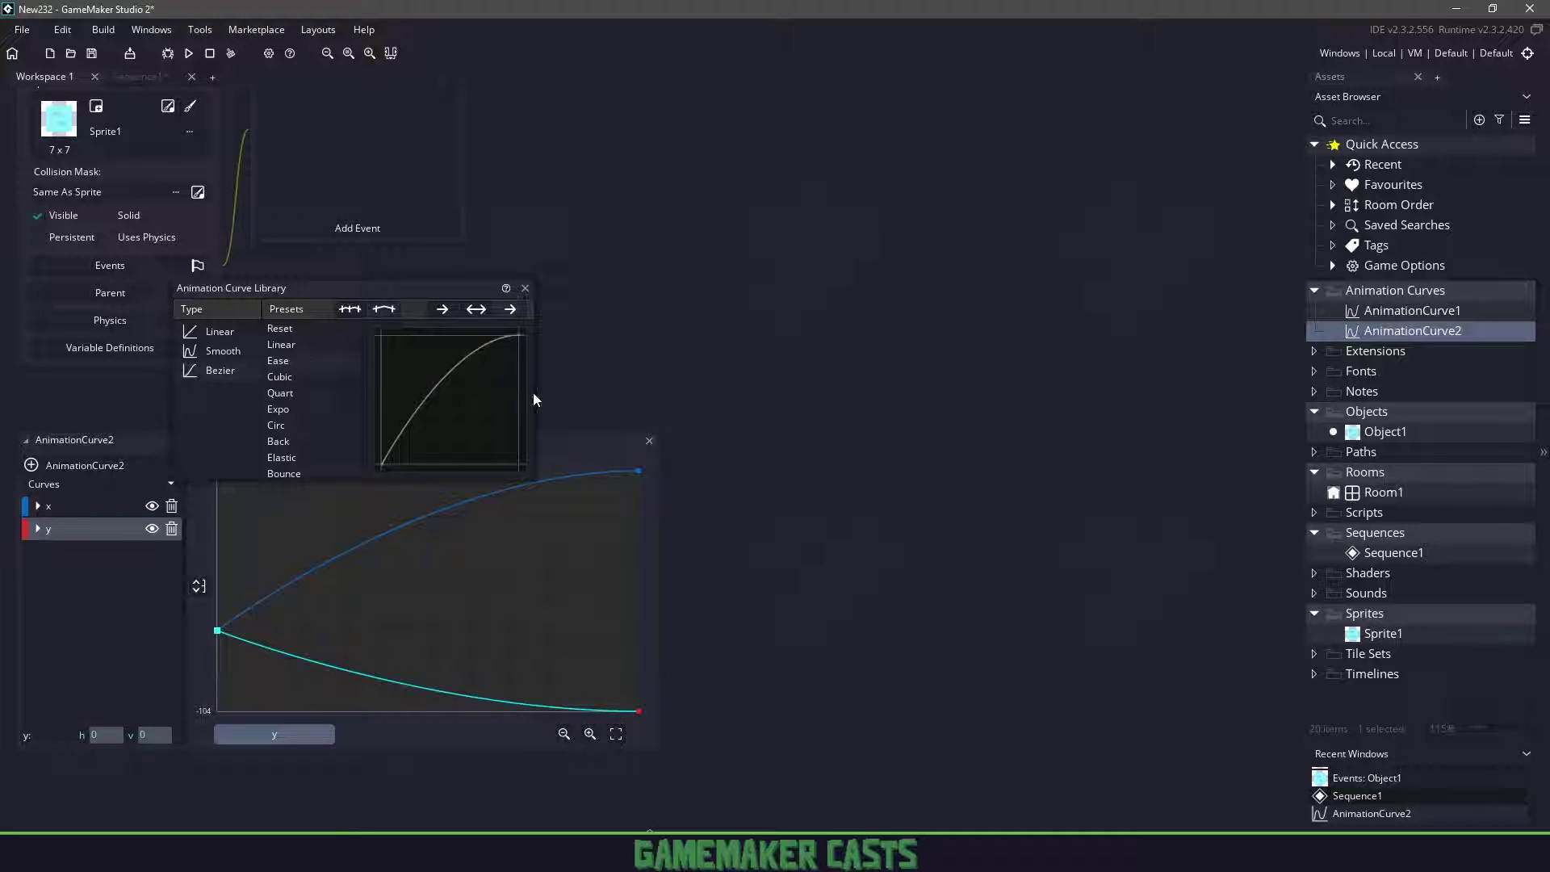
left_click(526, 288)
left_click(147, 77)
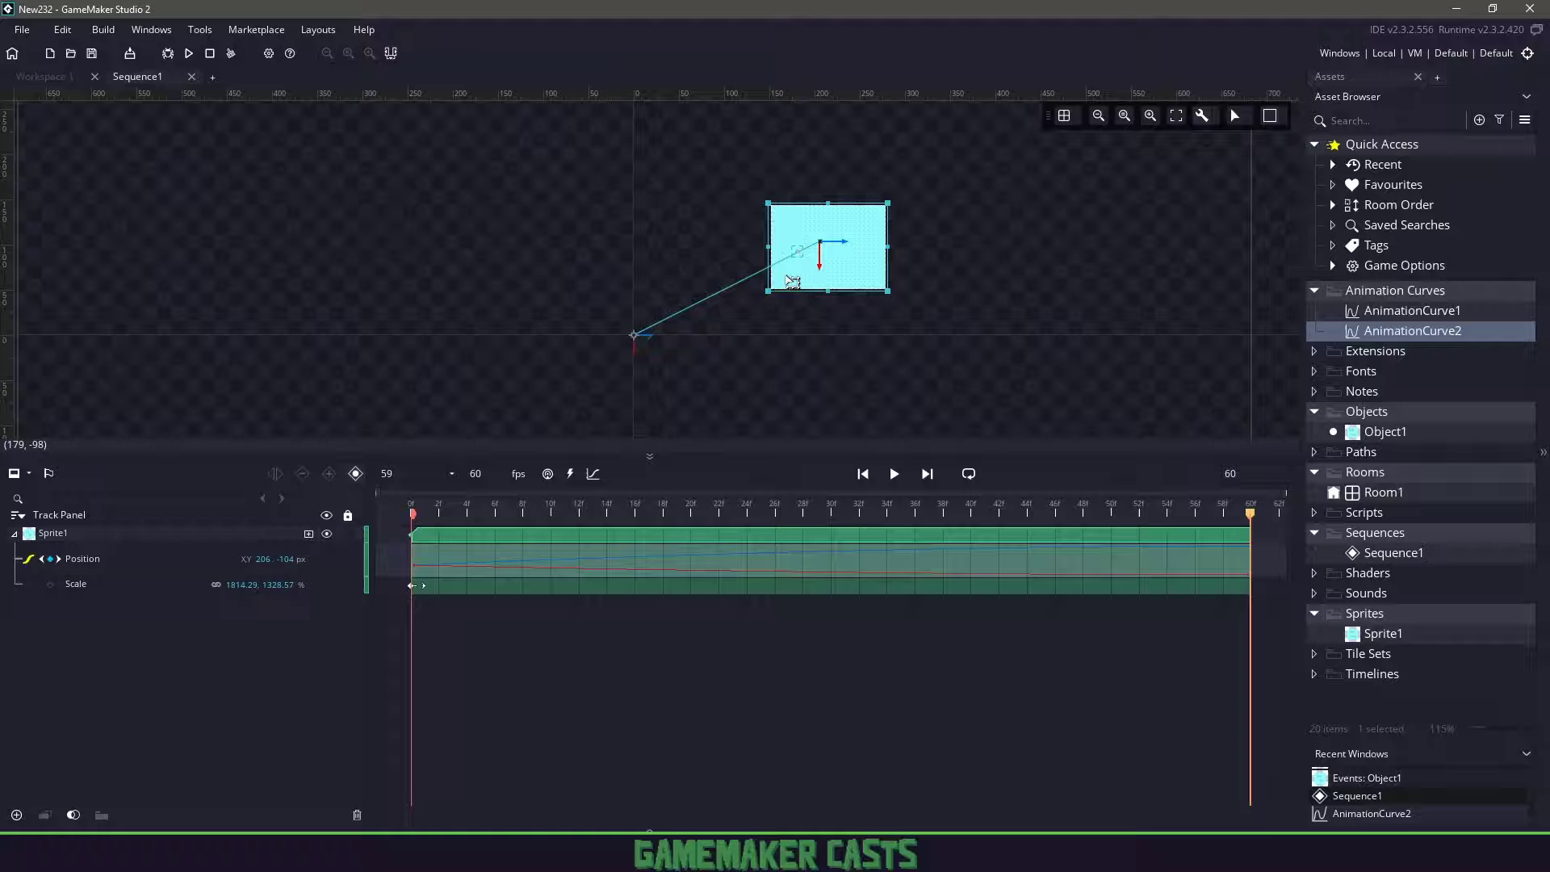
left_click(893, 474)
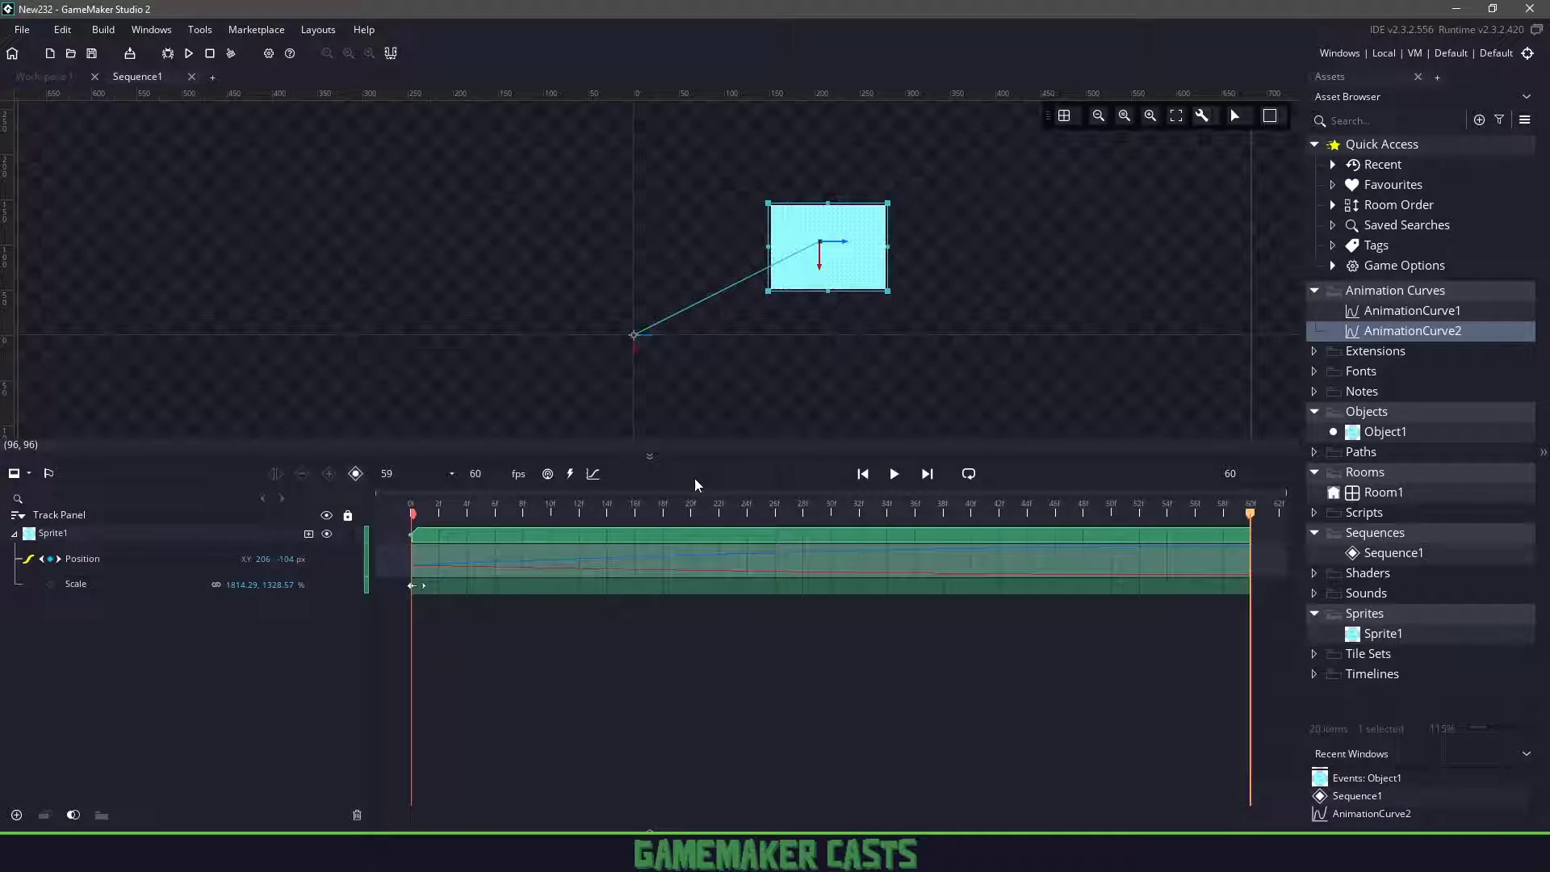